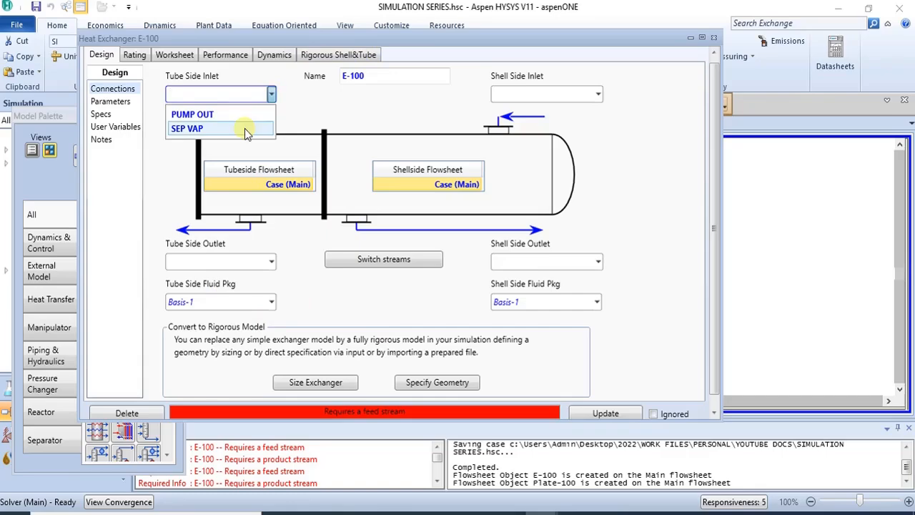
{"action": "left_click", "coordinate": [259, 114]}
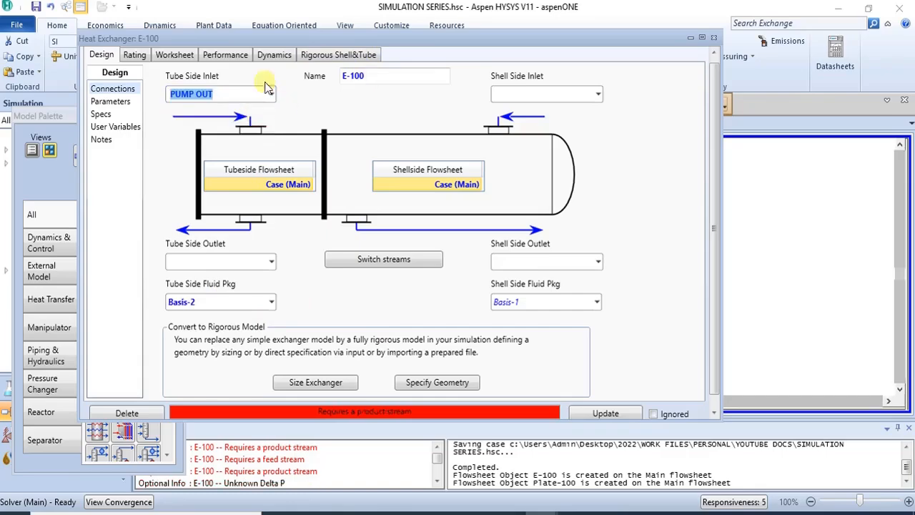
{"action": "left_click", "coordinate": [713, 38]}
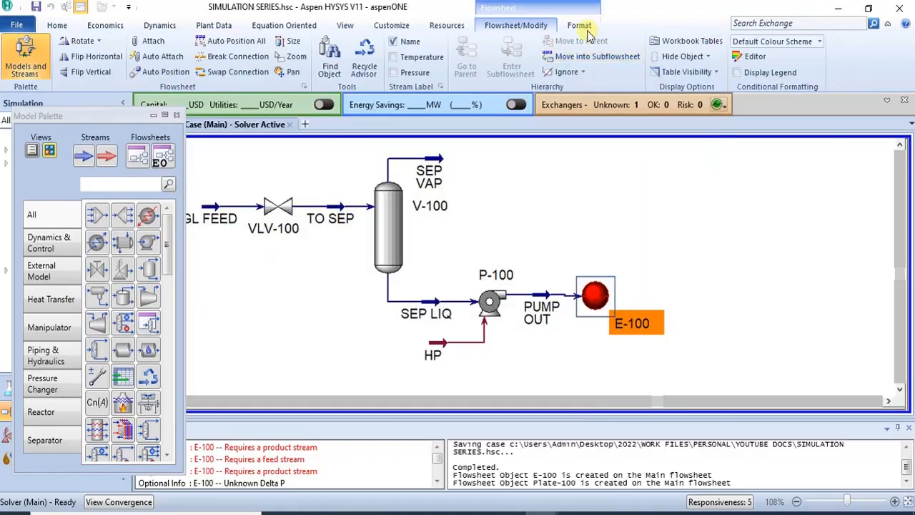
{"action": "left_click", "coordinate": [579, 25]}
{"action": "left_click", "coordinate": [522, 25]}
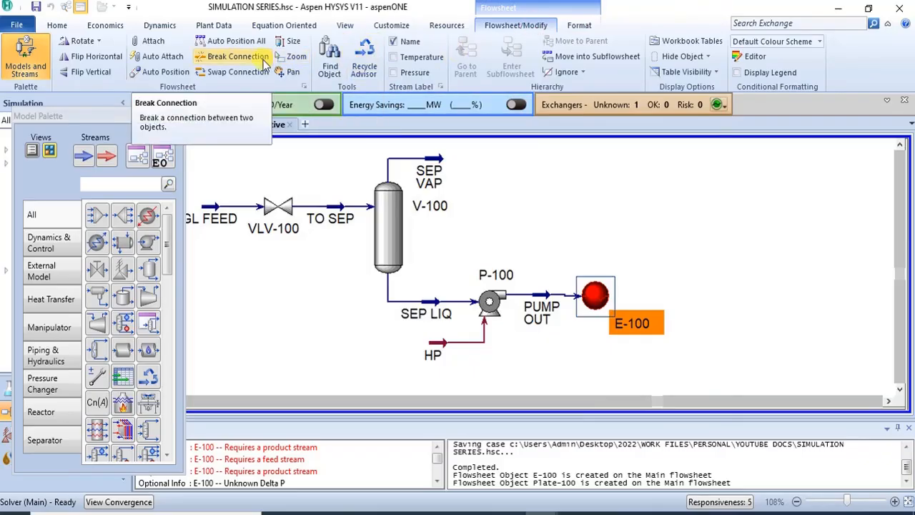
{"action": "left_click", "coordinate": [238, 57]}
{"action": "left_click", "coordinate": [570, 299]}
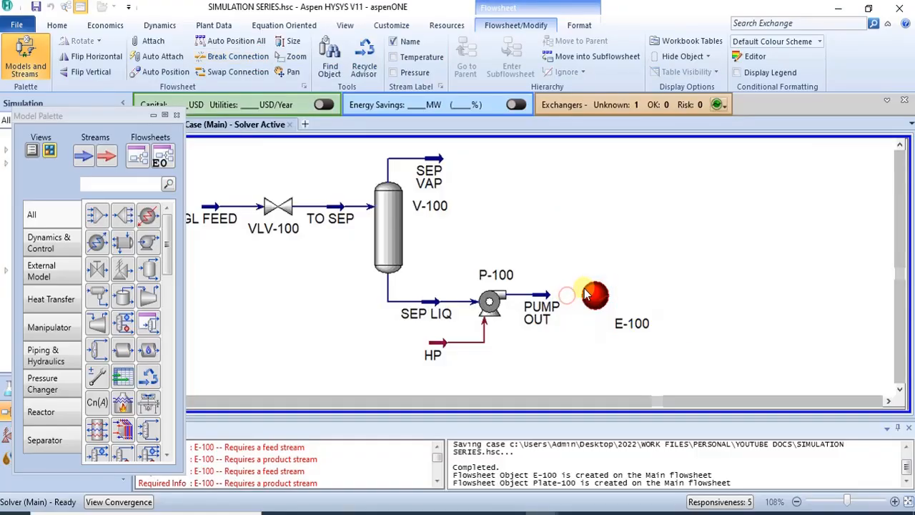
Step: Move exchanger E-100 farther from the pump and add a valve between the PUMP OUT stream and the exchanger
{"action": "left_click_drag", "start_coordinate": [594, 297], "coordinate": [769, 300]}
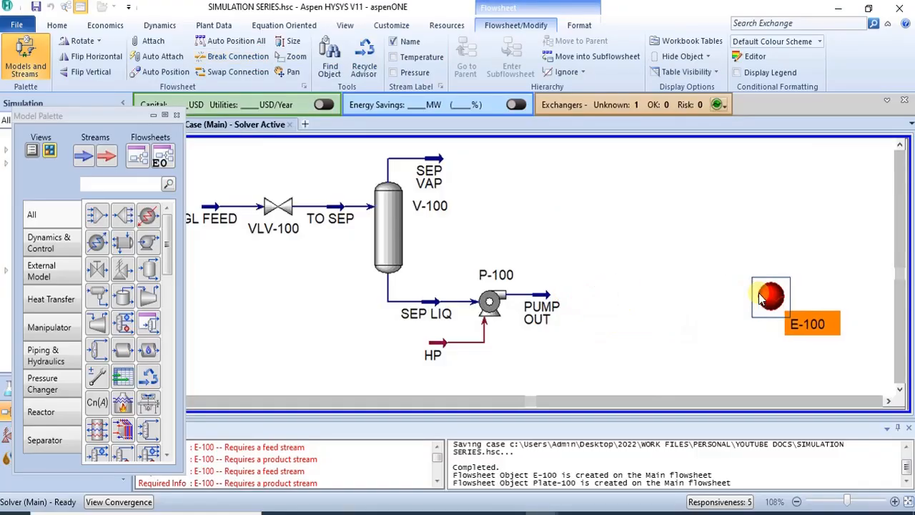
{"action": "left_click", "coordinate": [666, 336]}
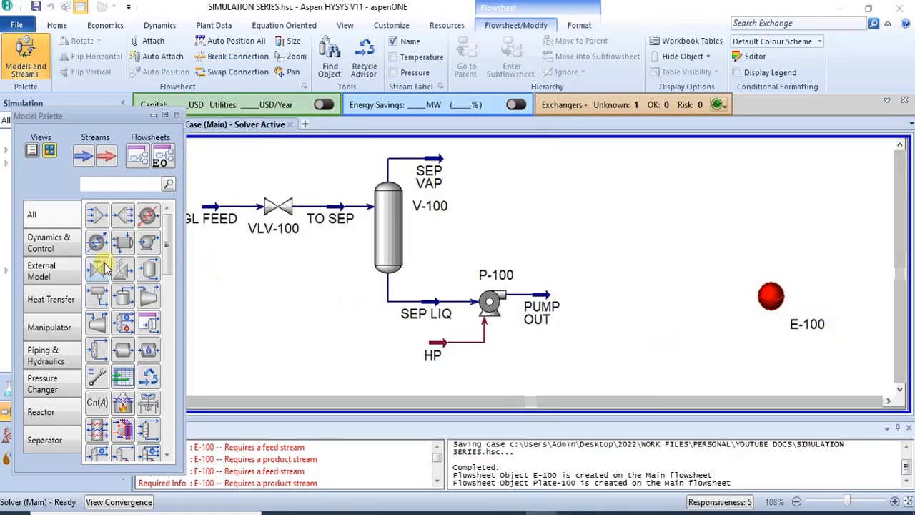
{"action": "double_click", "coordinate": [97, 268]}
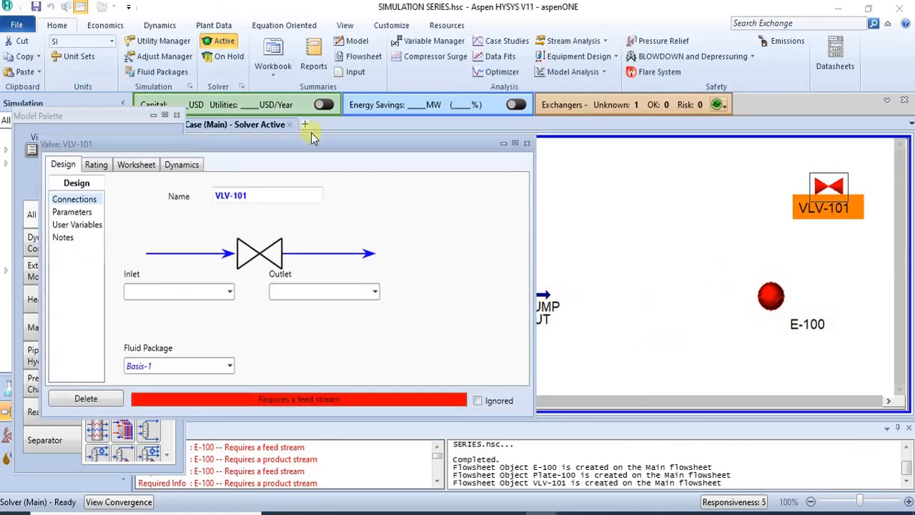
{"action": "left_click", "coordinate": [526, 143]}
{"action": "left_click_drag", "start_coordinate": [830, 190], "coordinate": [602, 306]}
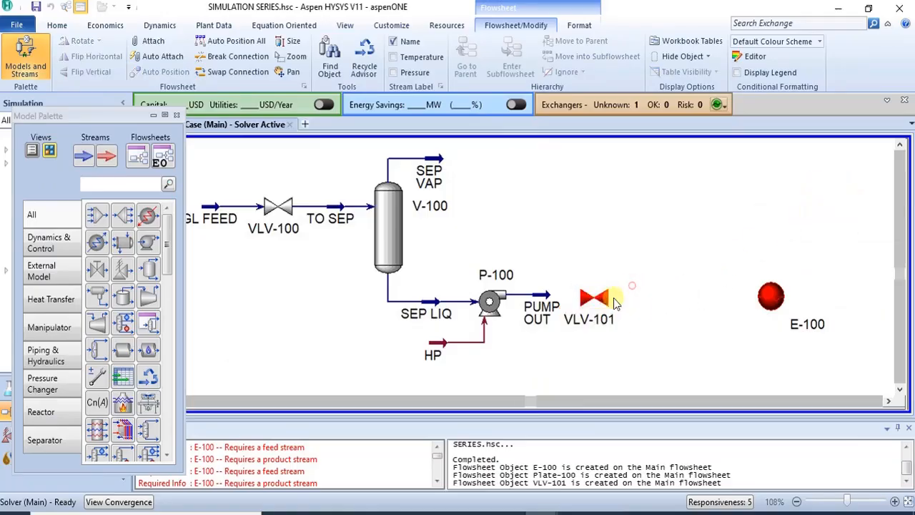
Step: Connect valve VLV-101 with PUMP OUT as its inlet and a new outlet stream named VALVE OUT
{"action": "double_click", "coordinate": [611, 297]}
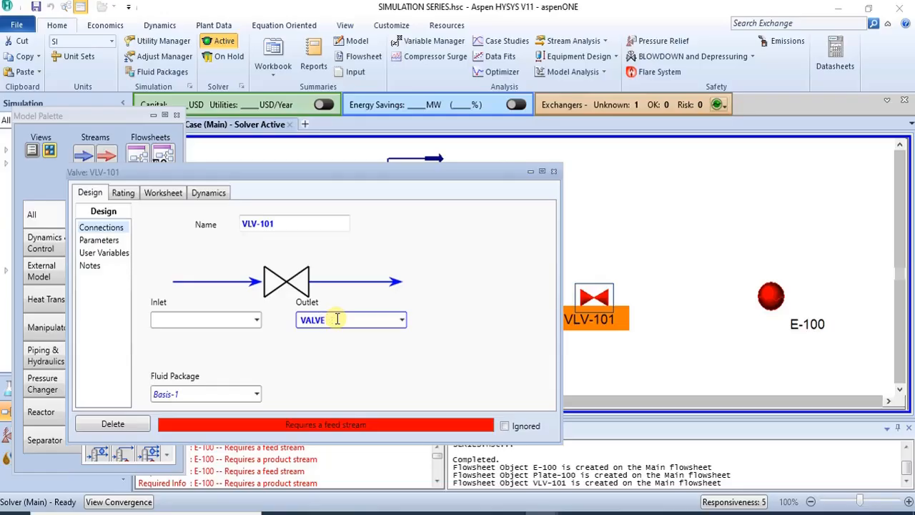
{"action": "key", "text": "Return"}
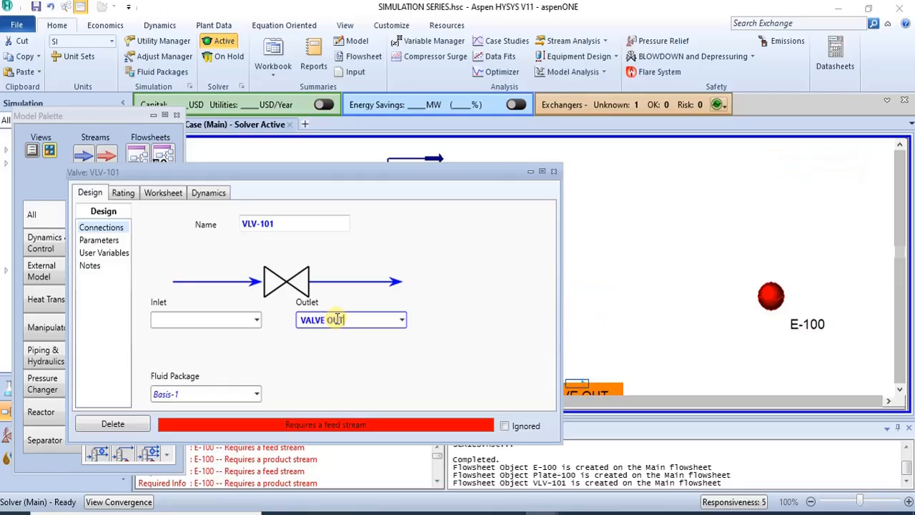
{"action": "left_click", "coordinate": [257, 319]}
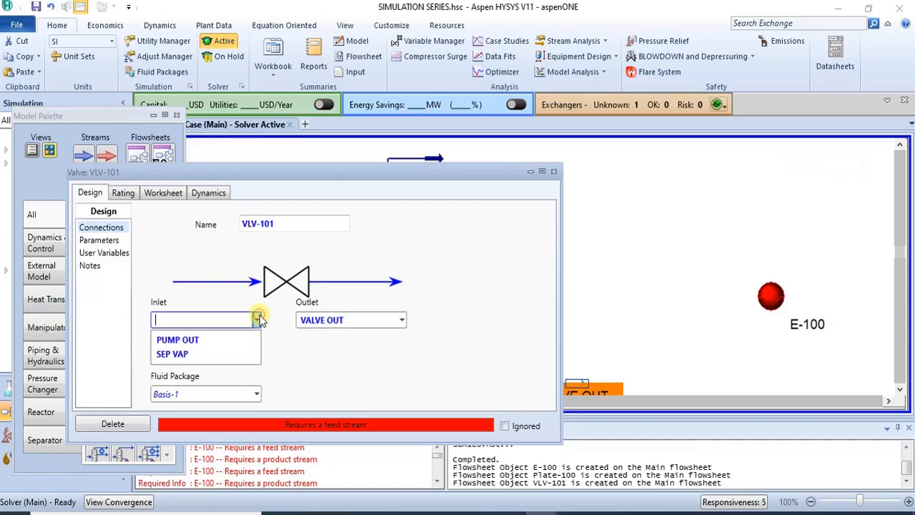
{"action": "left_click", "coordinate": [235, 340]}
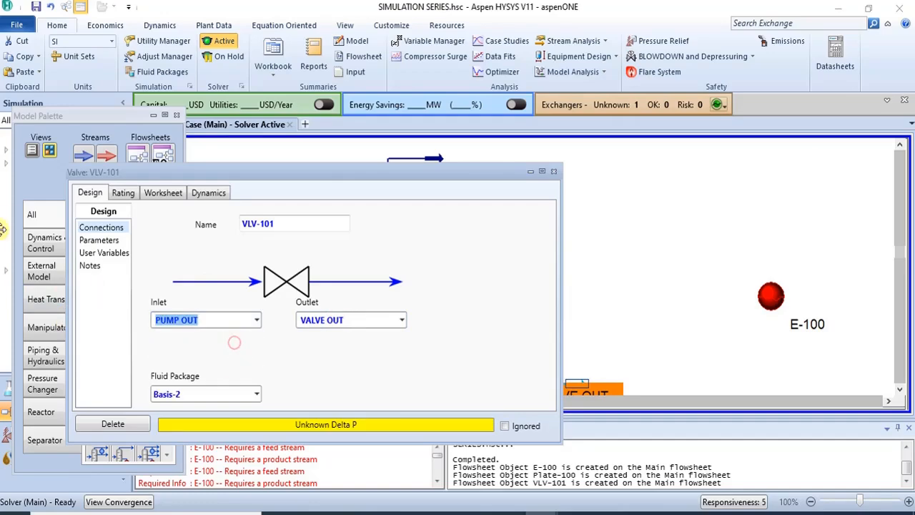
Step: Set the pressure drop of valve VLV-101 to 70 kPa and close its property window
{"action": "left_click", "coordinate": [105, 241]}
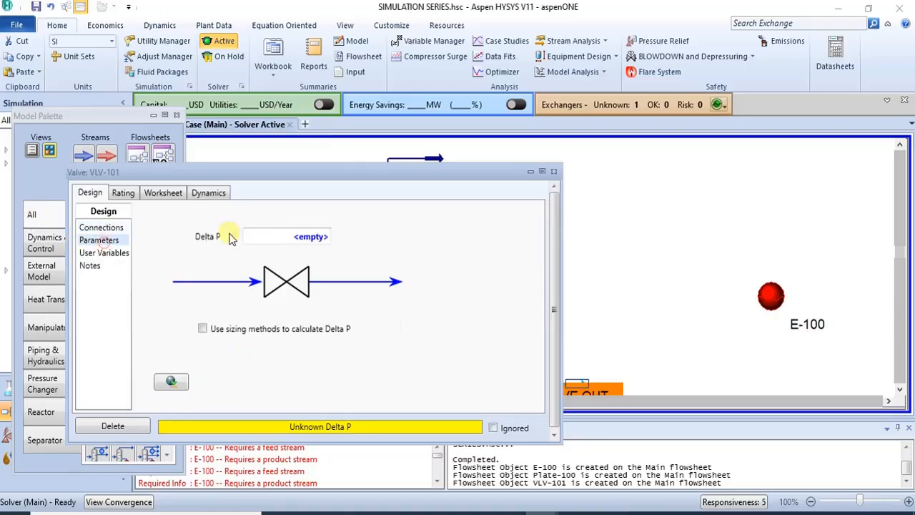
{"action": "left_click", "coordinate": [315, 236]}
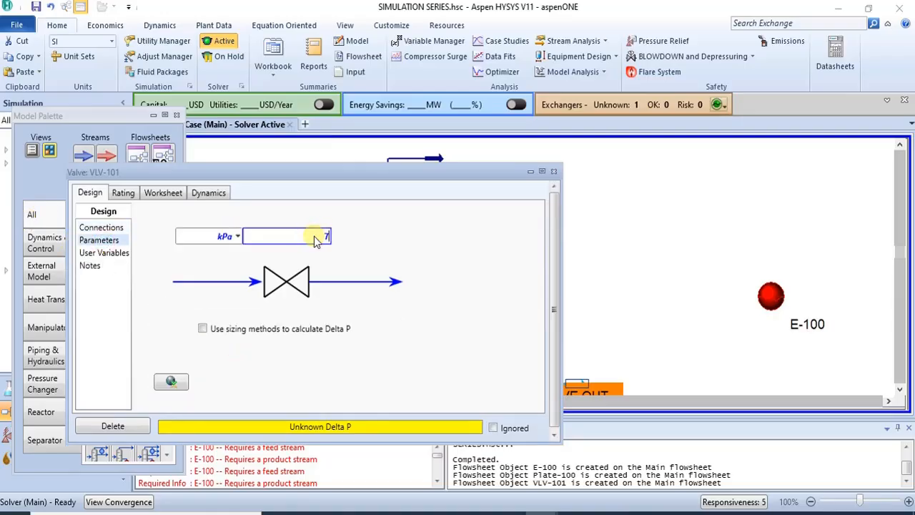
{"action": "key", "text": "Return"}
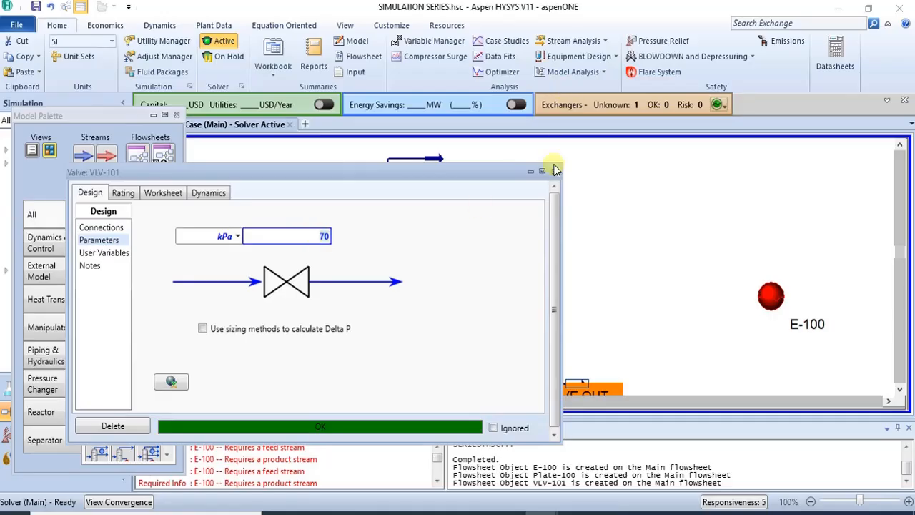
{"action": "left_click", "coordinate": [555, 171]}
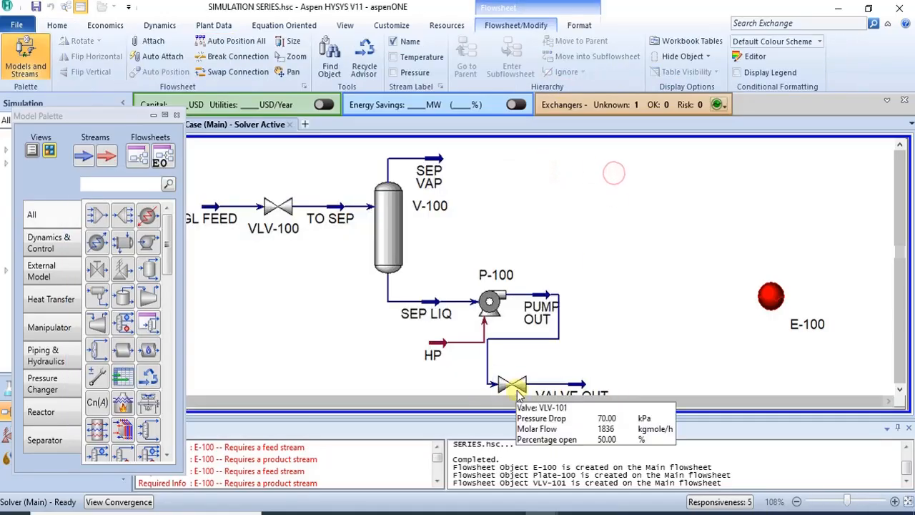
Step: Line up valve VLV-101 and its outlet stream with PUMP OUT, and move exchanger E-100 beside VALVE OUT
{"action": "left_click_drag", "start_coordinate": [577, 348], "coordinate": [532, 311]}
{"action": "left_click", "coordinate": [537, 352]}
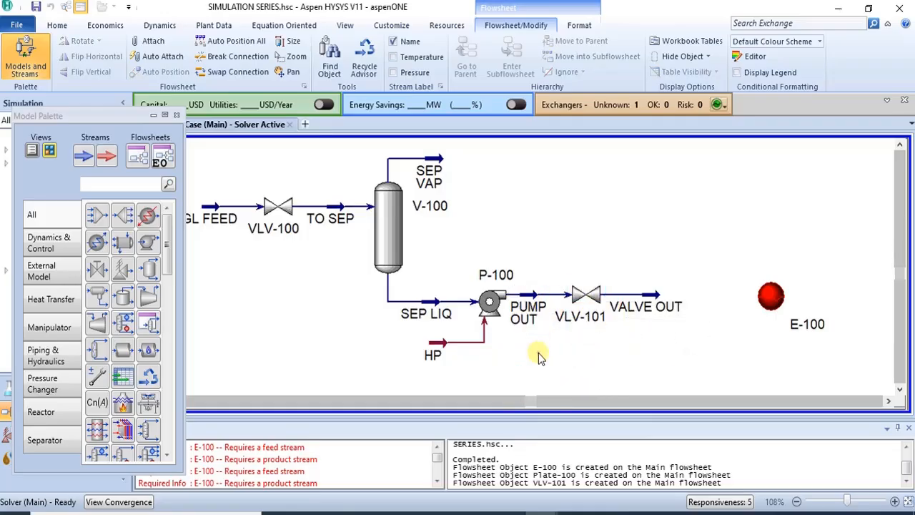
{"action": "left_click_drag", "start_coordinate": [769, 299], "coordinate": [710, 300]}
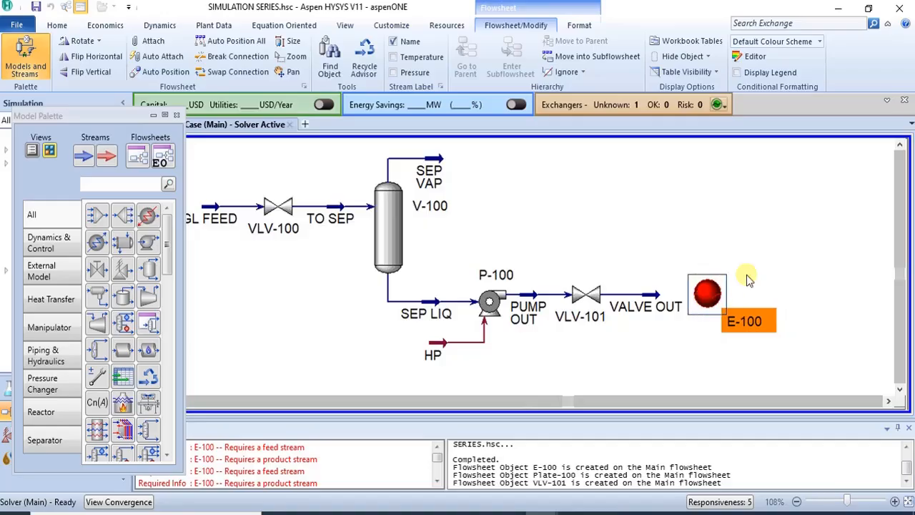
{"action": "left_click", "coordinate": [746, 275]}
Step: Connect the tube side of exchanger E-100 with VALVE OUT as inlet and a new outlet stream named HE OUT
{"action": "double_click", "coordinate": [715, 294]}
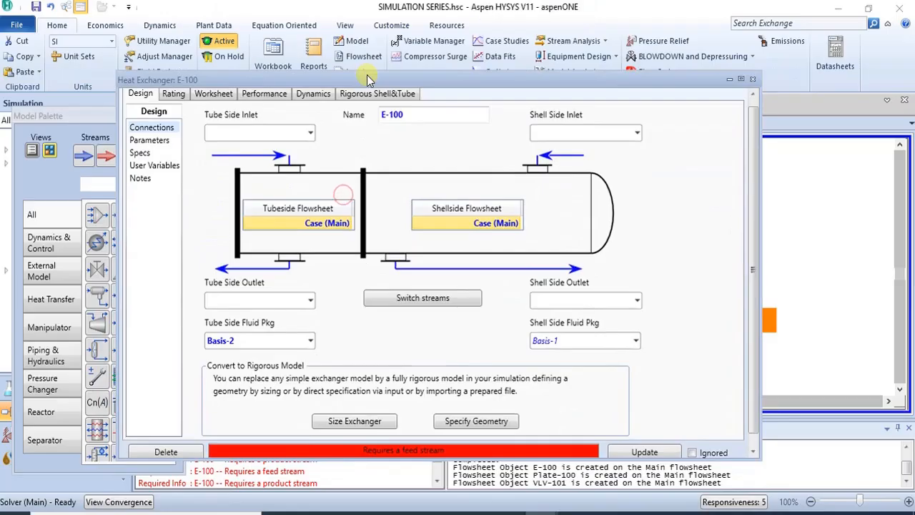
{"action": "left_click", "coordinate": [311, 129]}
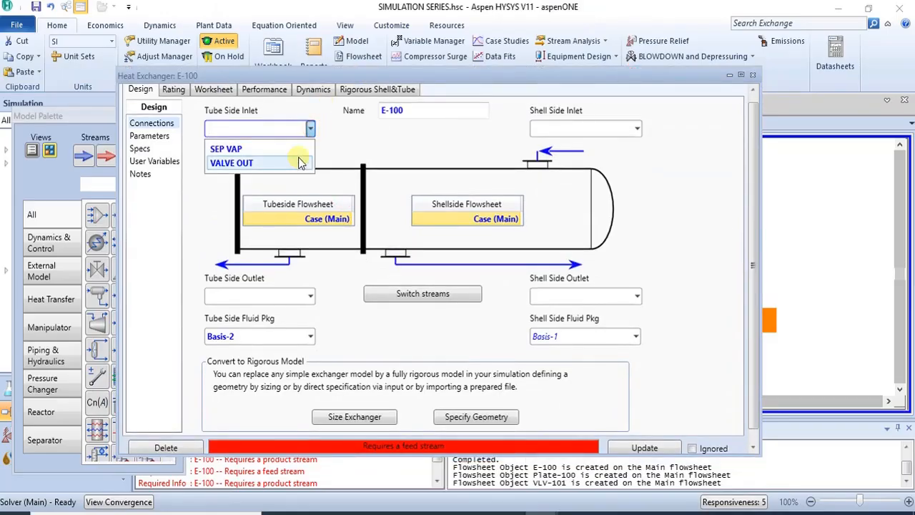
{"action": "left_click", "coordinate": [300, 160]}
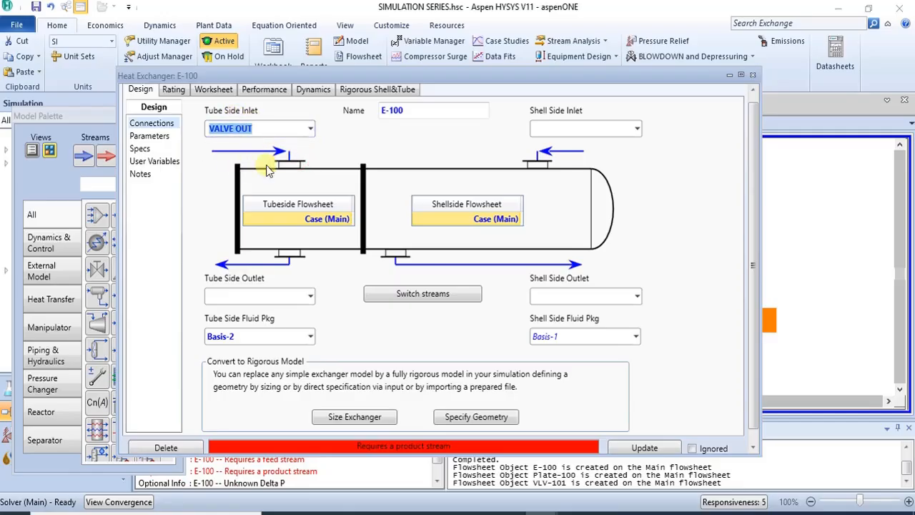
{"action": "left_click", "coordinate": [242, 295]}
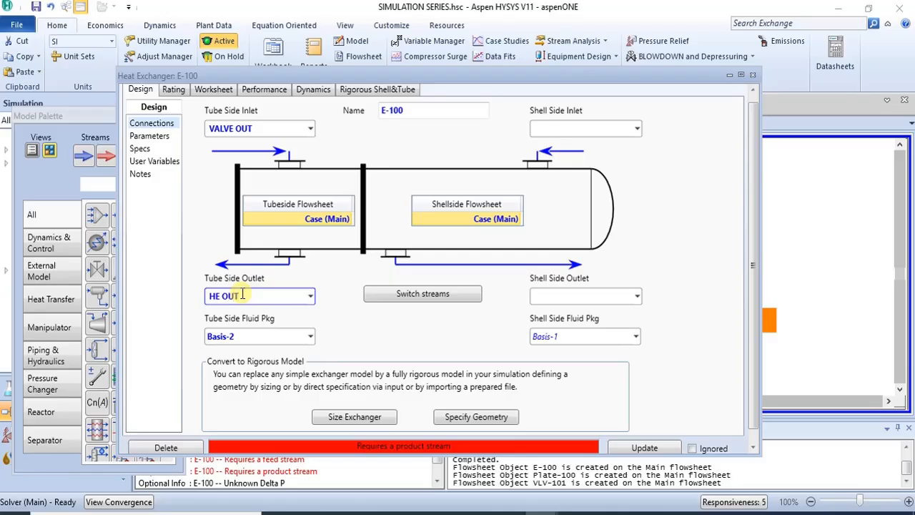
{"action": "key", "text": "Return"}
Step: Create the shell side streams of exchanger E-100, with SHELL IN as inlet and SHELL OUT as outlet
{"action": "left_click", "coordinate": [545, 127]}
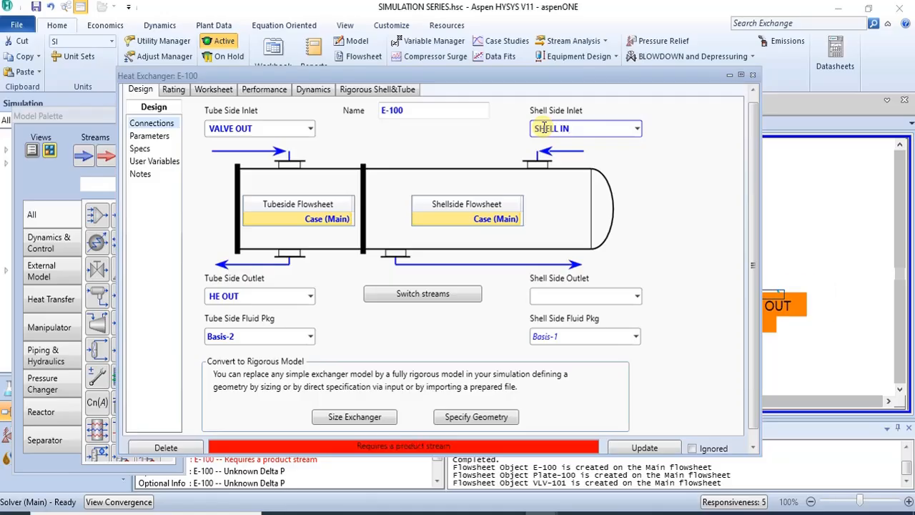
{"action": "left_click", "coordinate": [591, 294]}
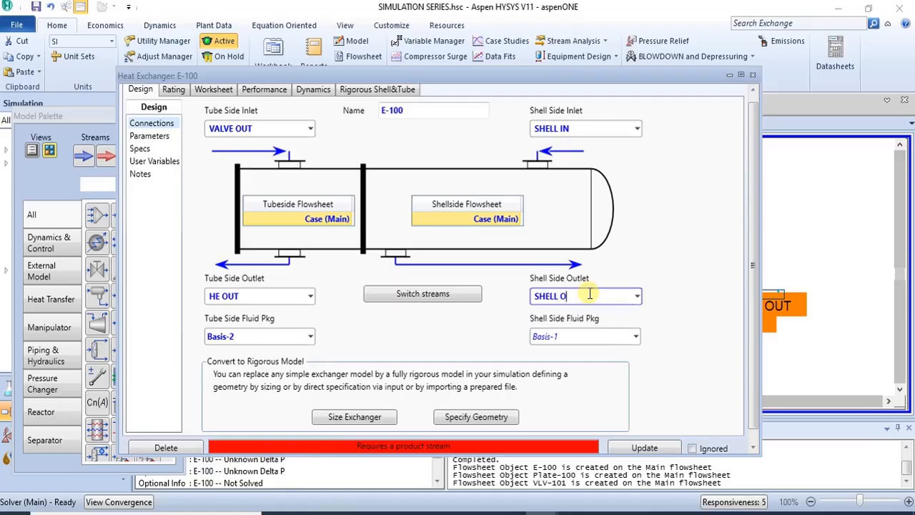
{"action": "type", "text": "SHELL OUT"}
{"action": "key", "text": "Return"}
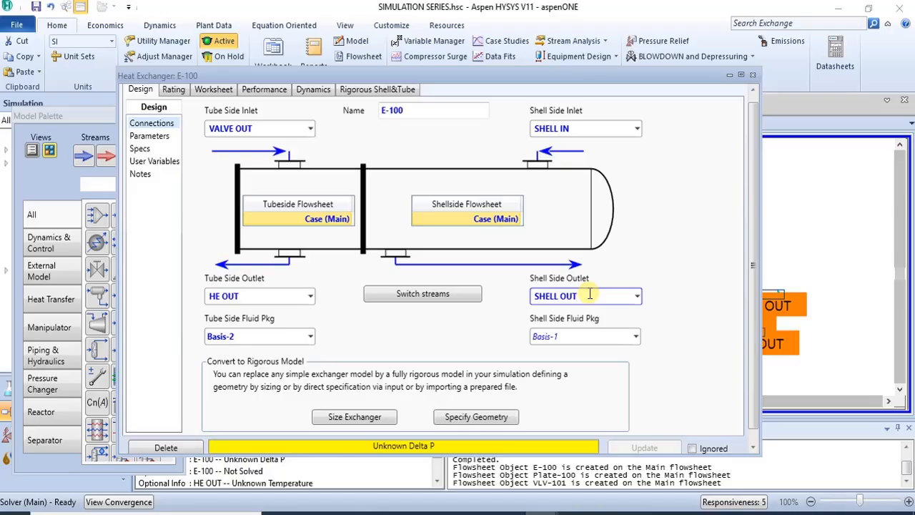
{"action": "left_click", "coordinate": [753, 74]}
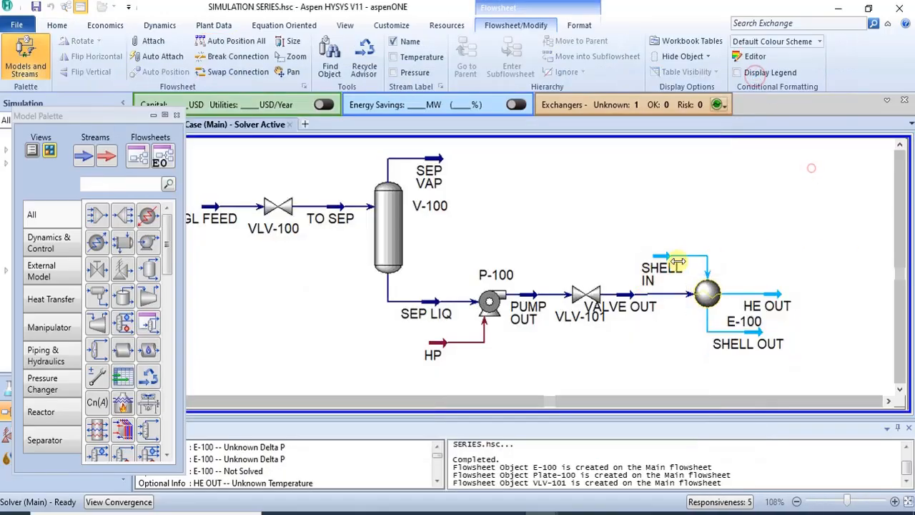
Step: Space out the VALVE OUT stream and exchanger E-100 on the flowsheet so their labels do not overlap
{"action": "left_click", "coordinate": [629, 306]}
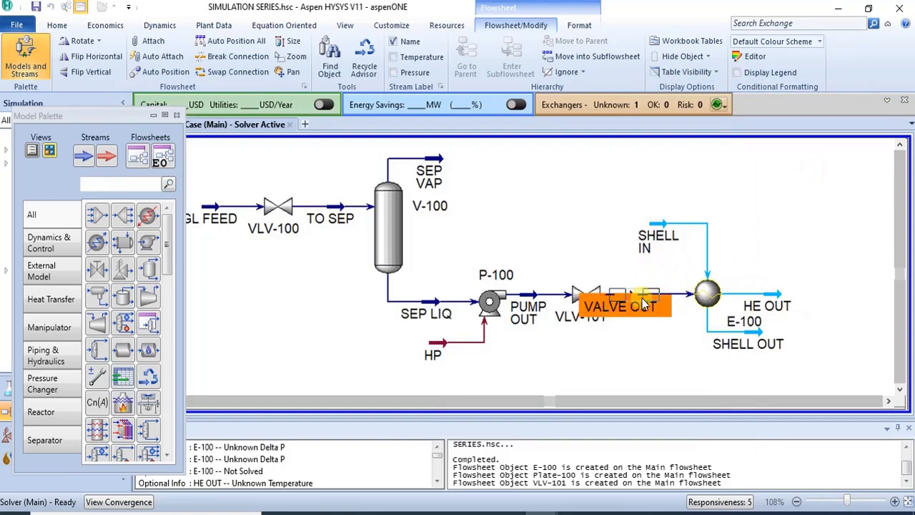
{"action": "left_click_drag", "start_coordinate": [630, 306], "coordinate": [707, 300]}
{"action": "left_click", "coordinate": [646, 363]}
{"action": "left_click", "coordinate": [707, 304]}
{"action": "left_click", "coordinate": [657, 306]}
{"action": "left_click", "coordinate": [646, 338]}
{"action": "left_click", "coordinate": [681, 347]}
Step: Move the SHELL OUT stream farther below exchanger E-100, clear of the exchanger's label
{"action": "left_click", "coordinate": [752, 337]}
{"action": "left_click_drag", "start_coordinate": [752, 336], "coordinate": [763, 354]}
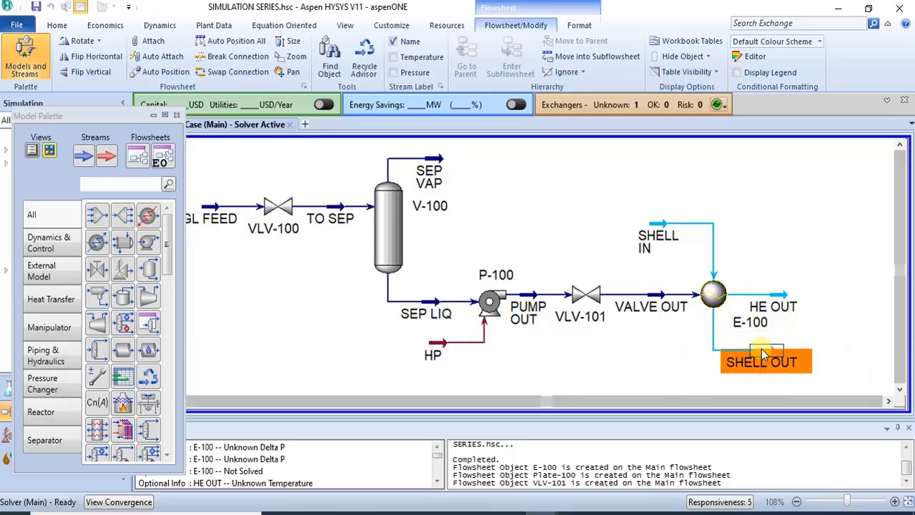
{"action": "double_click", "coordinate": [762, 351]}
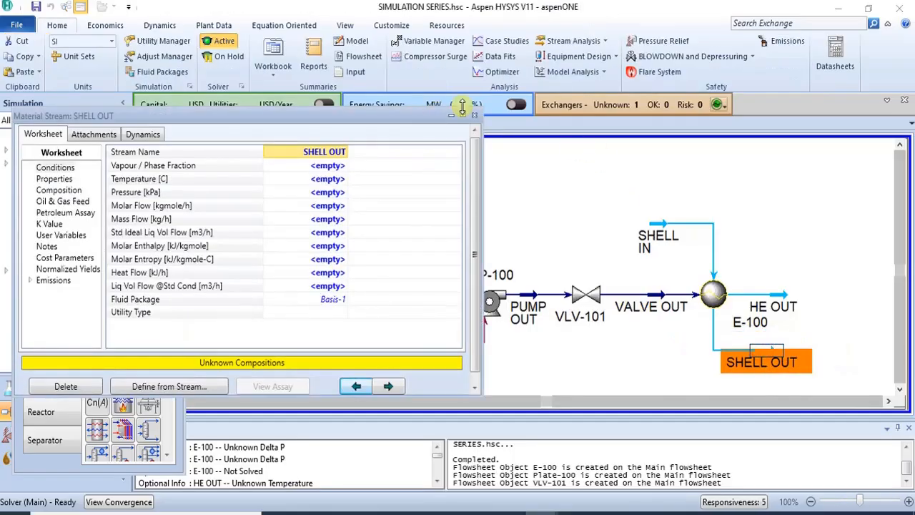
{"action": "left_click", "coordinate": [475, 117]}
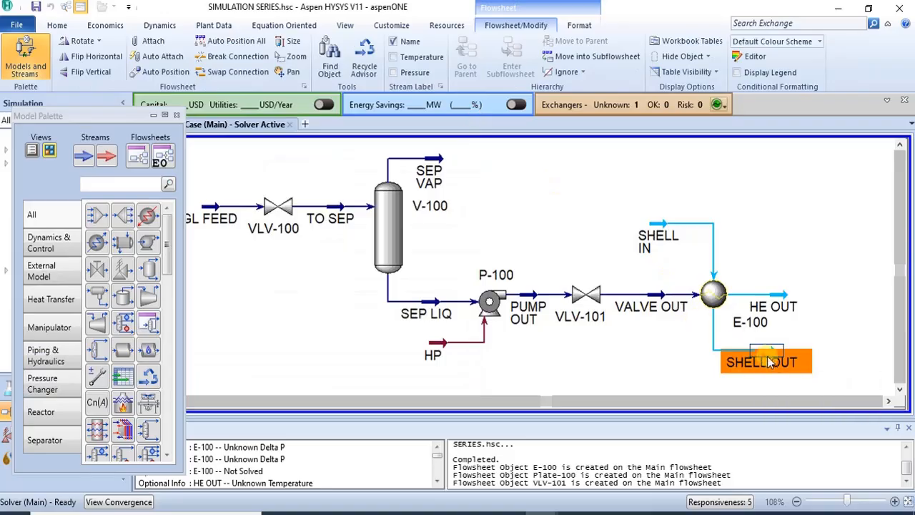
{"action": "left_click_drag", "start_coordinate": [784, 371], "coordinate": [804, 386]}
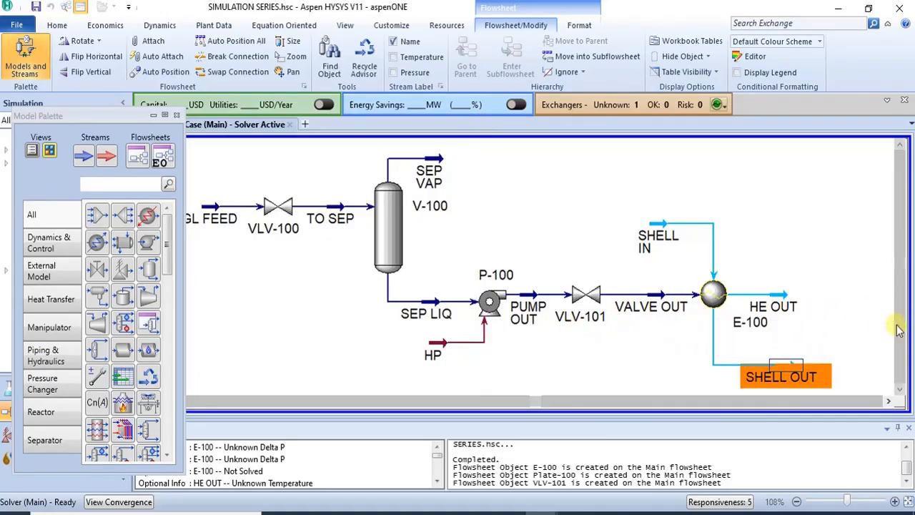
{"action": "left_click", "coordinate": [845, 323]}
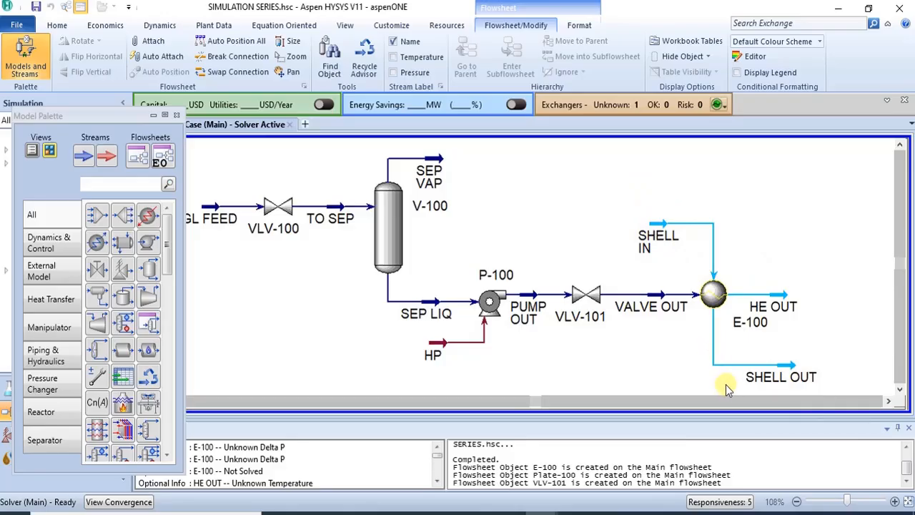
Step: Open the SHELL IN stream worksheet and switch to HEAT EXCHANGER.pdf to consult the stream's composition and conditions
{"action": "mouse_move", "coordinate": [785, 372]}
{"action": "double_click", "coordinate": [658, 241]}
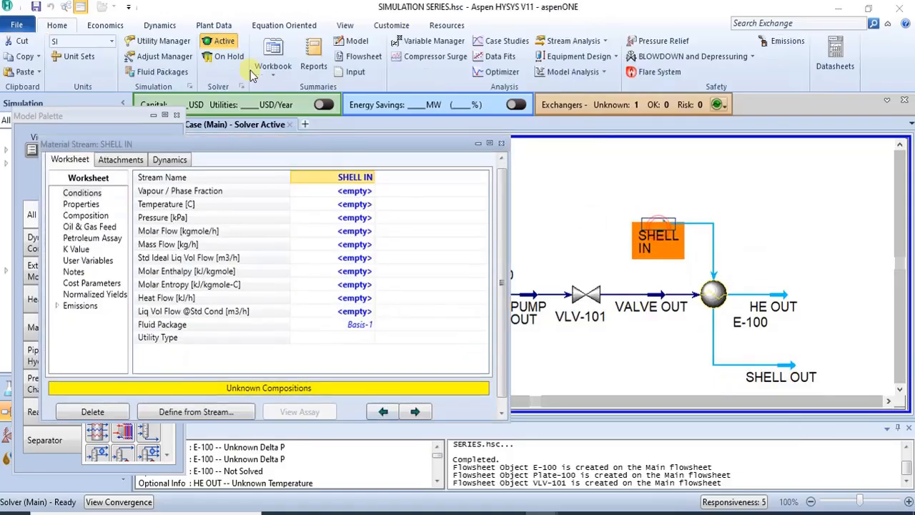
{"action": "left_click_drag", "start_coordinate": [251, 136], "coordinate": [403, 65]}
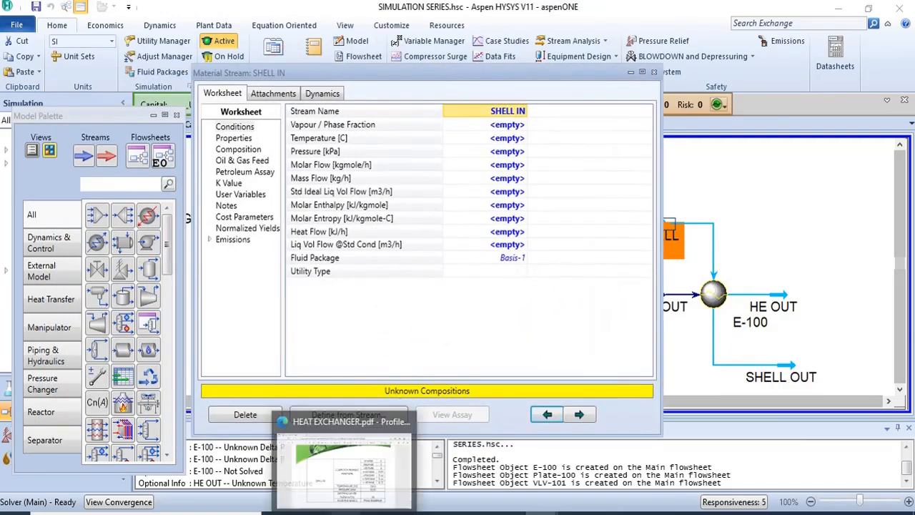
{"action": "left_click", "coordinate": [352, 509]}
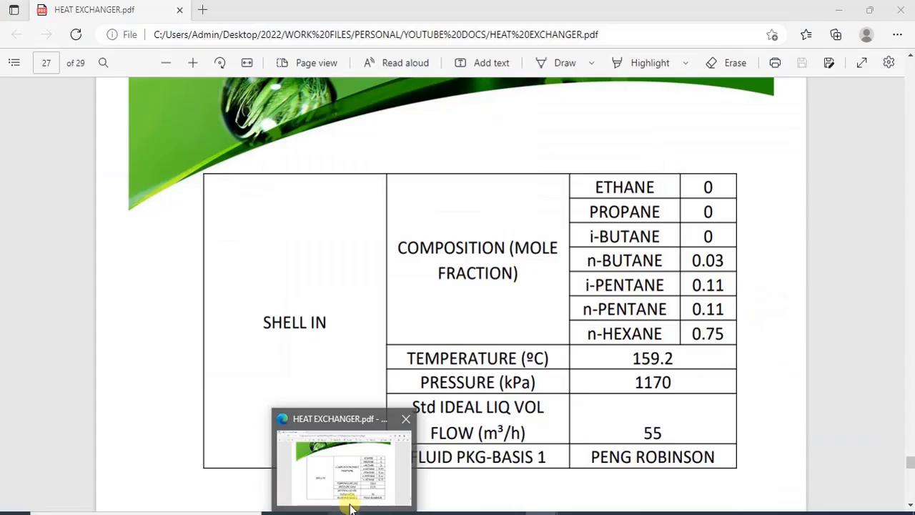
Step: Return to HYSYS and set SHELL IN to 159.2 °C, 1170 kPa and a standard ideal liquid volume flow of 55 m3/h
{"action": "left_click", "coordinate": [346, 507]}
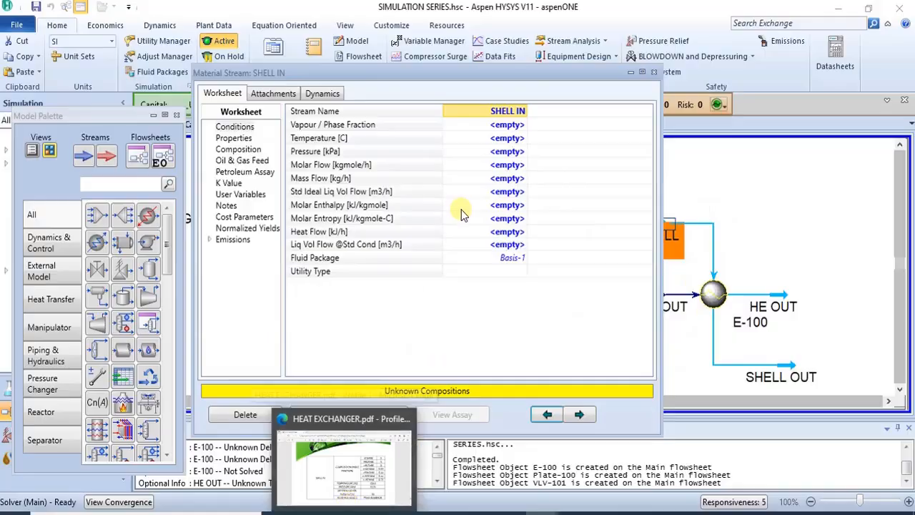
{"action": "left_click", "coordinate": [505, 140]}
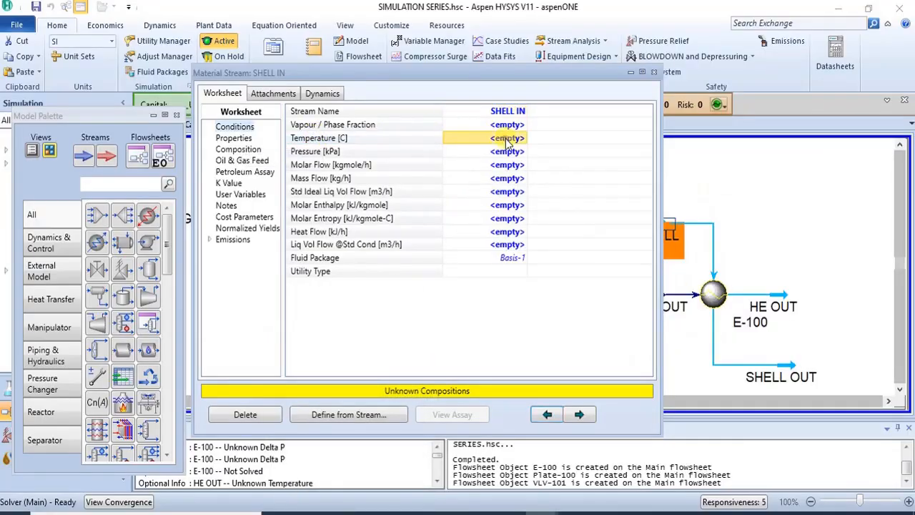
{"action": "type", "text": "159.2"}
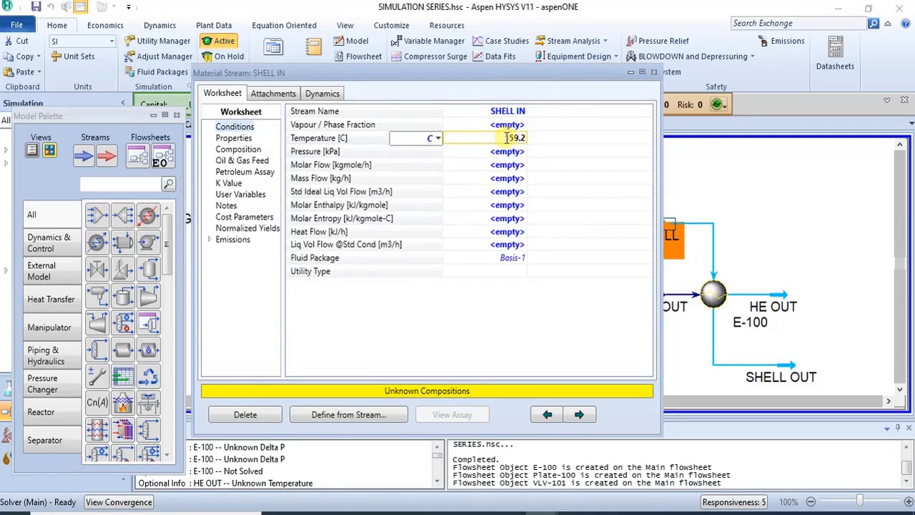
{"action": "key", "text": "Return"}
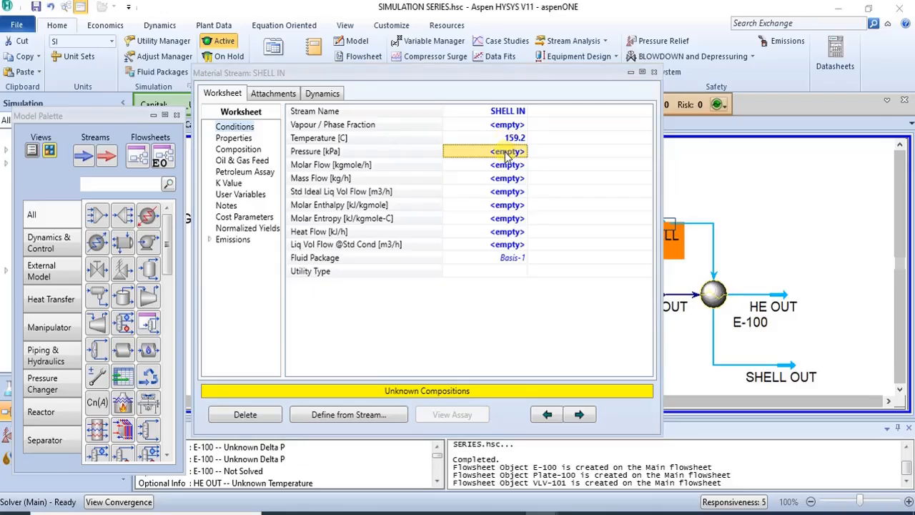
{"action": "type", "text": "1170"}
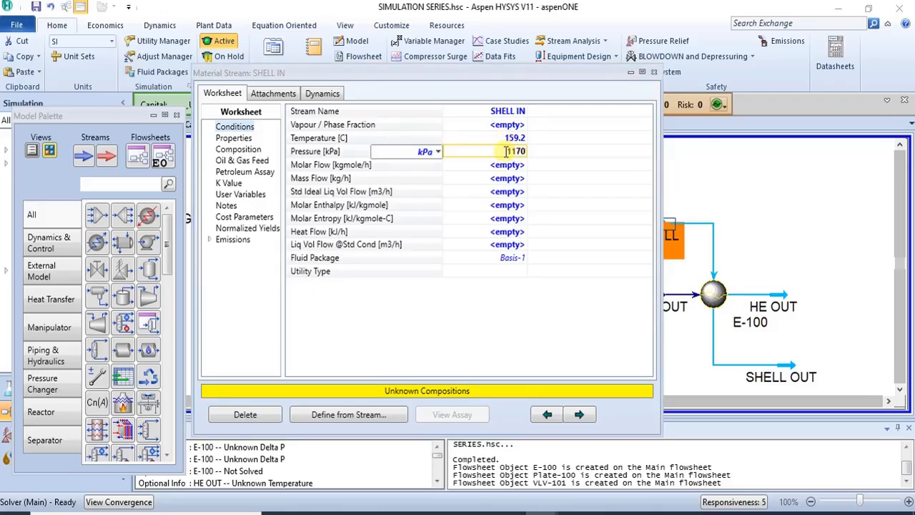
{"action": "key", "text": "Return"}
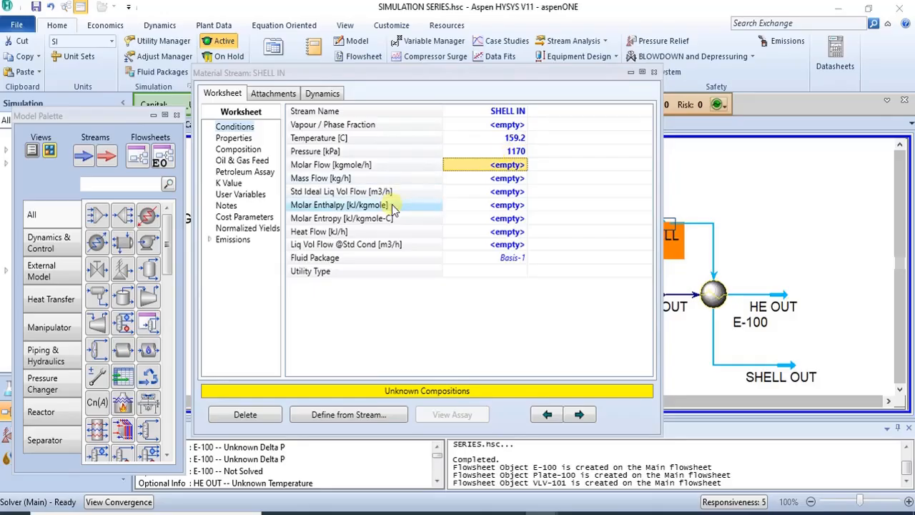
{"action": "left_click", "coordinate": [512, 191]}
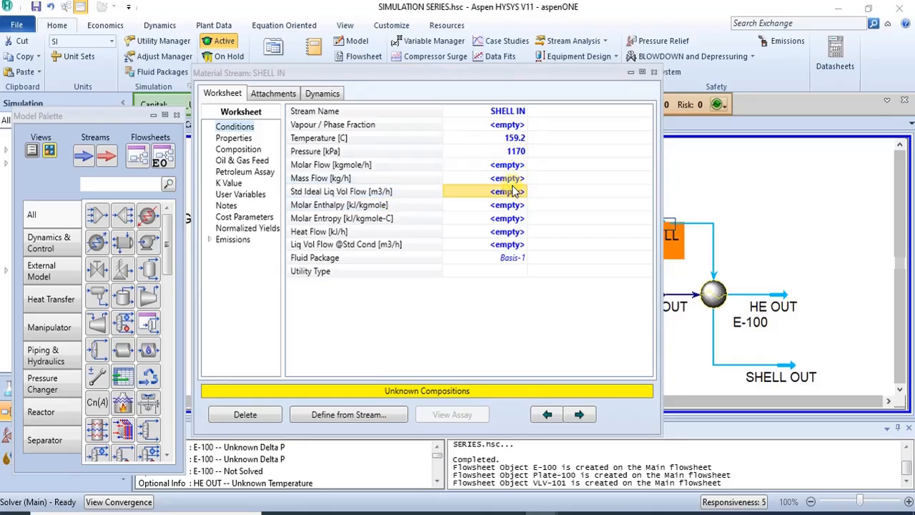
{"action": "type", "text": "55"}
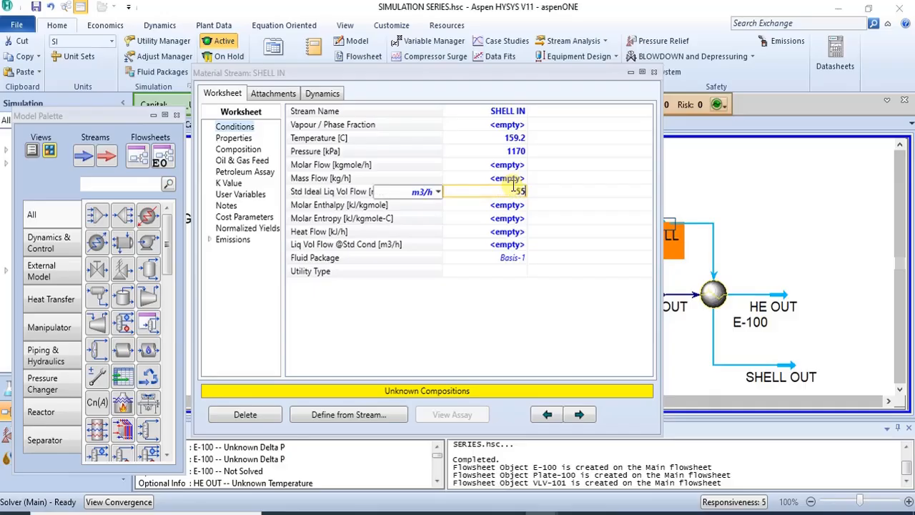
{"action": "key", "text": "Return"}
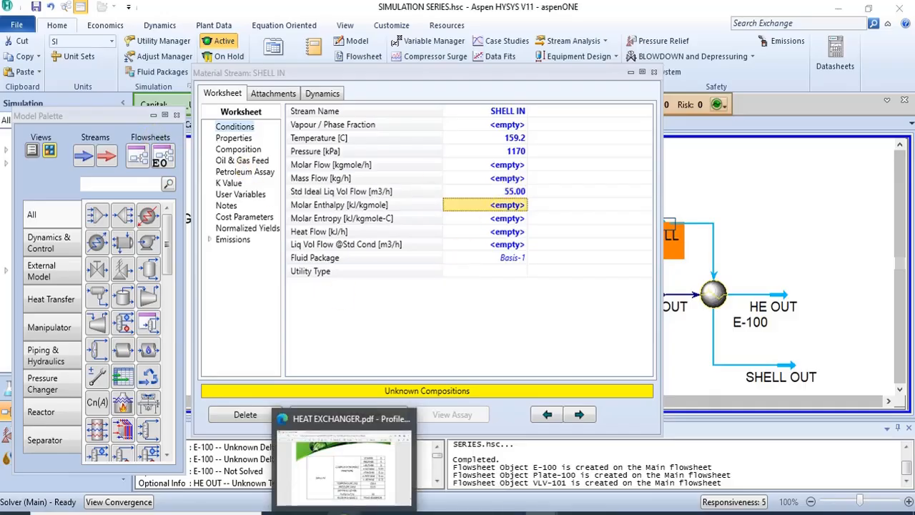
Step: Check the composition in HEAT EXCHANGER.pdf and set the n-Butane mole fraction of SHELL IN to 0.03
{"action": "left_click", "coordinate": [357, 504]}
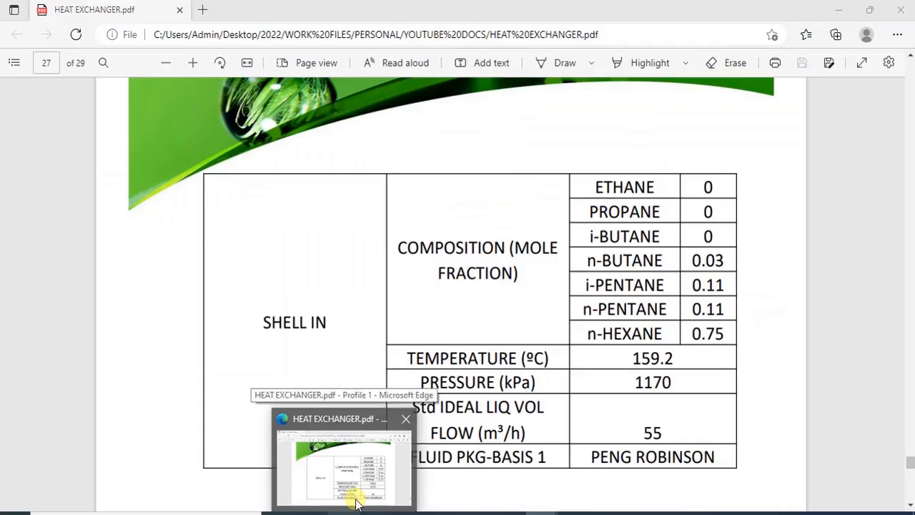
{"action": "left_click", "coordinate": [405, 418]}
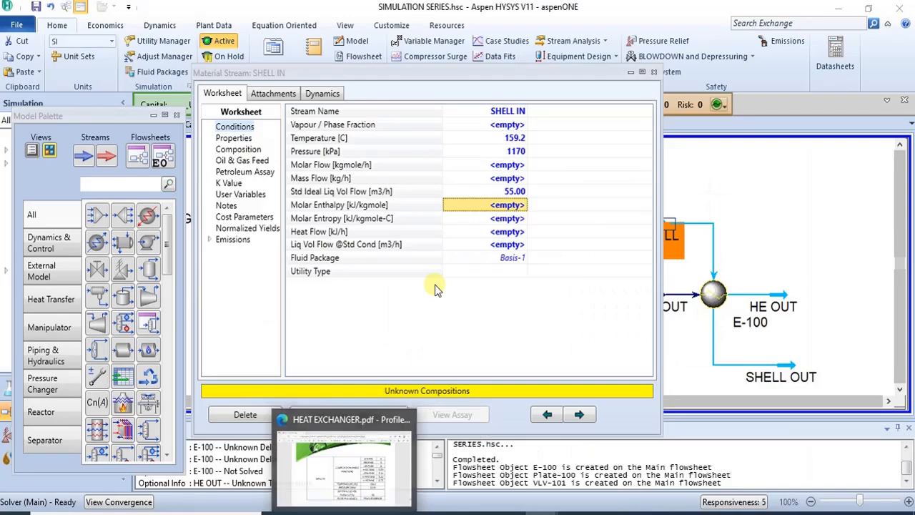
{"action": "left_click", "coordinate": [244, 149]}
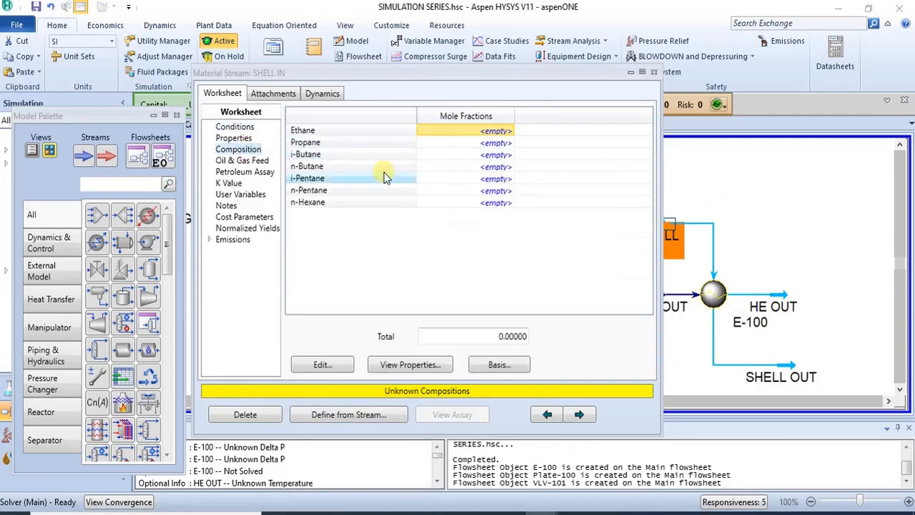
{"action": "left_click", "coordinate": [493, 167]}
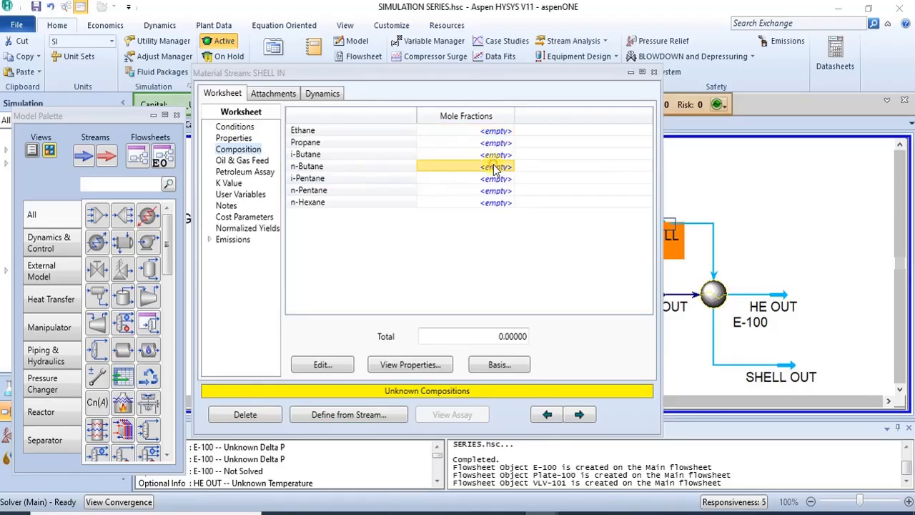
{"action": "left_click", "coordinate": [492, 170]}
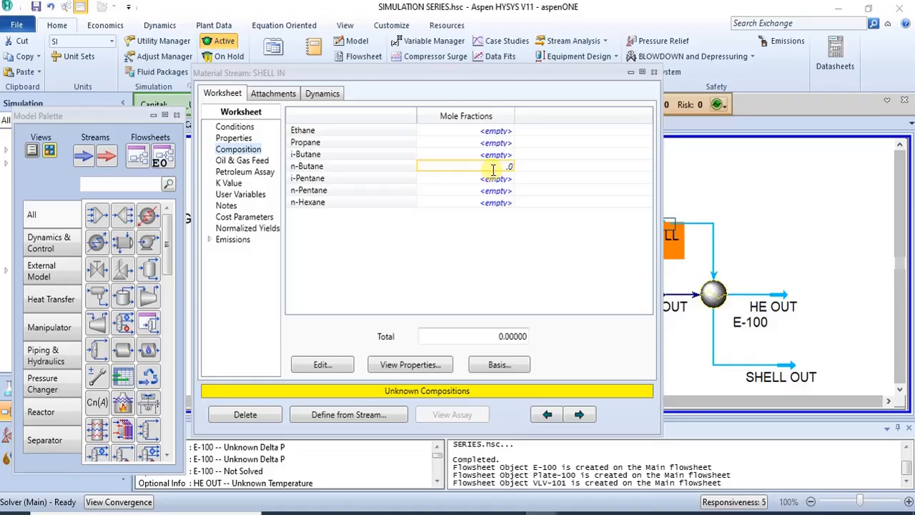
{"action": "type", "text": ".03"}
{"action": "key", "text": "Return"}
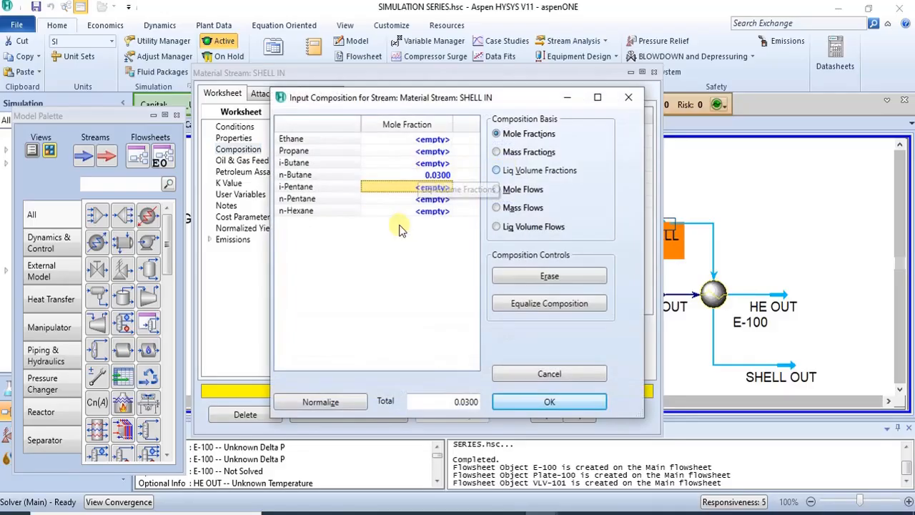
Step: Set the mole fractions of i-Pentane and n-Pentane in the SHELL IN composition to 0.11 each
{"action": "left_click", "coordinate": [428, 189]}
{"action": "type", "text": ".11"}
{"action": "key", "text": "Return"}
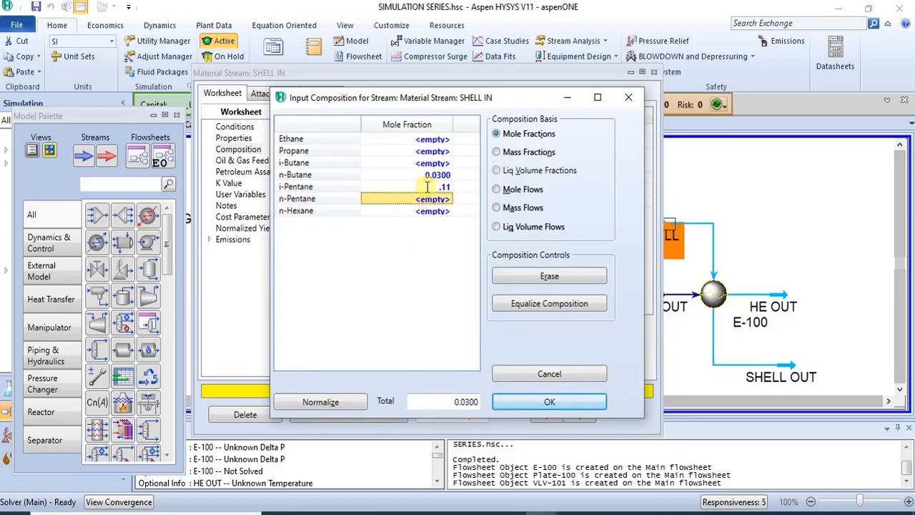
{"action": "type", "text": ".11"}
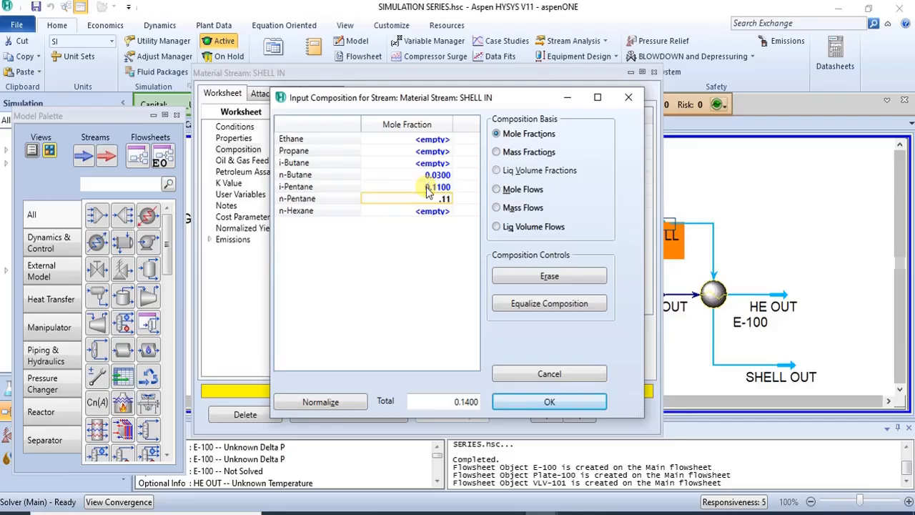
{"action": "key", "text": "Return"}
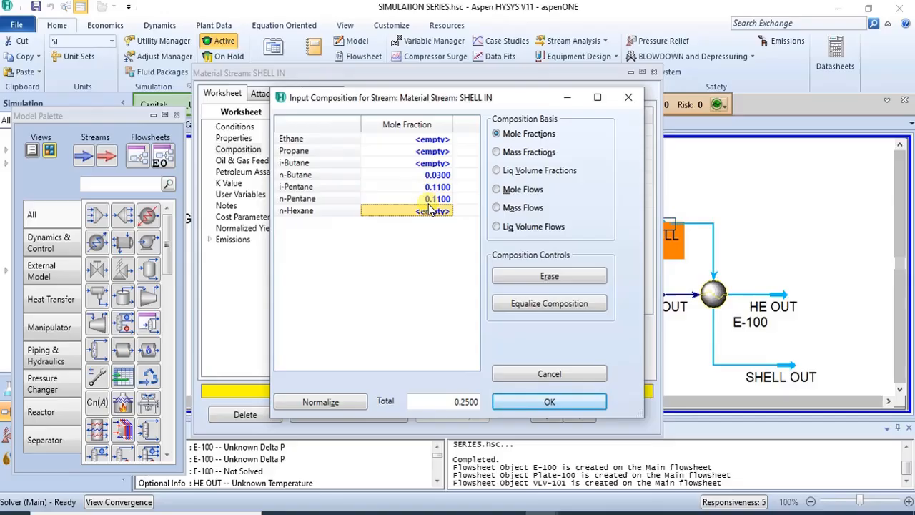
Step: Set the n-Hexane mole fraction to 0.75, check the entries against the PDF and accept the SHELL IN composition
{"action": "type", "text": ".72"}
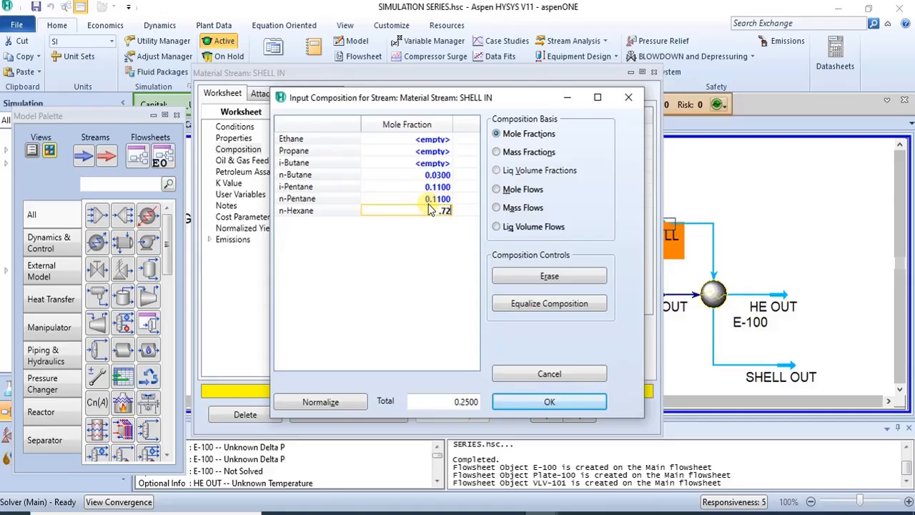
{"action": "key", "text": "Return"}
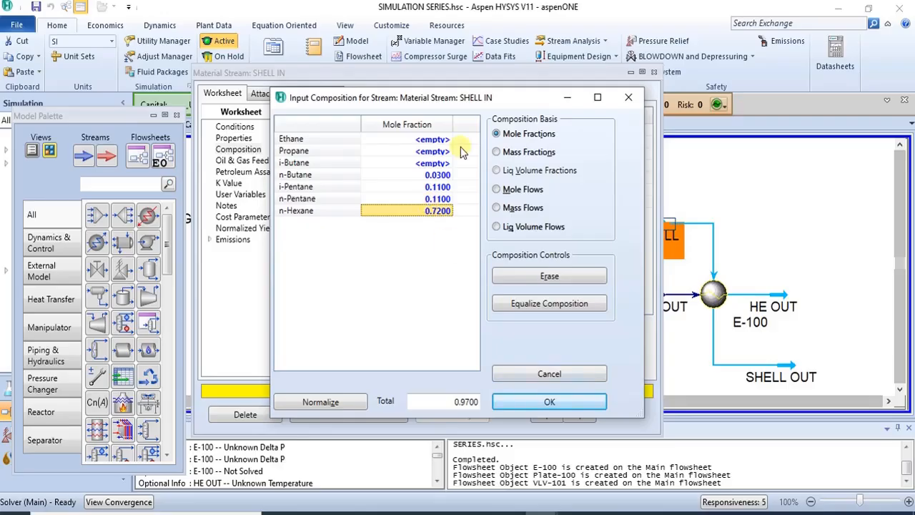
{"action": "left_click", "coordinate": [438, 212]}
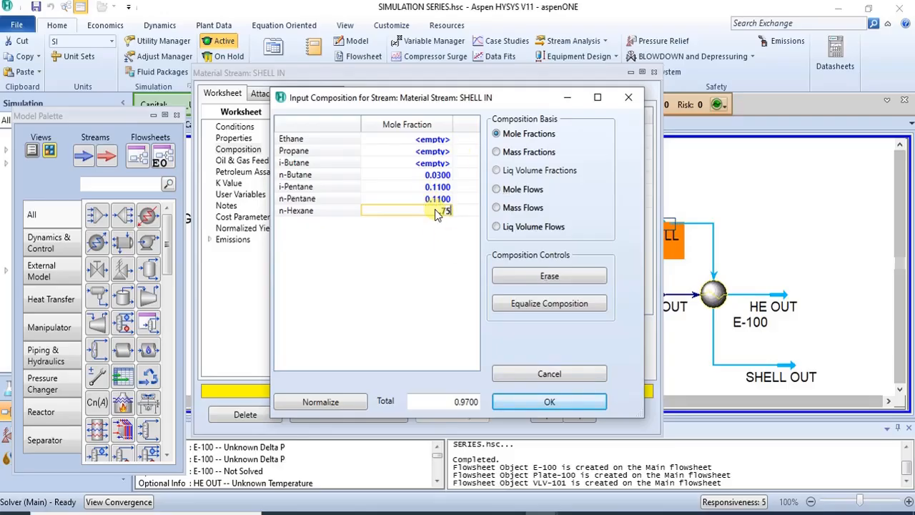
{"action": "type", "text": ".75"}
{"action": "key", "text": "Return"}
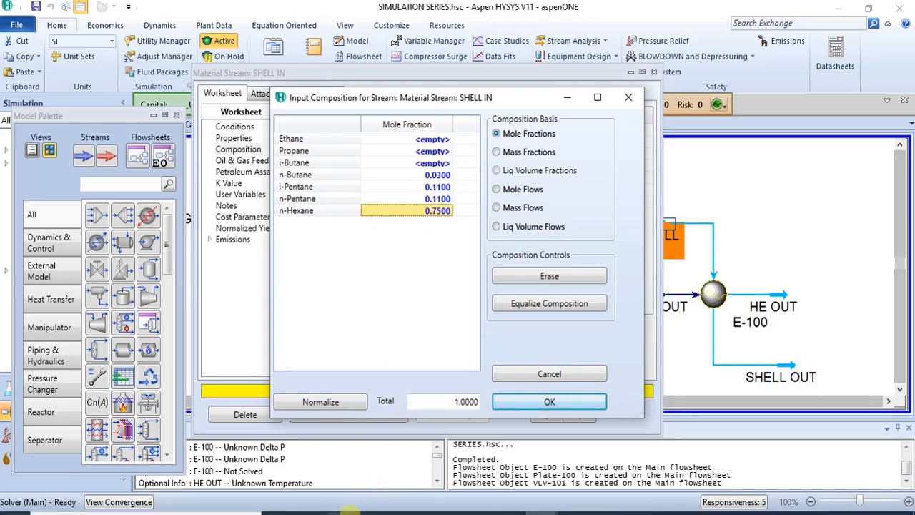
{"action": "left_click", "coordinate": [352, 484]}
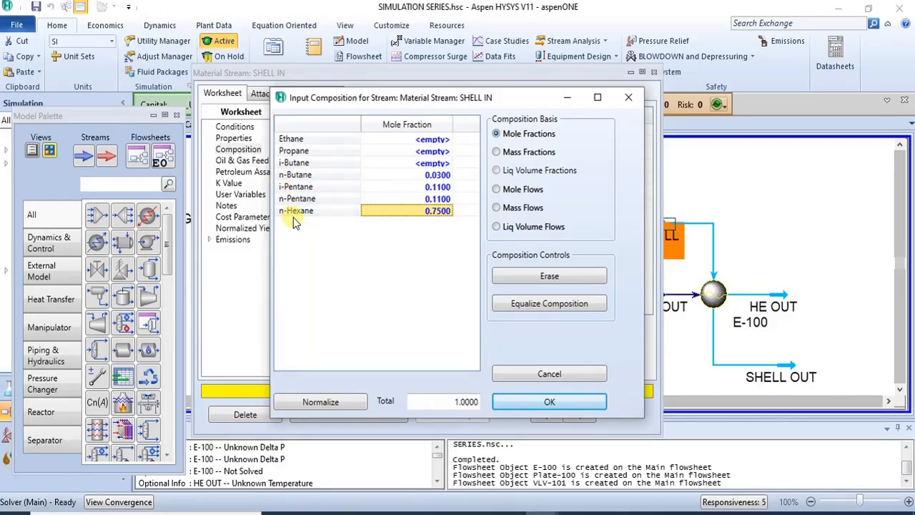
{"action": "mouse_move", "coordinate": [350, 476]}
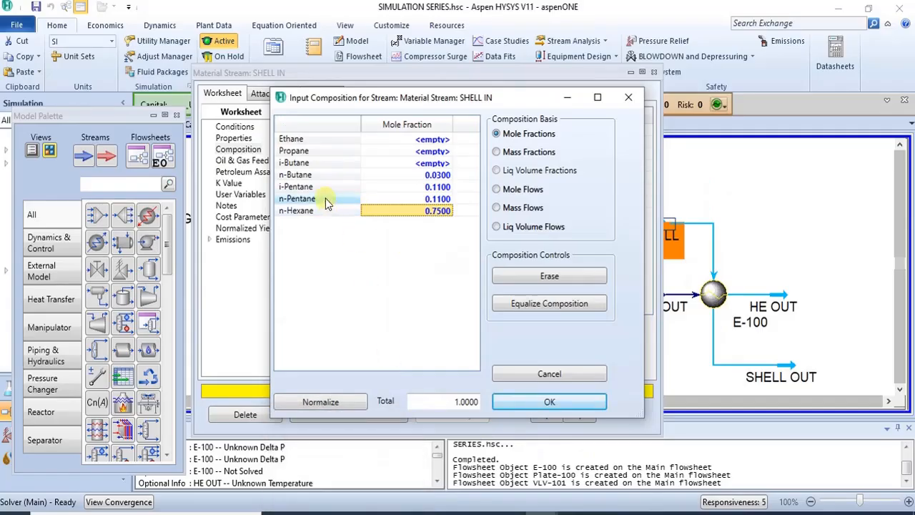
{"action": "left_click", "coordinate": [498, 404]}
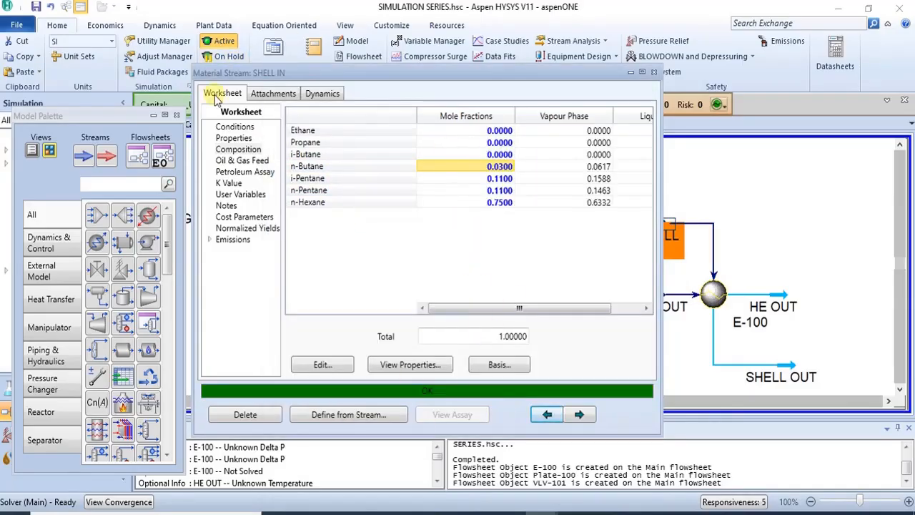
Step: Review the calculated conditions of the SHELL IN stream and close its window
{"action": "left_click", "coordinate": [234, 127]}
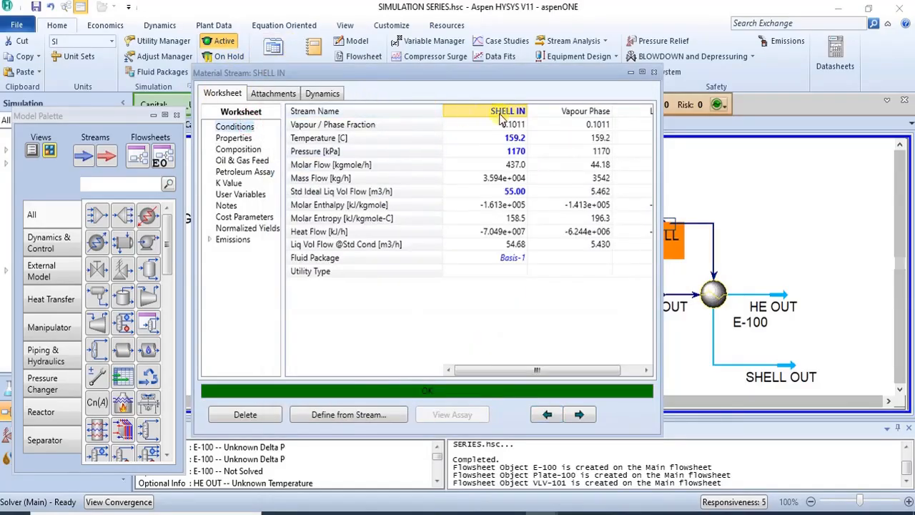
{"action": "left_click", "coordinate": [652, 72]}
{"action": "left_click", "coordinate": [707, 175]}
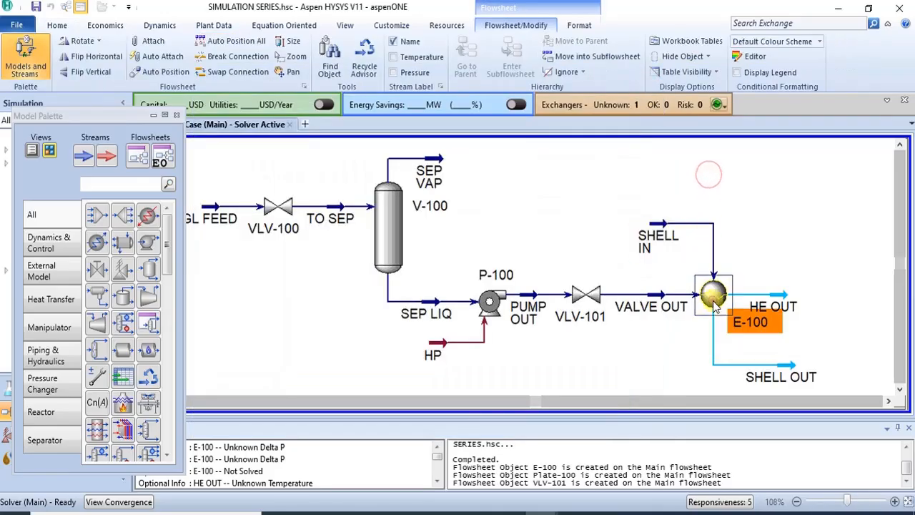
Step: Open heat exchanger E-100 and set its heat exchanger model to Simple Weighted in the design parameters
{"action": "double_click", "coordinate": [715, 300]}
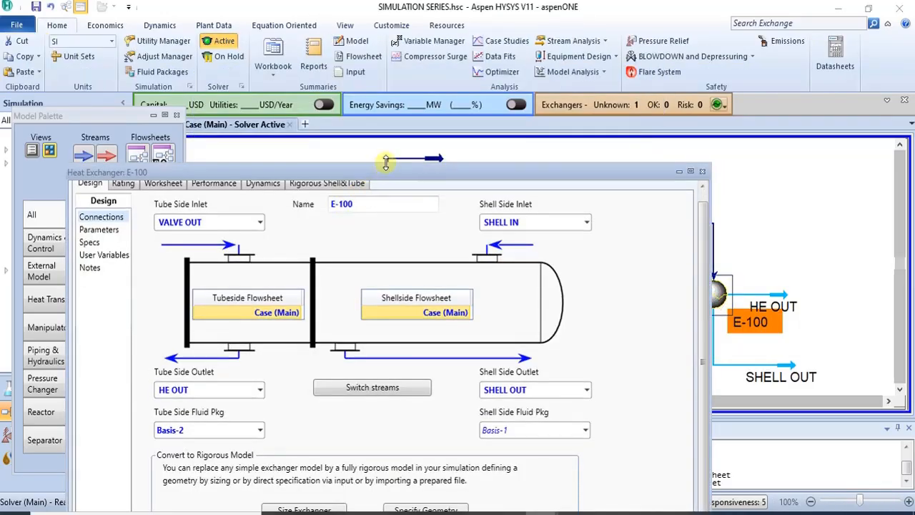
{"action": "left_click_drag", "start_coordinate": [386, 163], "coordinate": [422, 56]}
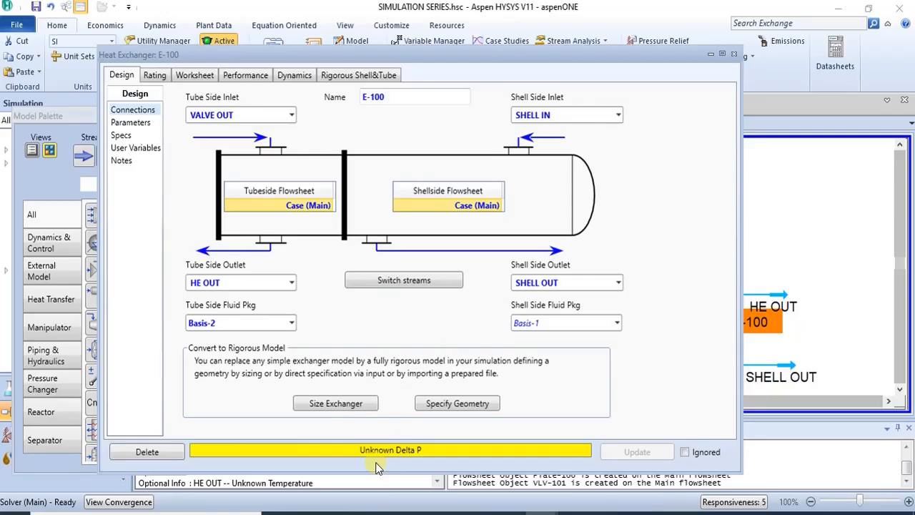
{"action": "left_click", "coordinate": [134, 123]}
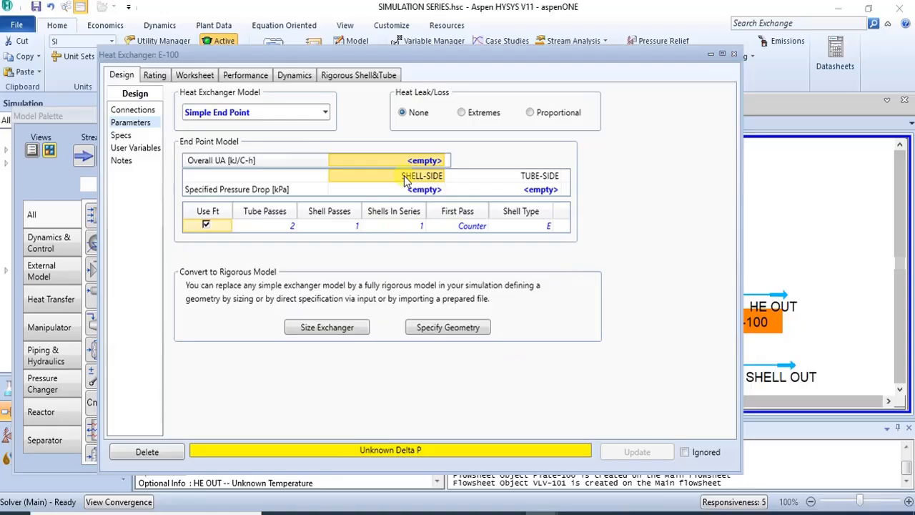
{"action": "left_click", "coordinate": [325, 113]}
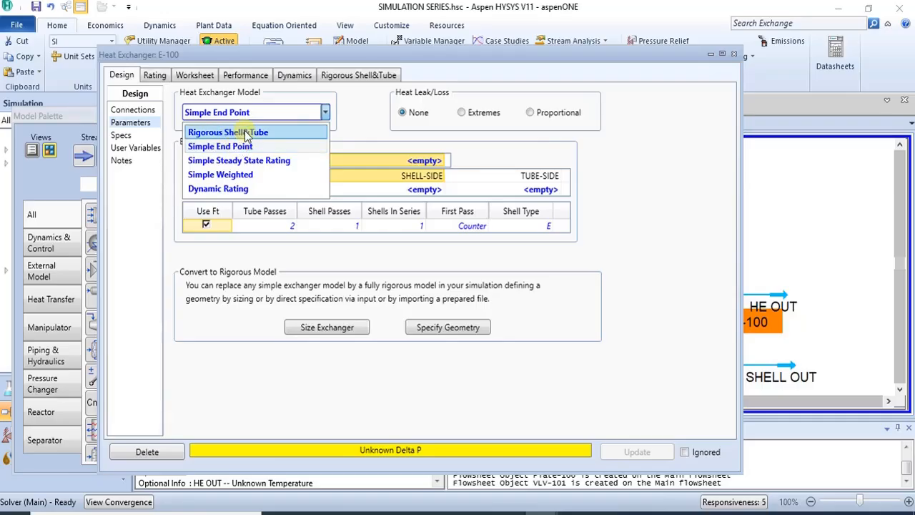
{"action": "left_click", "coordinate": [246, 177]}
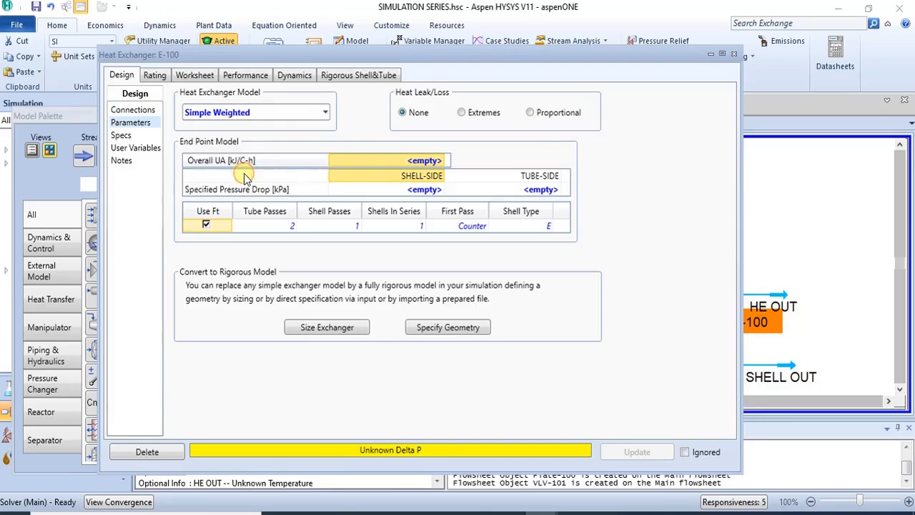
{"action": "left_click", "coordinate": [326, 112]}
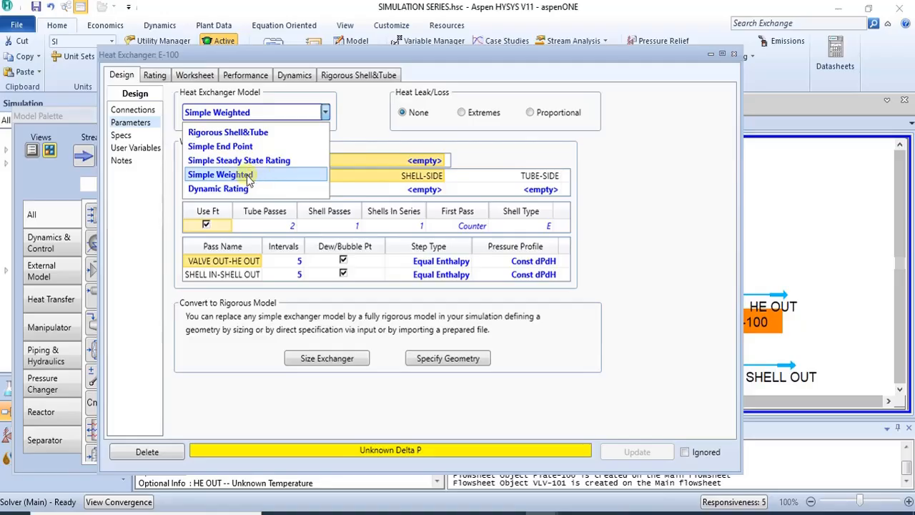
{"action": "left_click", "coordinate": [354, 127]}
Step: Set the specified pressure drops of heat exchanger E-100 to 70 kPa on both the shell side and the tube side
{"action": "left_click", "coordinate": [423, 190]}
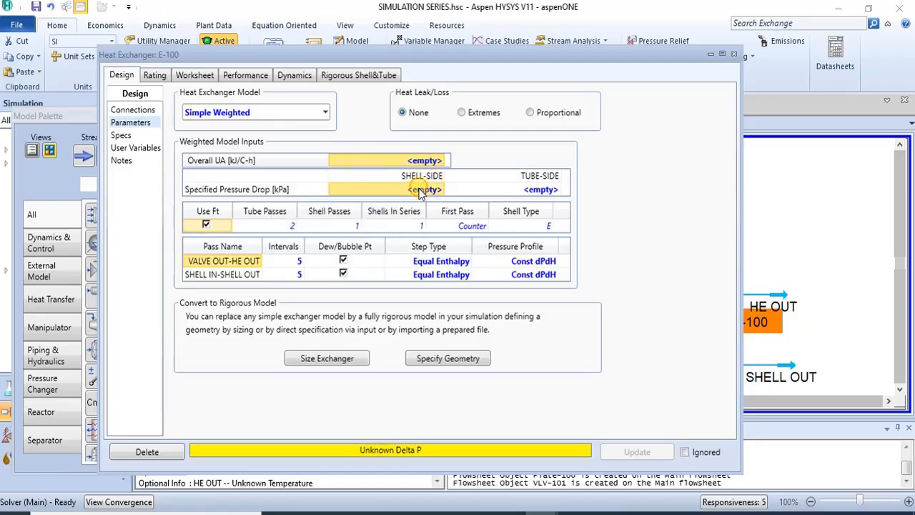
{"action": "type", "text": "7"}
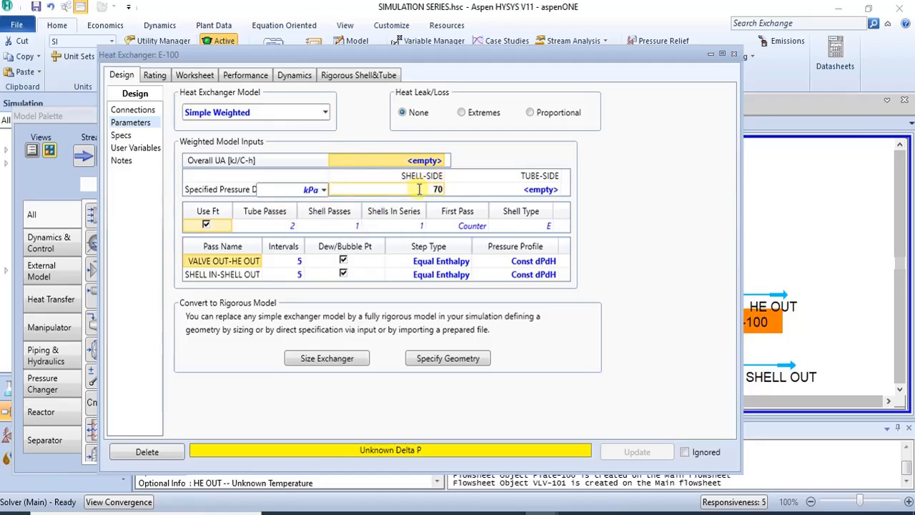
{"action": "type", "text": "0"}
{"action": "key", "text": "Return"}
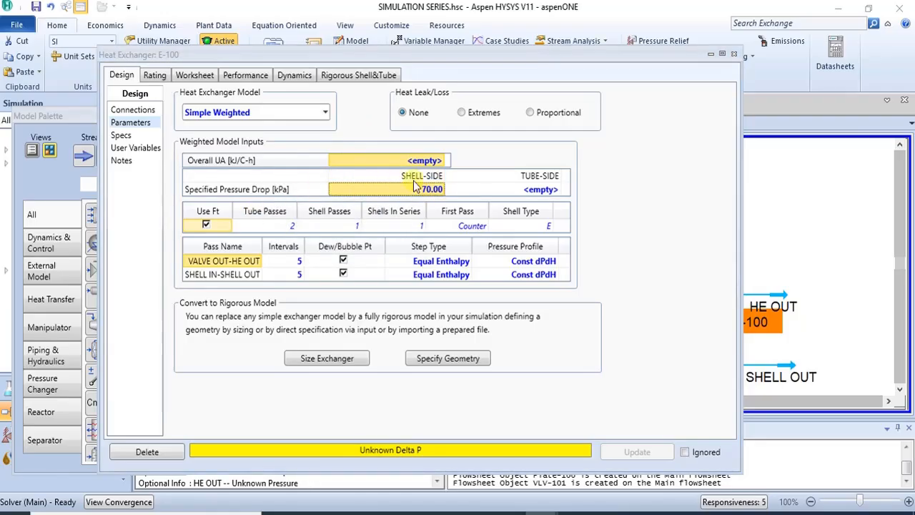
{"action": "left_click", "coordinate": [536, 190]}
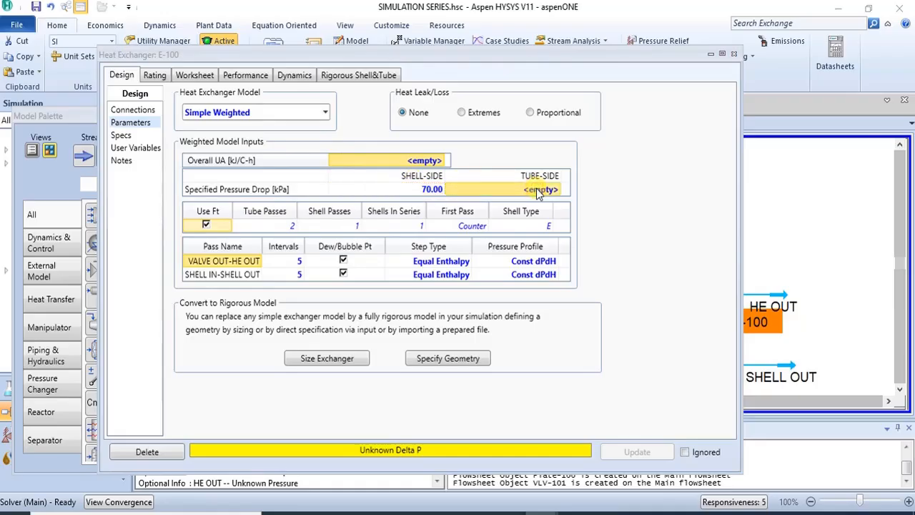
{"action": "type", "text": "70"}
{"action": "key", "text": "Return"}
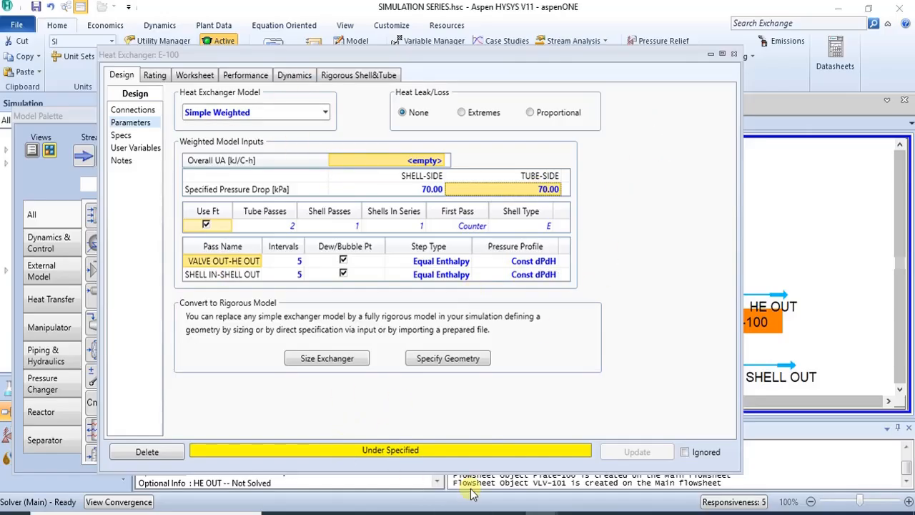
Step: Look up the shell outlet temperature in the PDF's specification table and set the SHELL OUT temperature to 121.2 °C in E-100's worksheet
{"action": "left_click", "coordinate": [181, 77]}
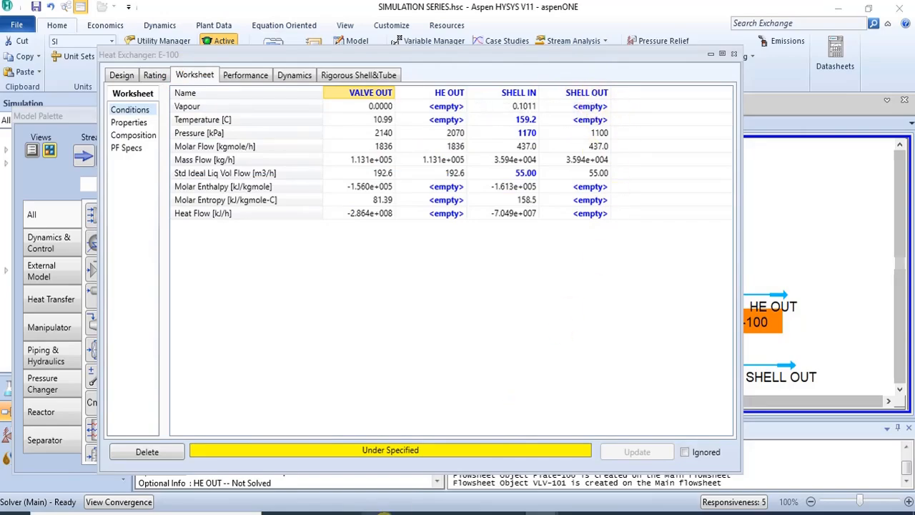
{"action": "left_click", "coordinate": [345, 513]}
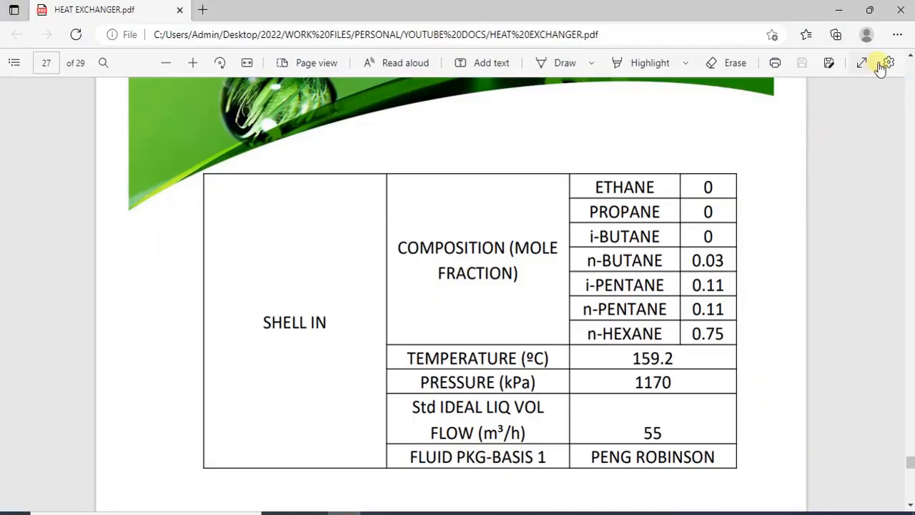
{"action": "scroll", "coordinate": [909, 60], "scroll_direction": "up", "scroll_amount": 2}
{"action": "scroll", "coordinate": [910, 60], "scroll_direction": "up", "scroll_amount": 5}
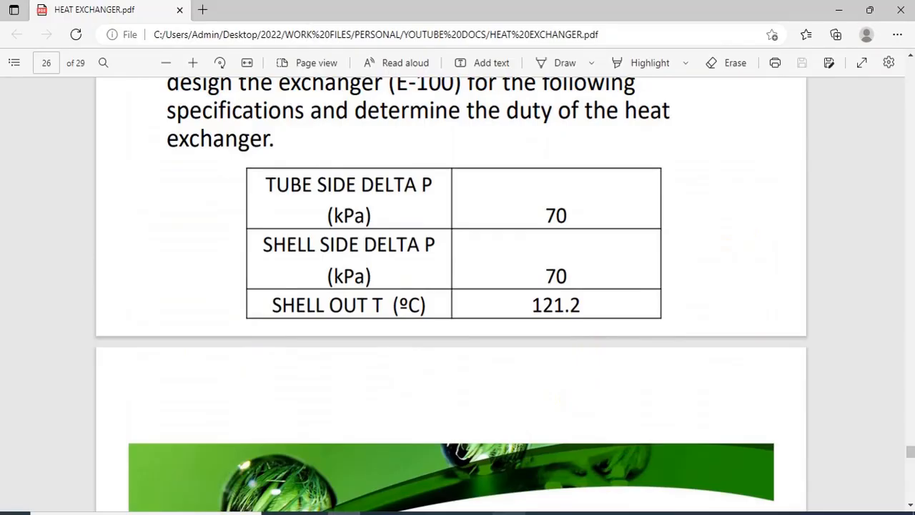
{"action": "left_click", "coordinate": [541, 511]}
{"action": "left_click", "coordinate": [625, 464]}
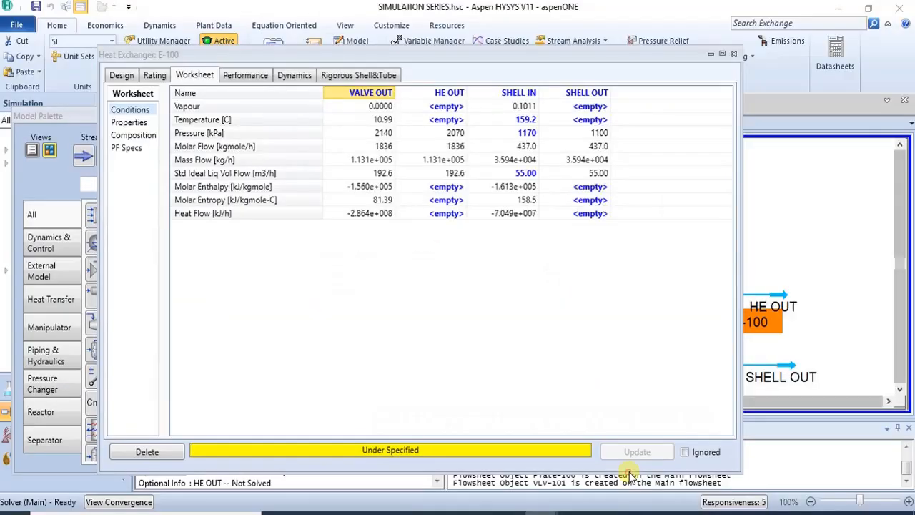
{"action": "left_click", "coordinate": [597, 121]}
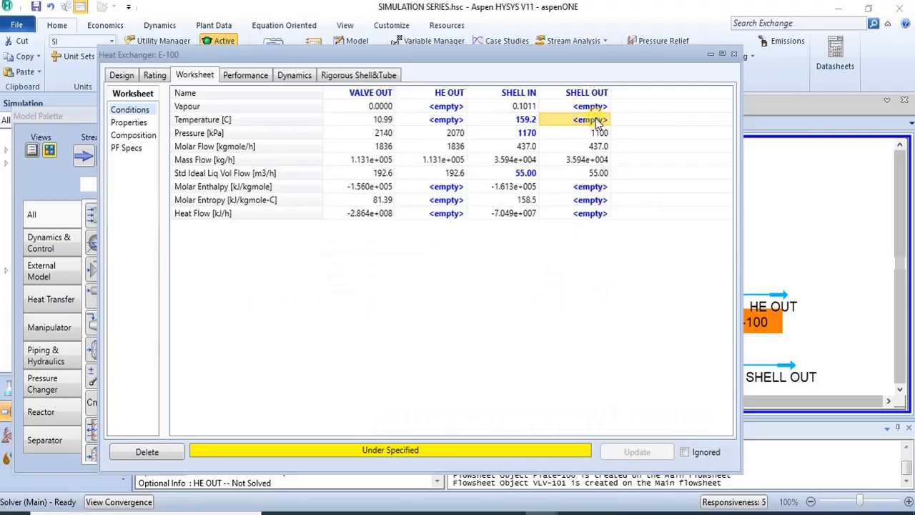
{"action": "type", "text": "121.2"}
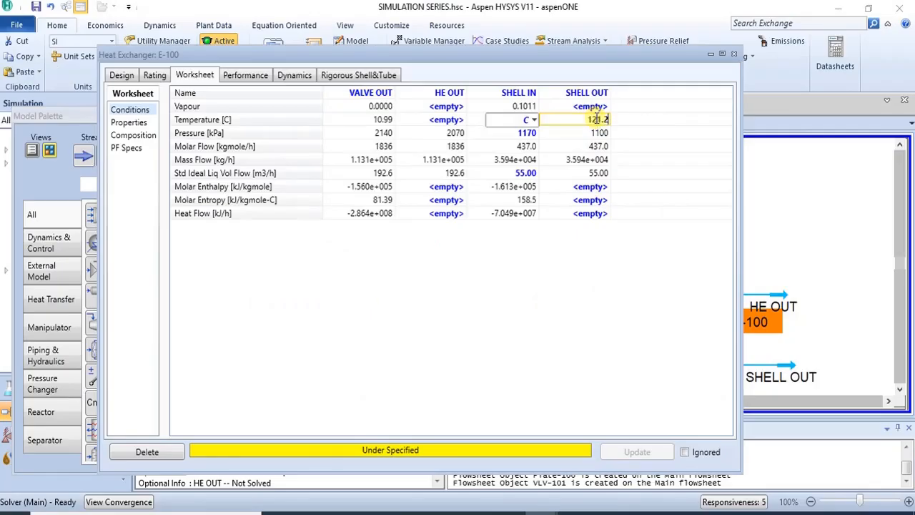
{"action": "key", "text": "Return"}
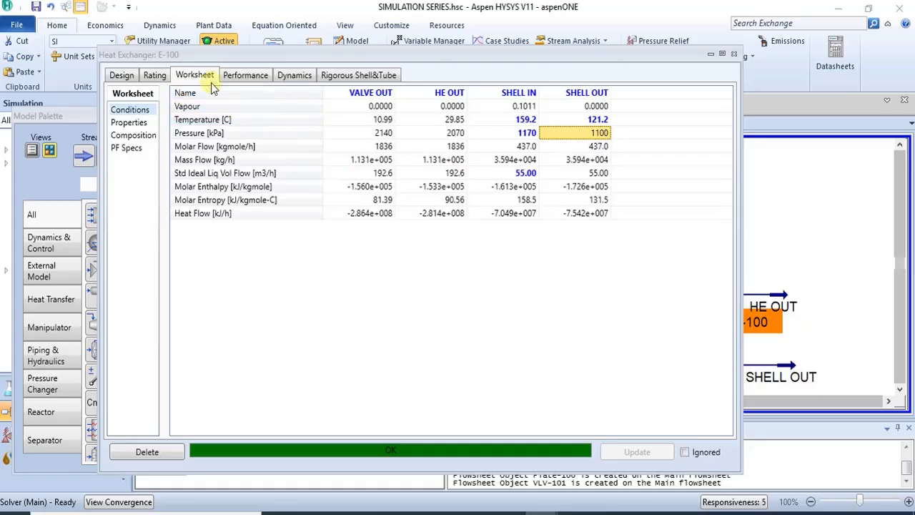
Step: Review E-100's connections, performance details including duty and LMTD, solver specifications and the worksheet conditions of its streams
{"action": "left_click", "coordinate": [122, 75]}
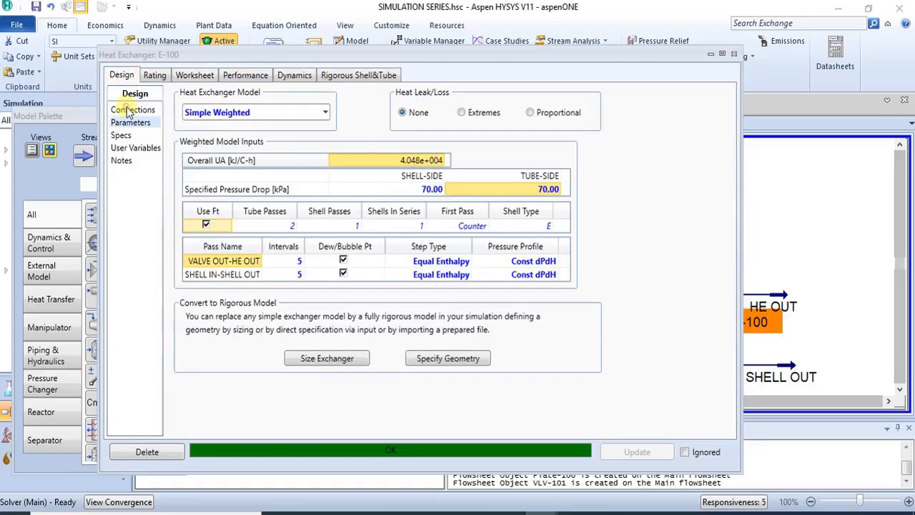
{"action": "left_click", "coordinate": [129, 112]}
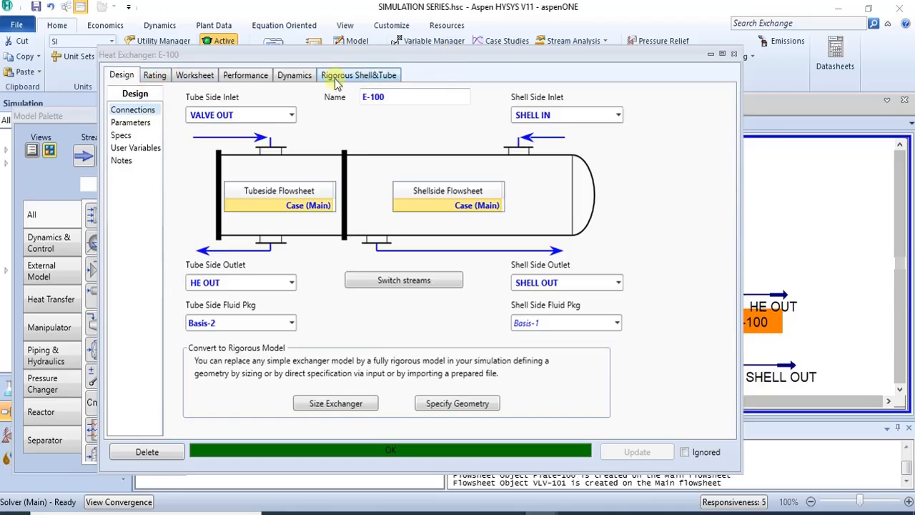
{"action": "left_click", "coordinate": [256, 77]}
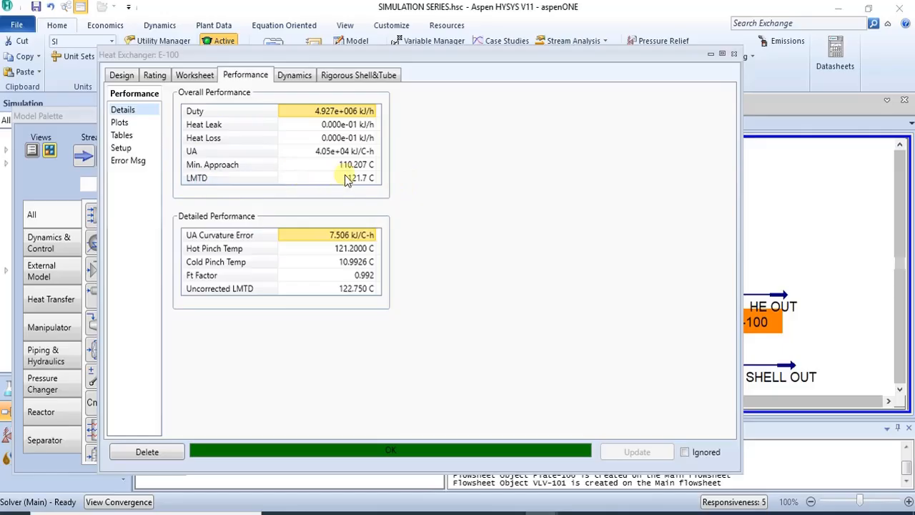
{"action": "mouse_move", "coordinate": [364, 184]}
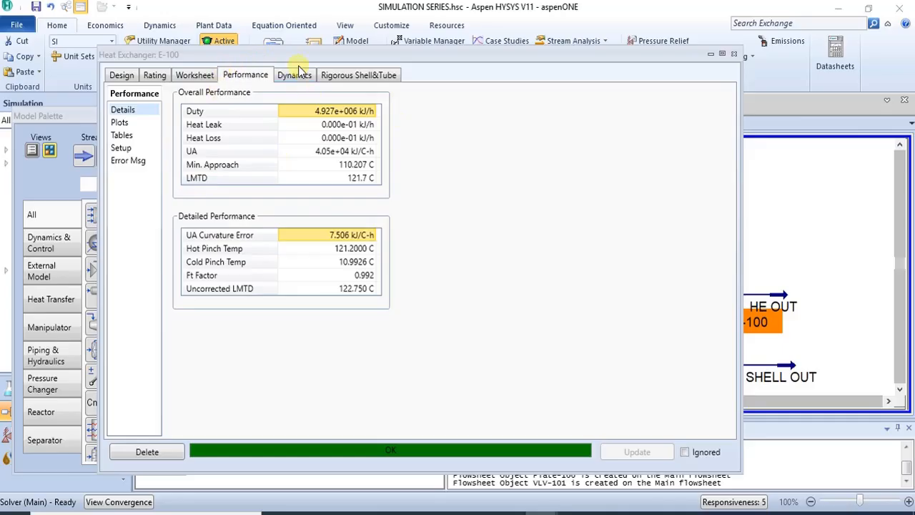
{"action": "left_click", "coordinate": [188, 76]}
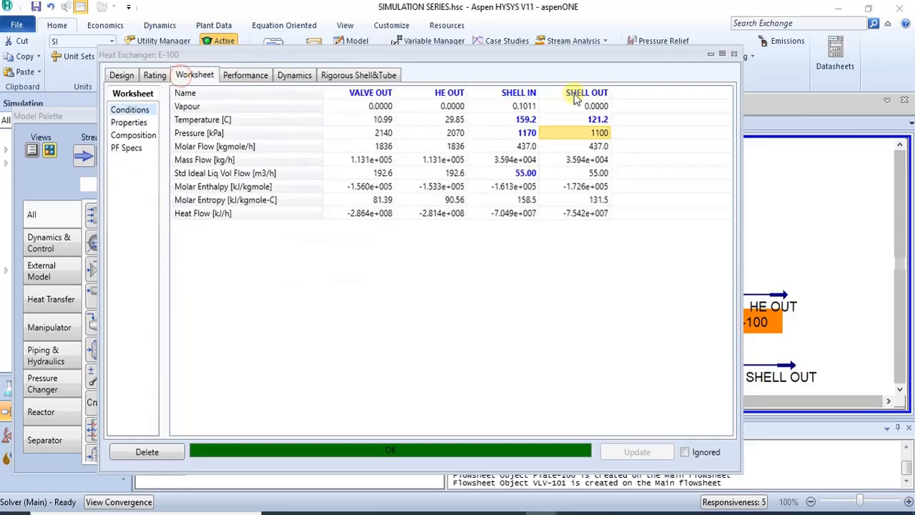
{"action": "left_click", "coordinate": [120, 75]}
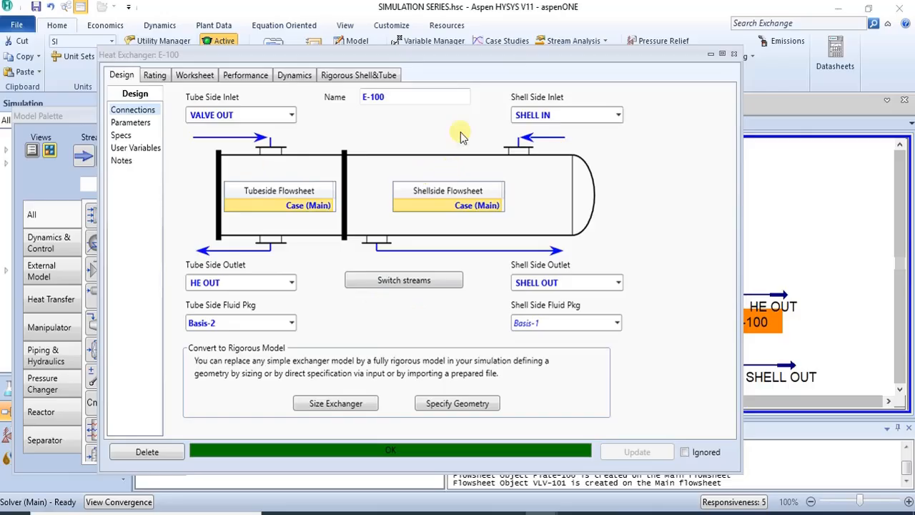
{"action": "left_click", "coordinate": [120, 135]}
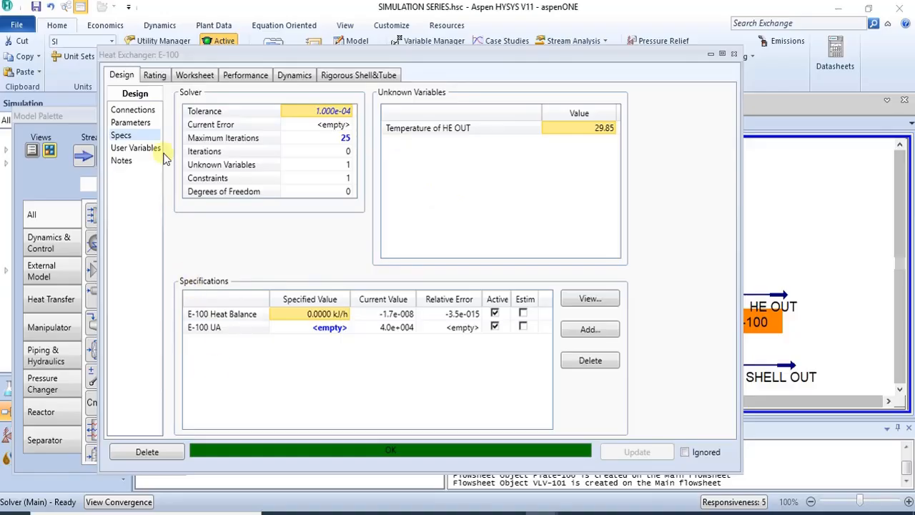
{"action": "left_click", "coordinate": [191, 76]}
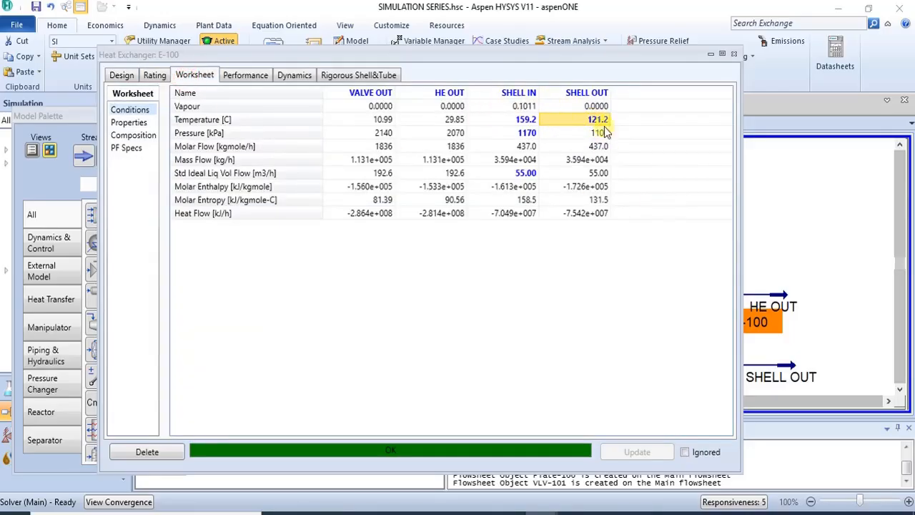
Step: Add a new exchanger specification to E-100 with type LMTD and the Overall pass
{"action": "left_click", "coordinate": [120, 76]}
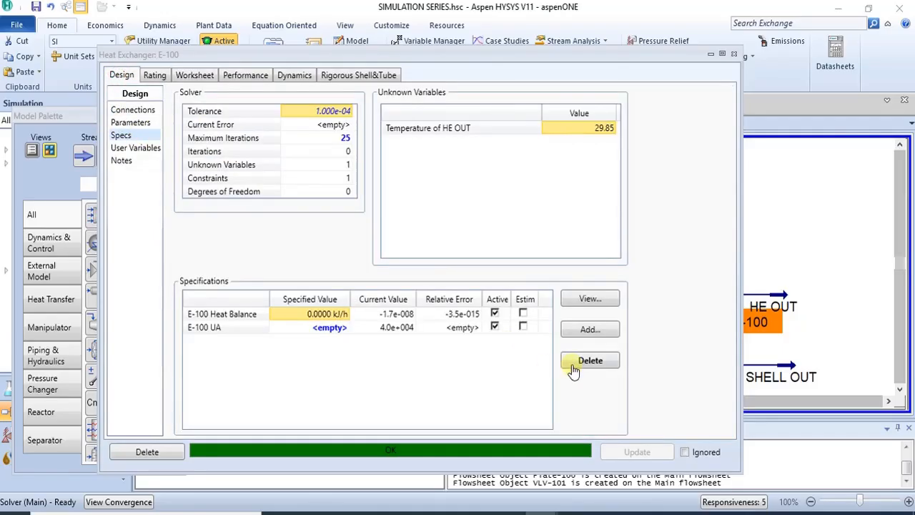
{"action": "left_click", "coordinate": [589, 330]}
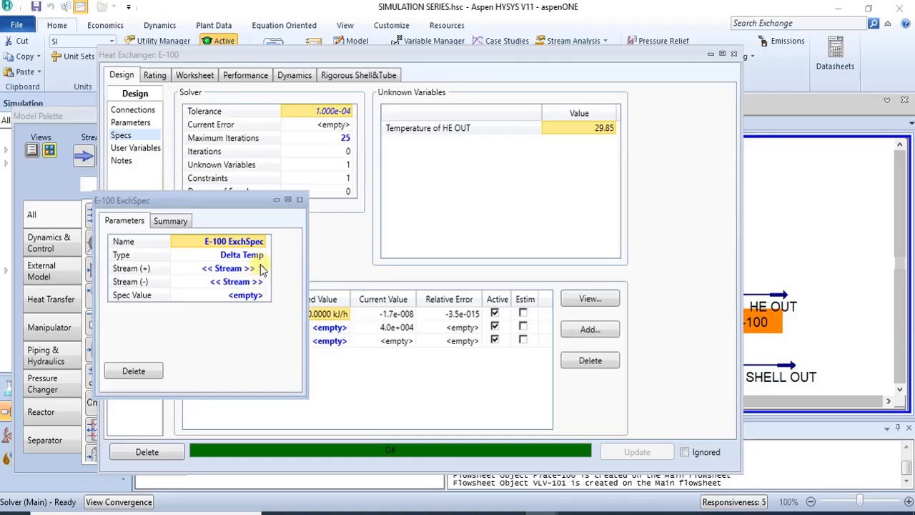
{"action": "left_click", "coordinate": [261, 256]}
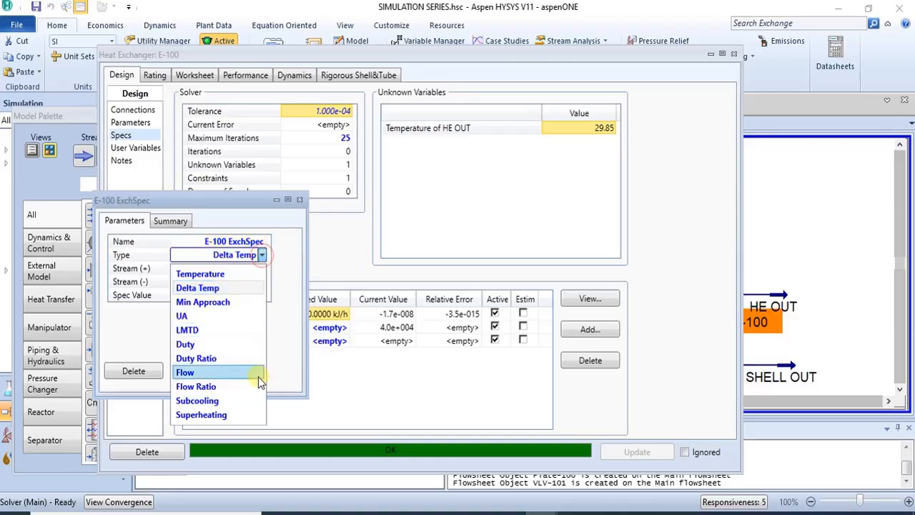
{"action": "left_click", "coordinate": [246, 329]}
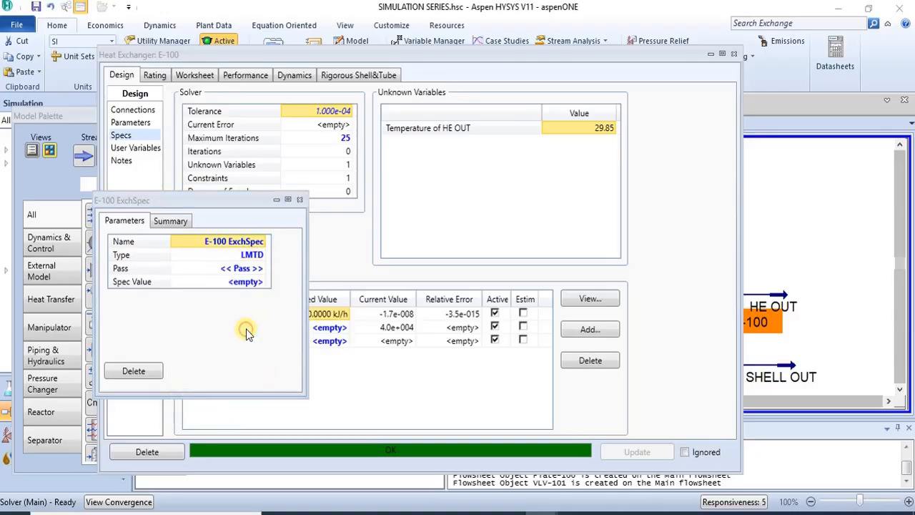
{"action": "left_click", "coordinate": [262, 268]}
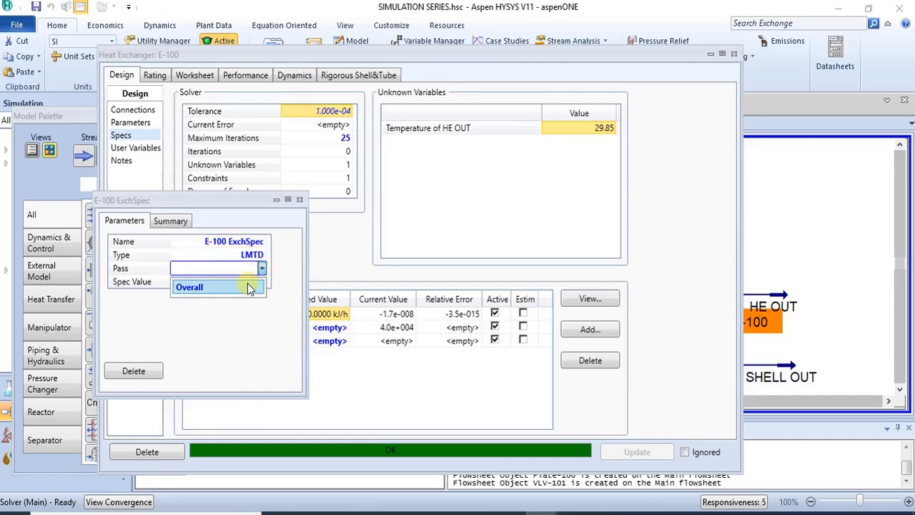
{"action": "left_click", "coordinate": [245, 286]}
Step: Set the value of the LMTD specification to 118 °C and close its window
{"action": "left_click", "coordinate": [247, 283]}
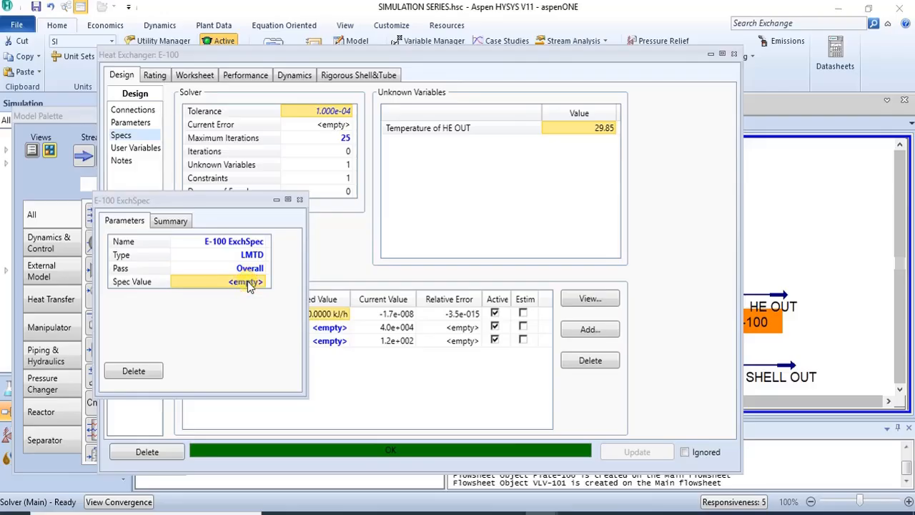
{"action": "type", "text": "11"}
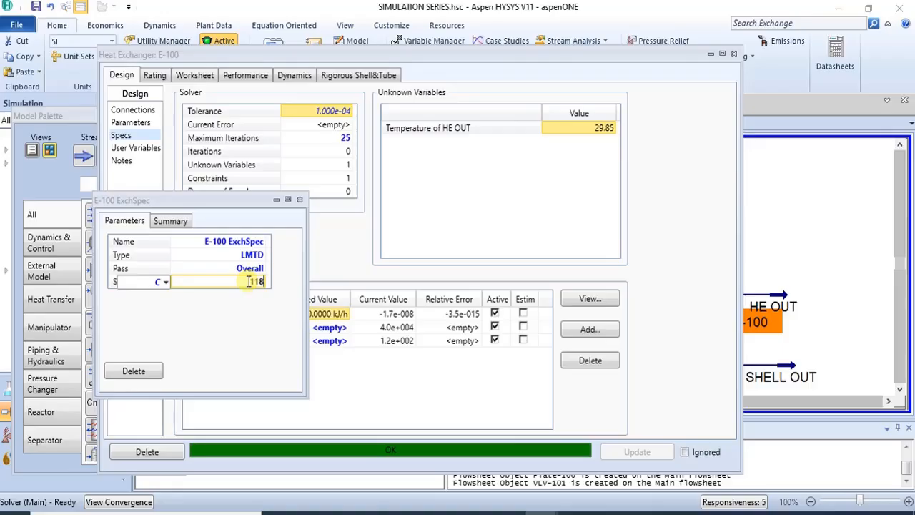
{"action": "type", "text": "8"}
{"action": "key", "text": "Return"}
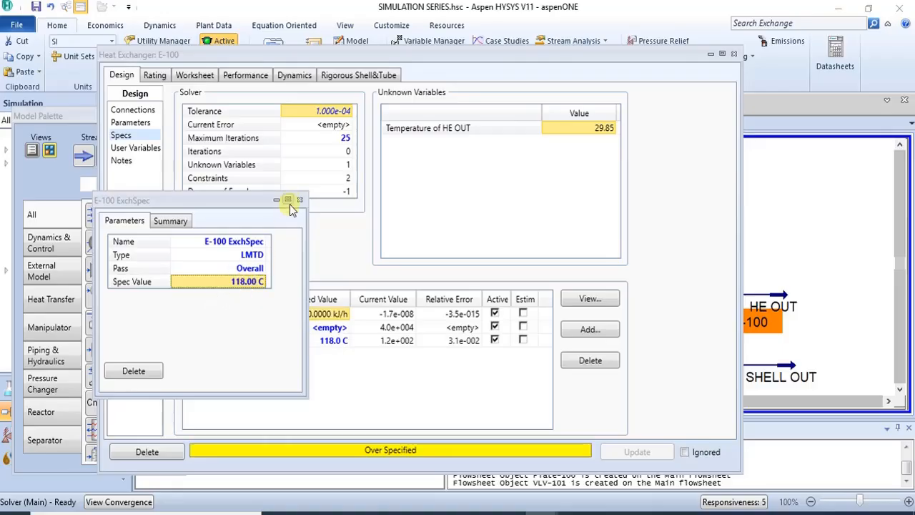
{"action": "left_click", "coordinate": [299, 200]}
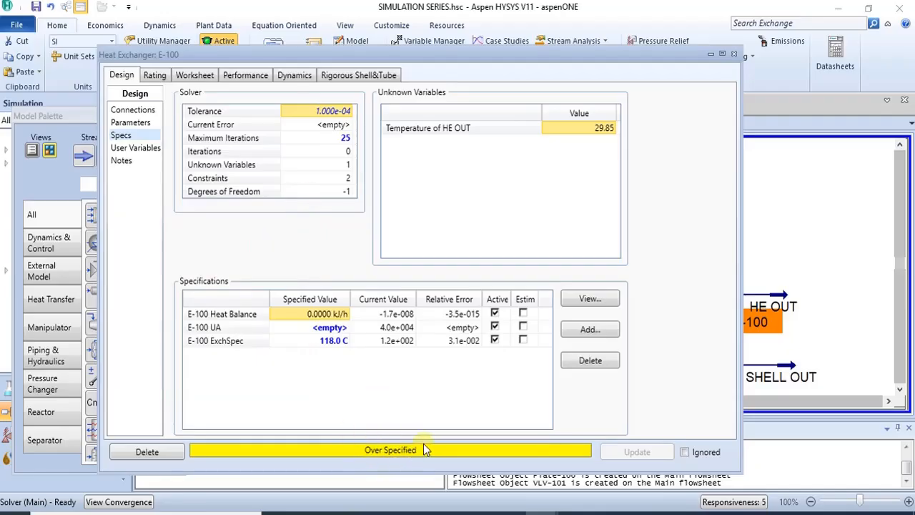
Step: Clear the specified SHELL OUT temperature in E-100's worksheet
{"action": "left_click", "coordinate": [203, 74]}
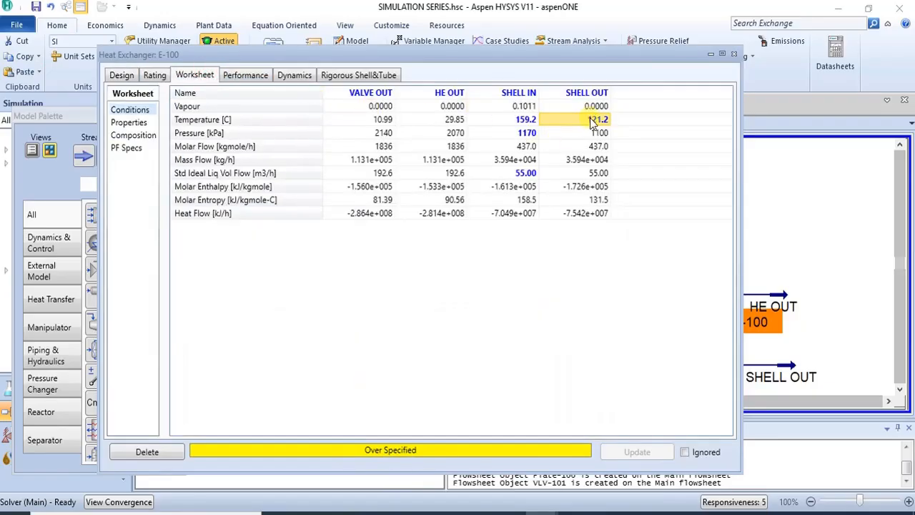
{"action": "key", "text": "BackSpace"}
{"action": "key", "text": "Return"}
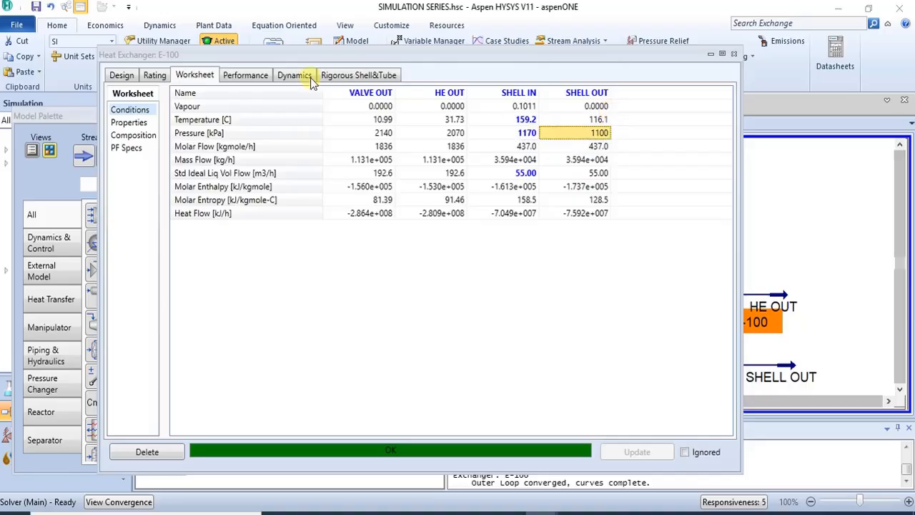
Step: Review E-100's recalculated duty and LMTD, its solver specifications and the outlet stream temperatures
{"action": "left_click", "coordinate": [239, 77]}
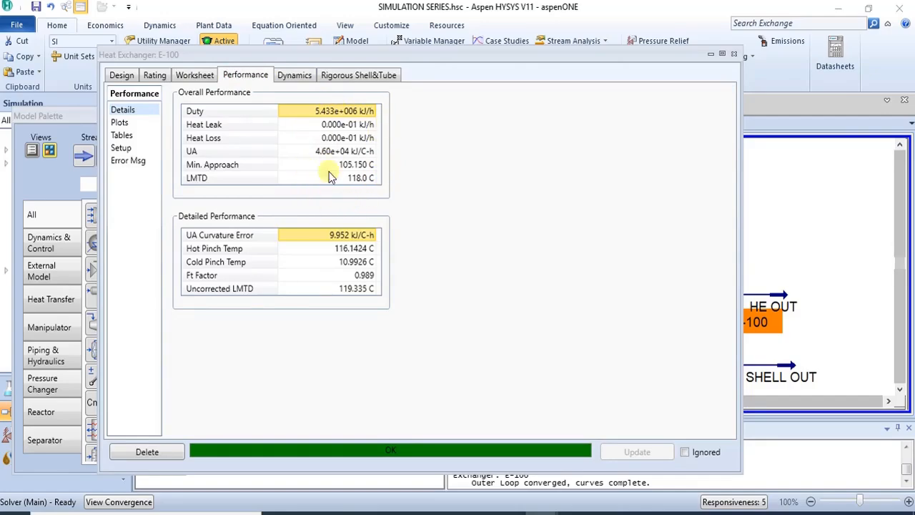
{"action": "mouse_move", "coordinate": [373, 179]}
{"action": "left_click", "coordinate": [133, 75]}
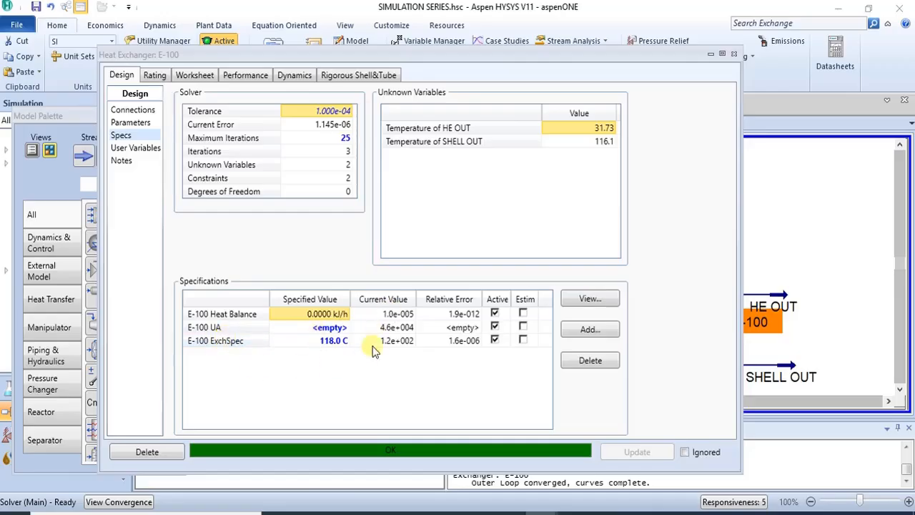
{"action": "left_click", "coordinate": [195, 76]}
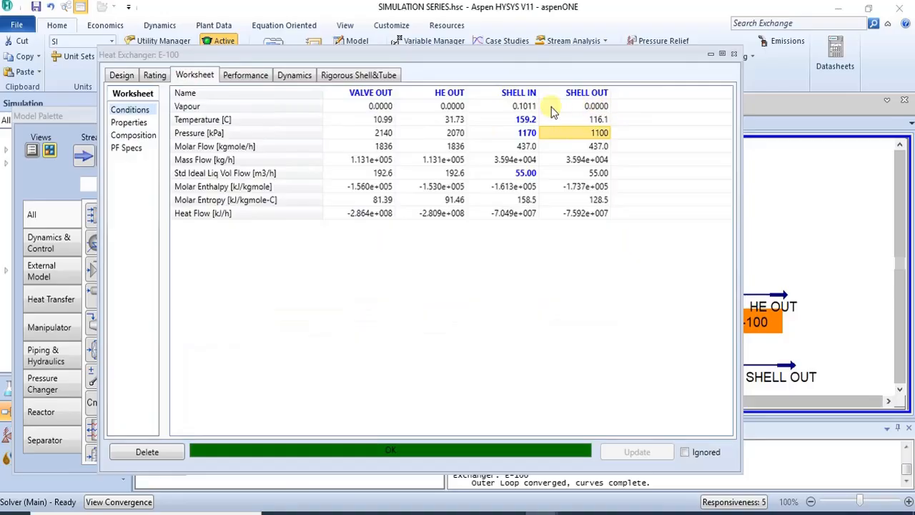
{"action": "left_click", "coordinate": [122, 75]}
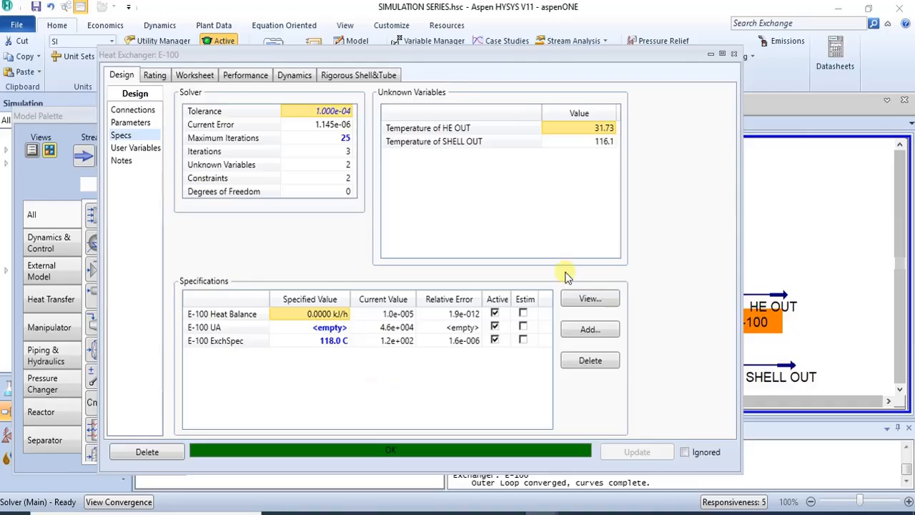
Step: Reopen E-100 from the flowsheet and convert it to a rigorous exchanger with the Size Interactively option
{"action": "left_click", "coordinate": [732, 56]}
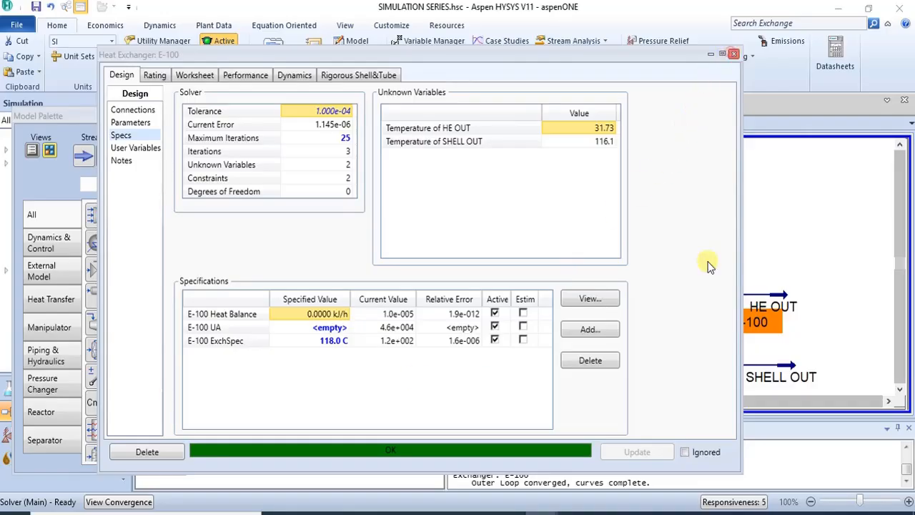
{"action": "left_click", "coordinate": [727, 208]}
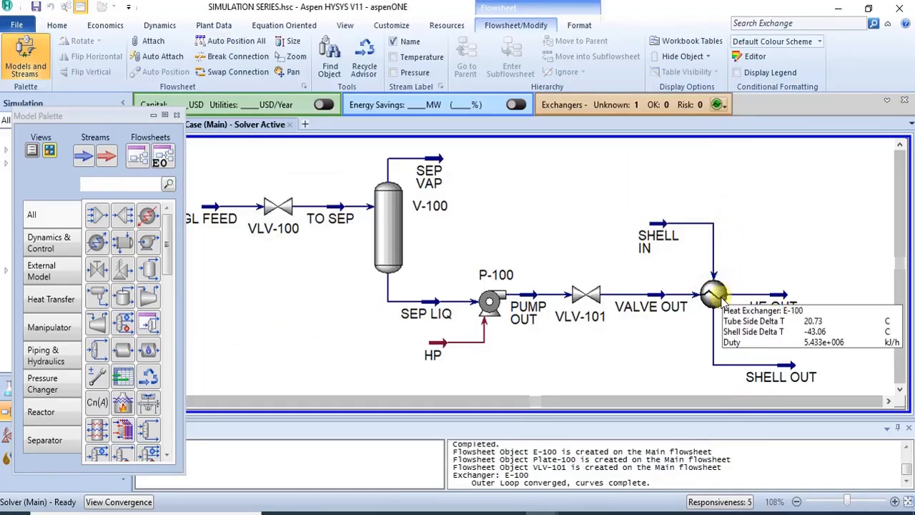
{"action": "double_click", "coordinate": [719, 294]}
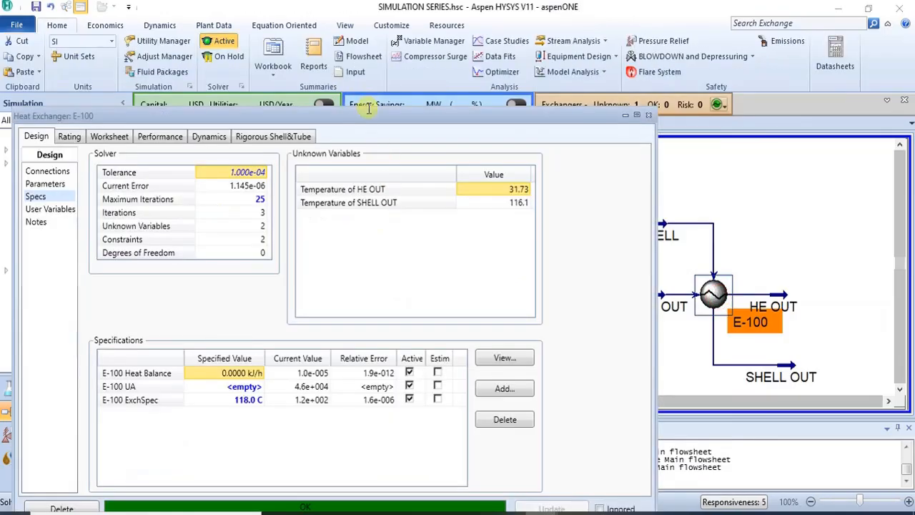
{"action": "left_click_drag", "start_coordinate": [366, 113], "coordinate": [472, 35]}
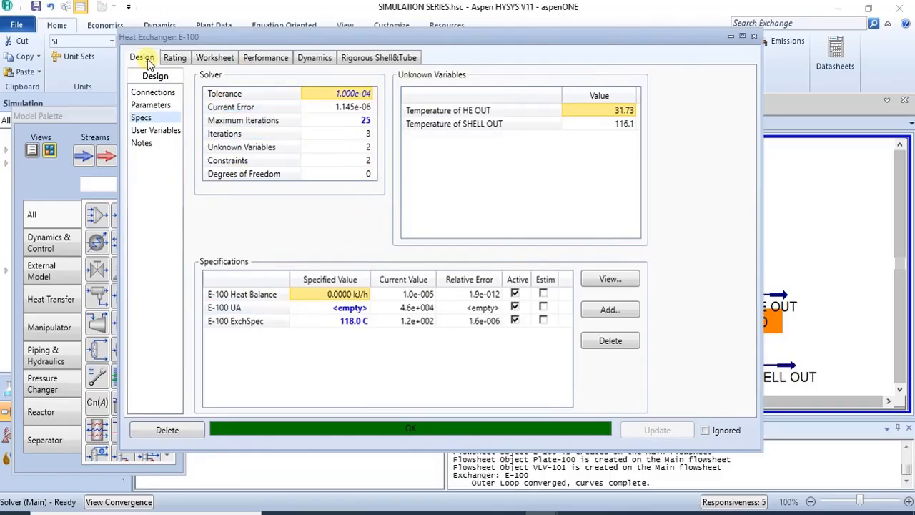
{"action": "left_click", "coordinate": [150, 107]}
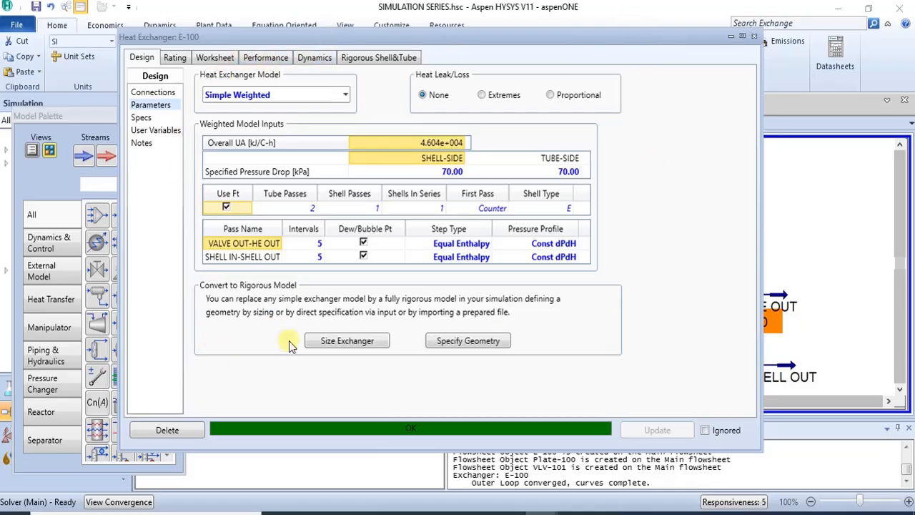
{"action": "left_click", "coordinate": [346, 343]}
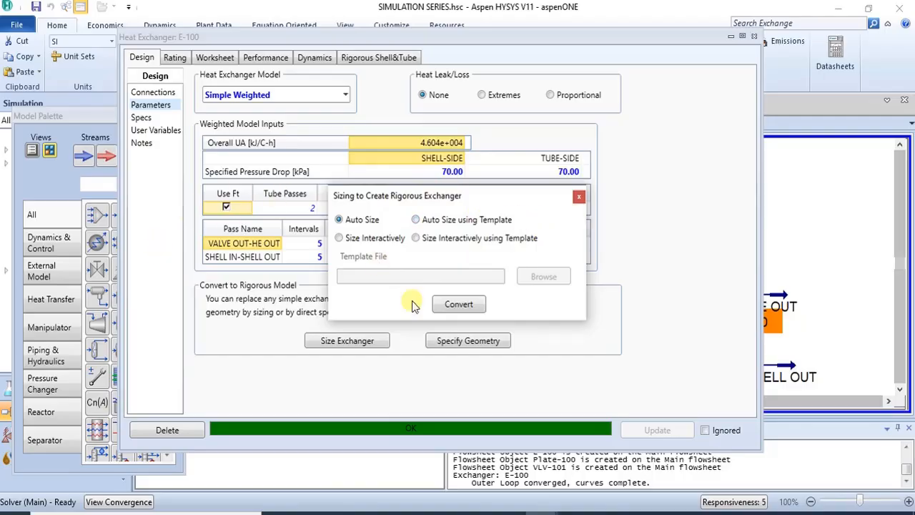
{"action": "left_click", "coordinate": [339, 238]}
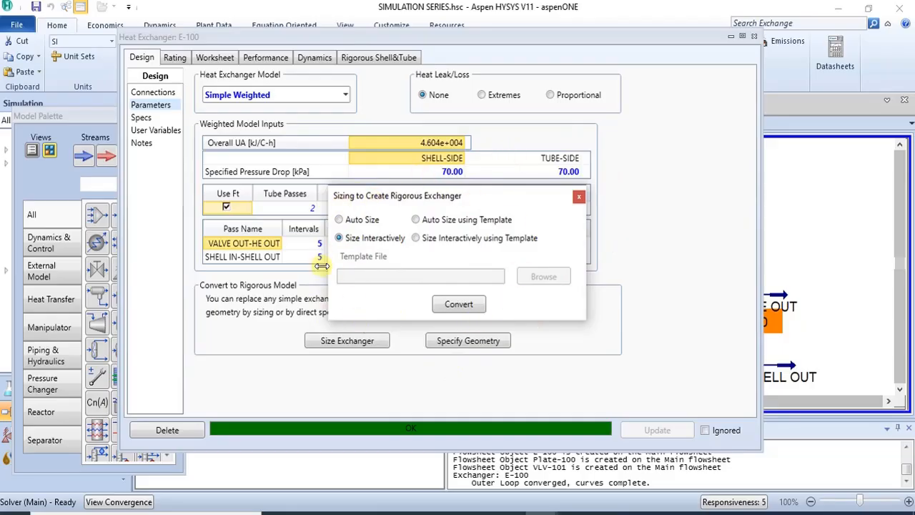
{"action": "left_click", "coordinate": [457, 306]}
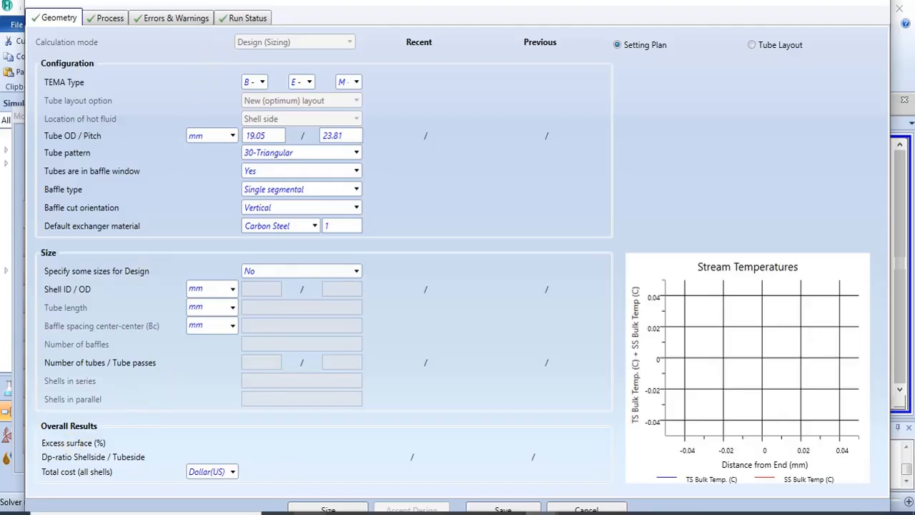
Step: Look up the TEMA type, tube pattern, baffle and fouling resistance data in HEAT EXCHANGER.pdf, and return to the EDR Sizing Console
{"action": "left_click", "coordinate": [343, 512]}
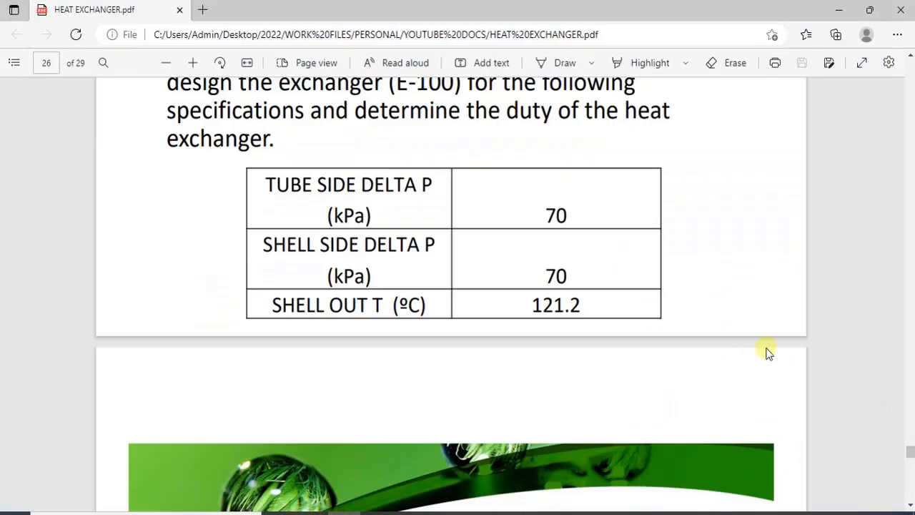
{"action": "scroll", "coordinate": [908, 506], "scroll_direction": "down", "scroll_amount": 13}
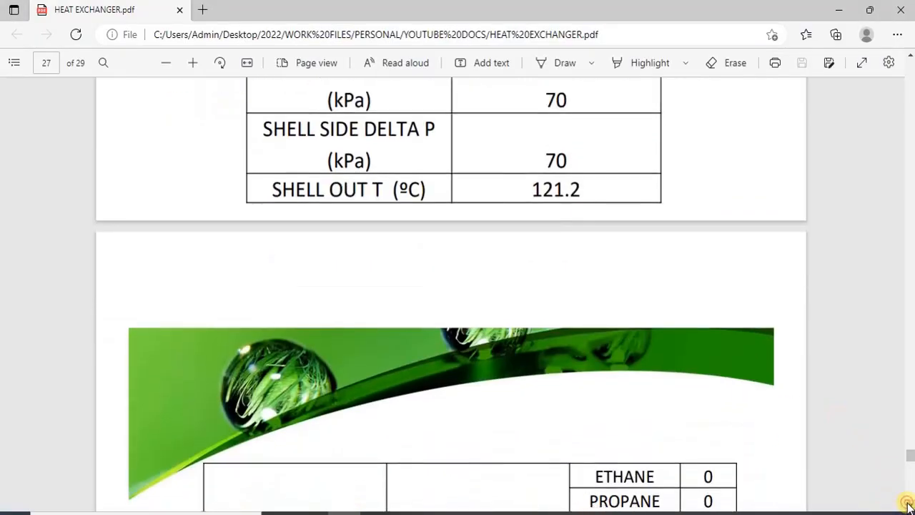
{"action": "scroll", "coordinate": [908, 506], "scroll_direction": "down", "scroll_amount": 3}
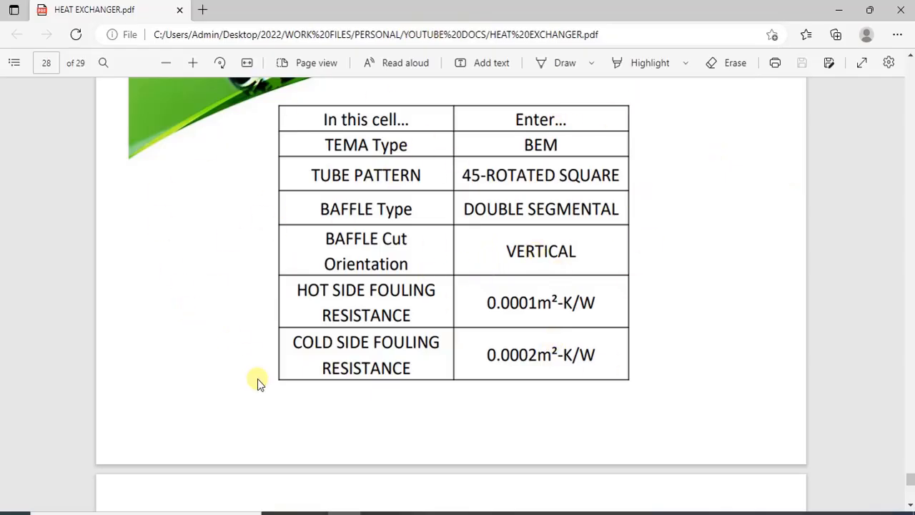
{"action": "left_click", "coordinate": [541, 513]}
{"action": "left_click", "coordinate": [611, 471]}
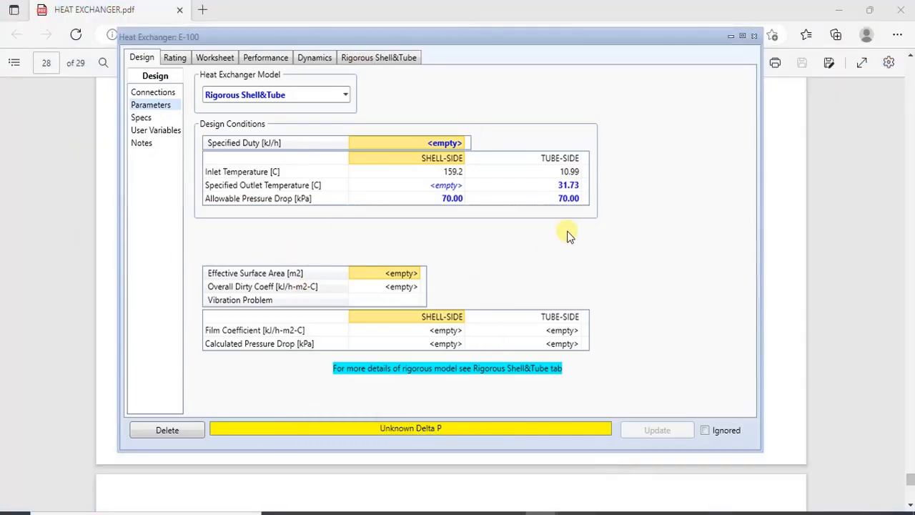
{"action": "mouse_move", "coordinate": [556, 504]}
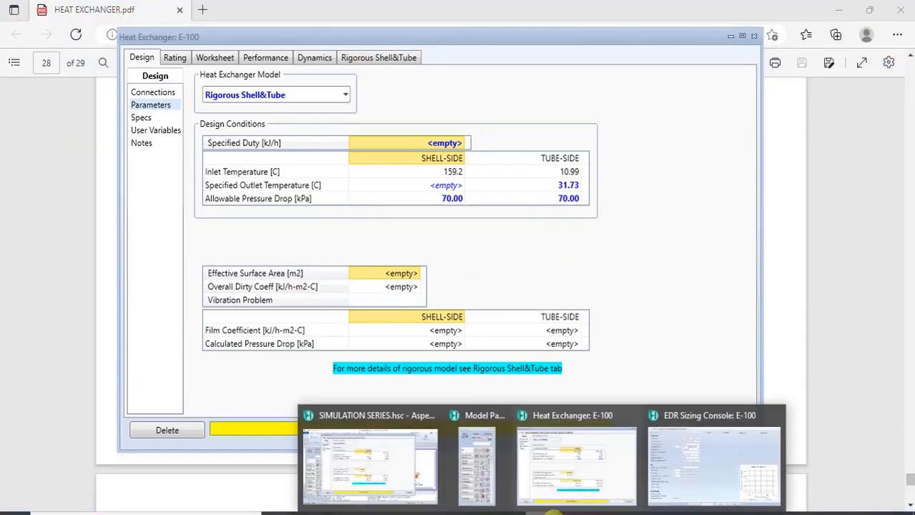
{"action": "left_click", "coordinate": [735, 458]}
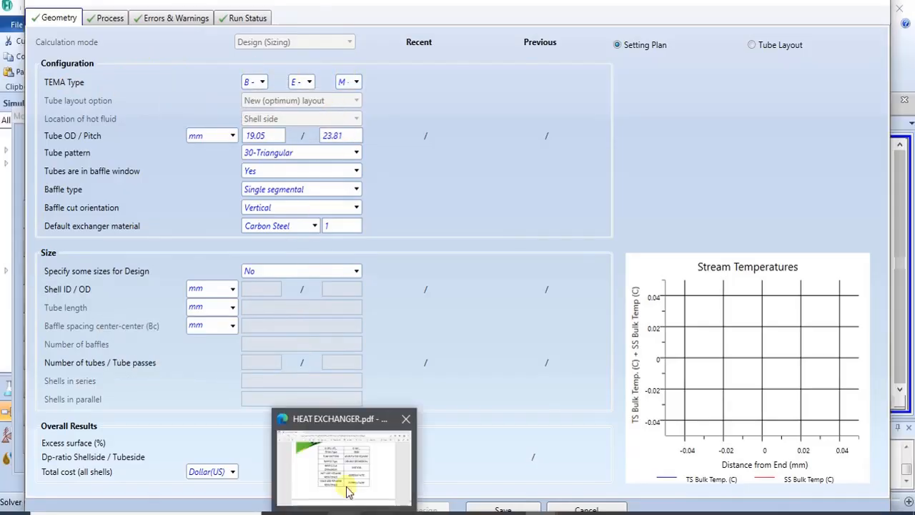
Step: Set the tube pattern to 45-Rotated Sqr. and the baffle type to Double segmental in the exchanger geometry, following the PDF table
{"action": "left_click", "coordinate": [349, 486]}
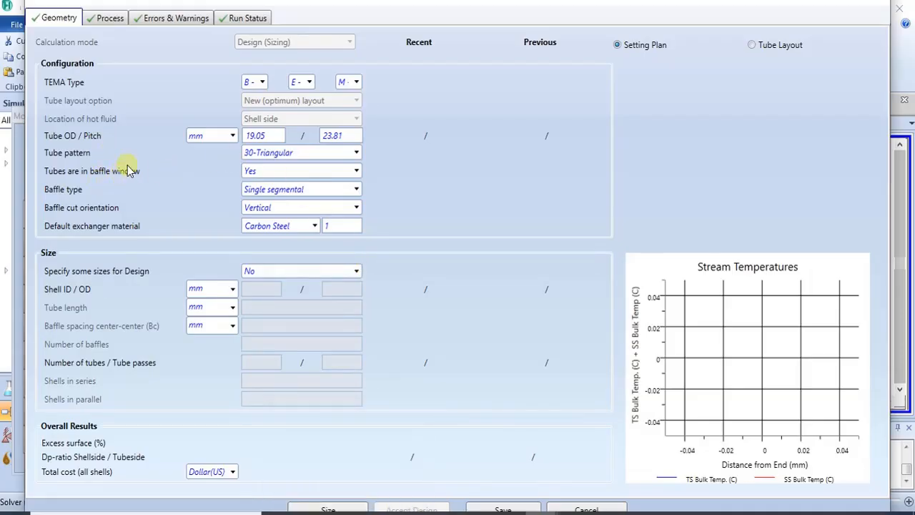
{"action": "left_click", "coordinate": [353, 152]}
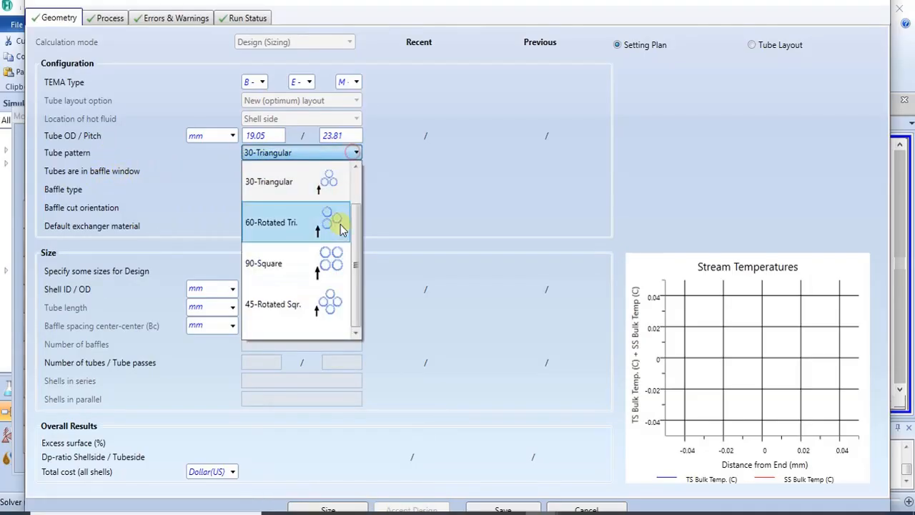
{"action": "left_click", "coordinate": [319, 309]}
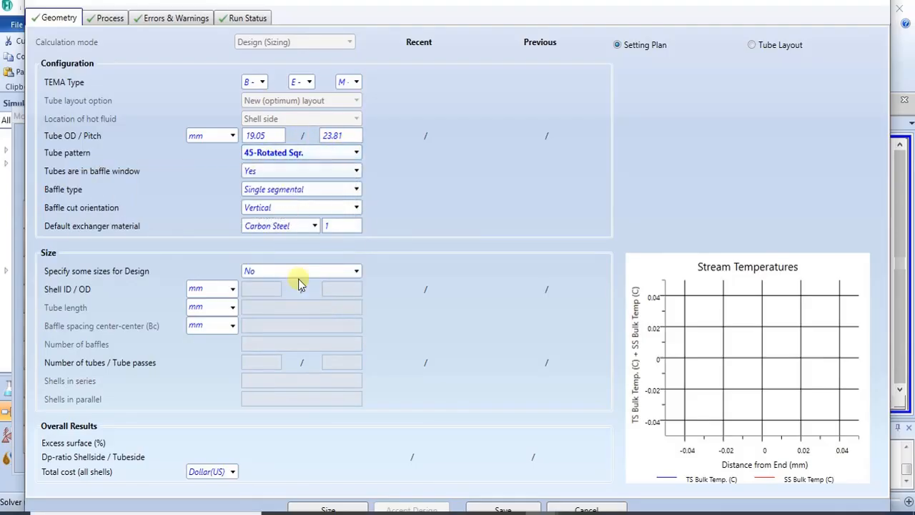
{"action": "mouse_move", "coordinate": [355, 472]}
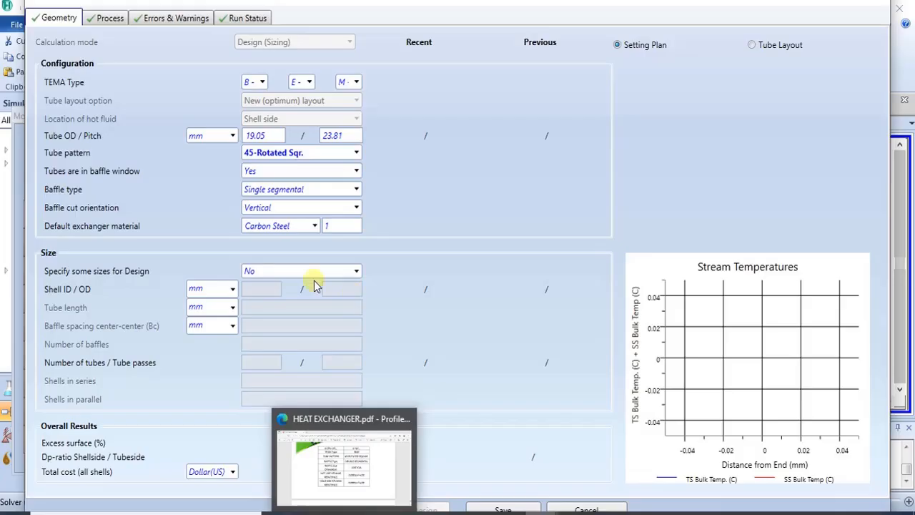
{"action": "left_click", "coordinate": [353, 189]}
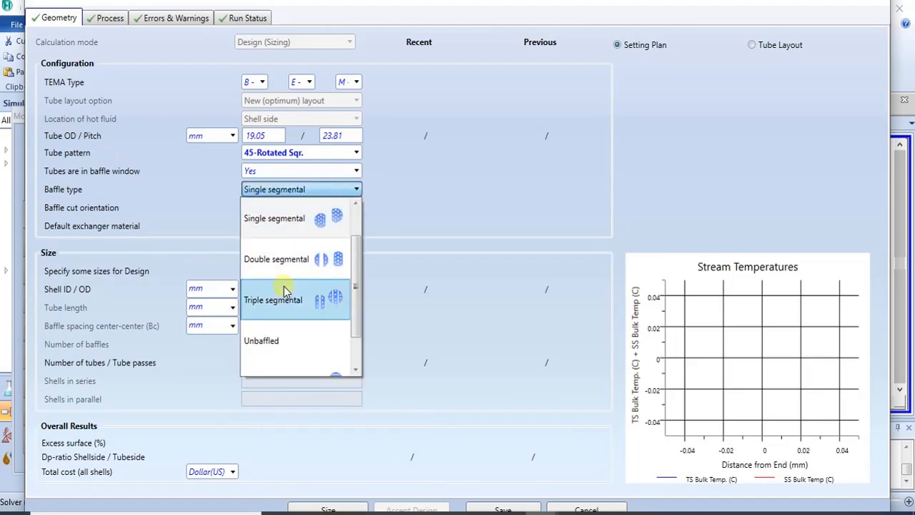
{"action": "left_click", "coordinate": [290, 260]}
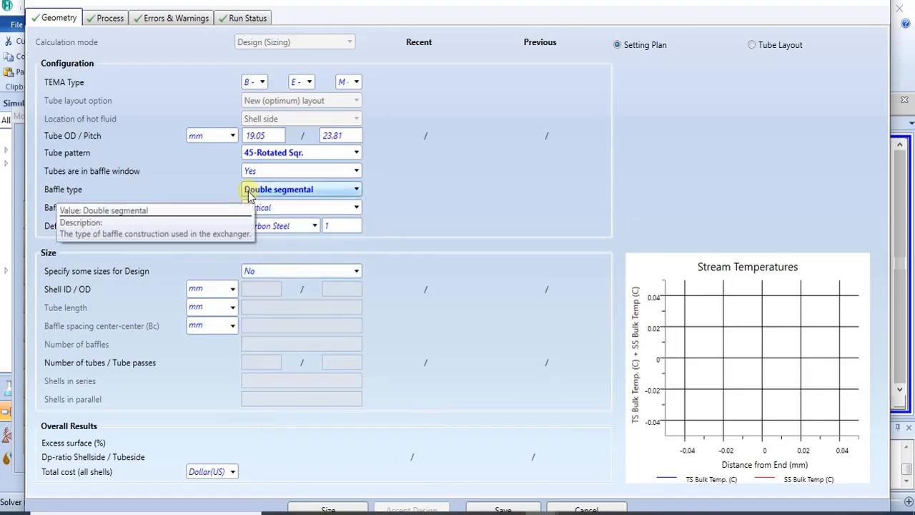
Step: Set the fouling resistance to 0.0001 m²-K/W on the hot side and 0.0002 m²-K/W on the cold side
{"action": "mouse_move", "coordinate": [357, 509]}
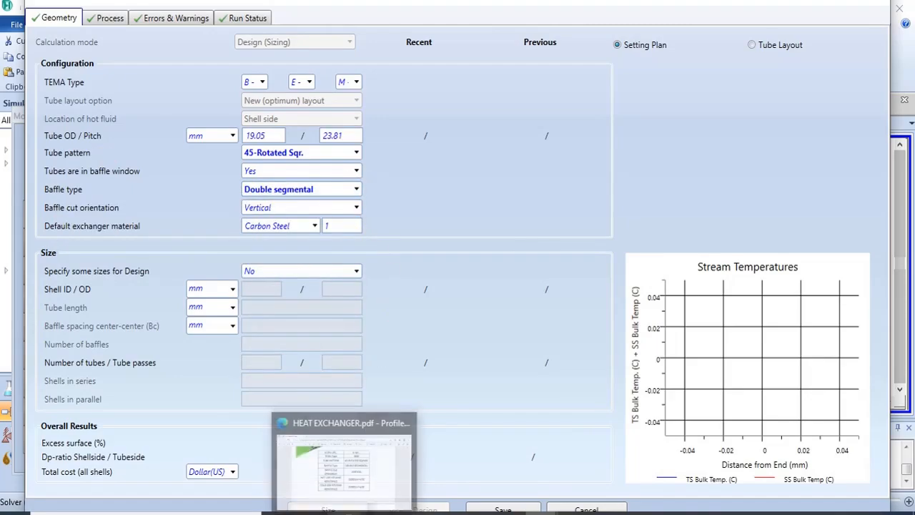
{"action": "mouse_move", "coordinate": [347, 488]}
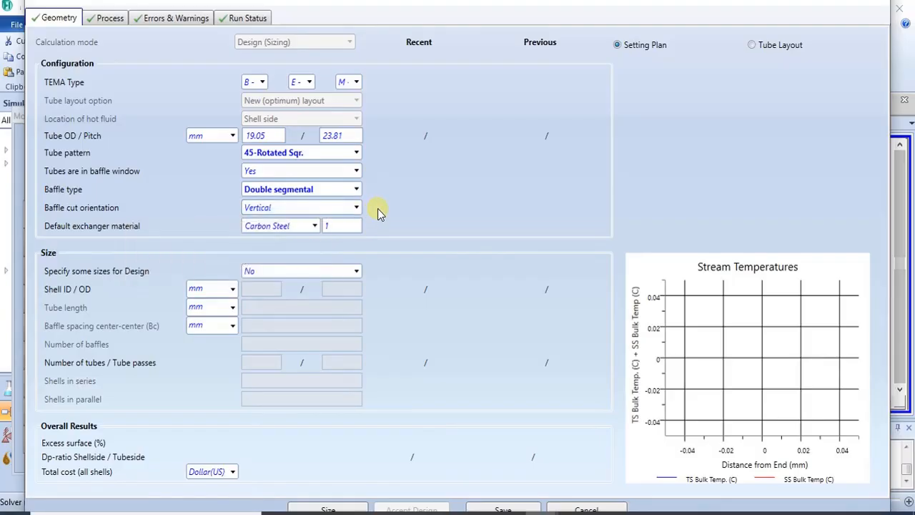
{"action": "mouse_move", "coordinate": [360, 509]}
{"action": "mouse_move", "coordinate": [366, 462]}
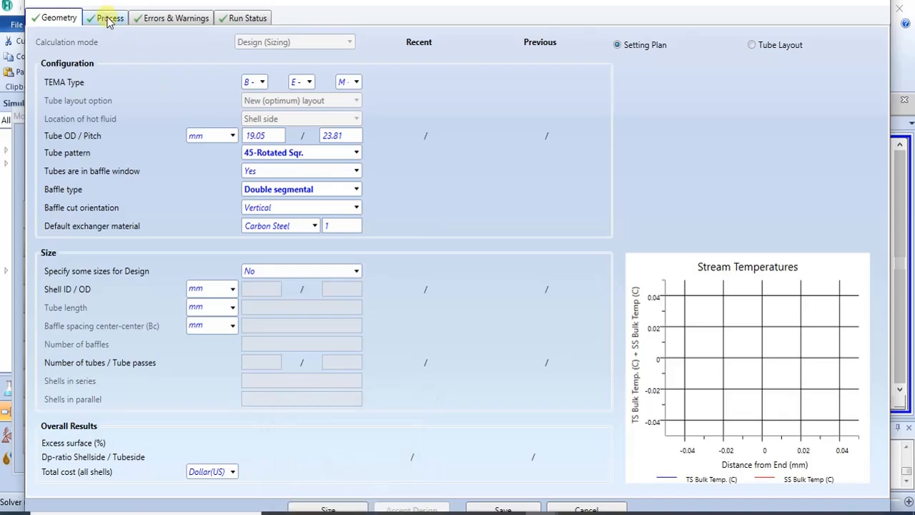
{"action": "left_click", "coordinate": [108, 20]}
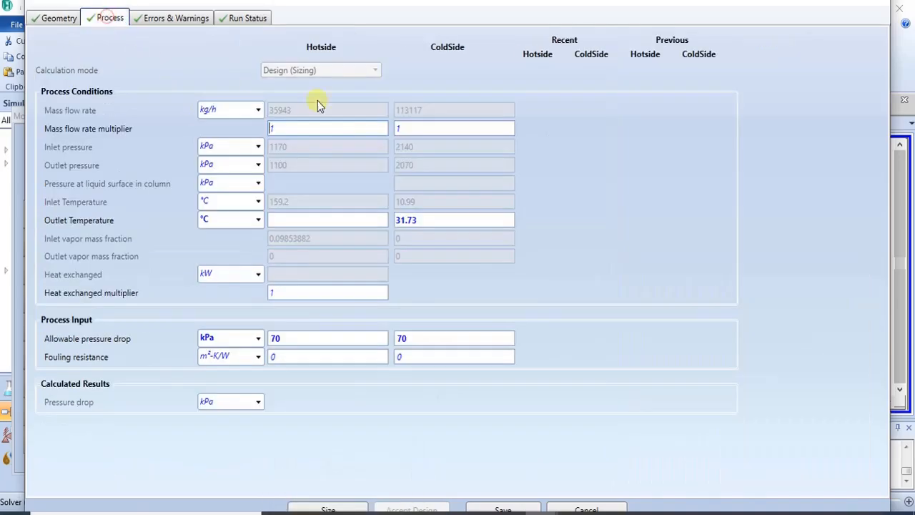
{"action": "left_click", "coordinate": [381, 355]}
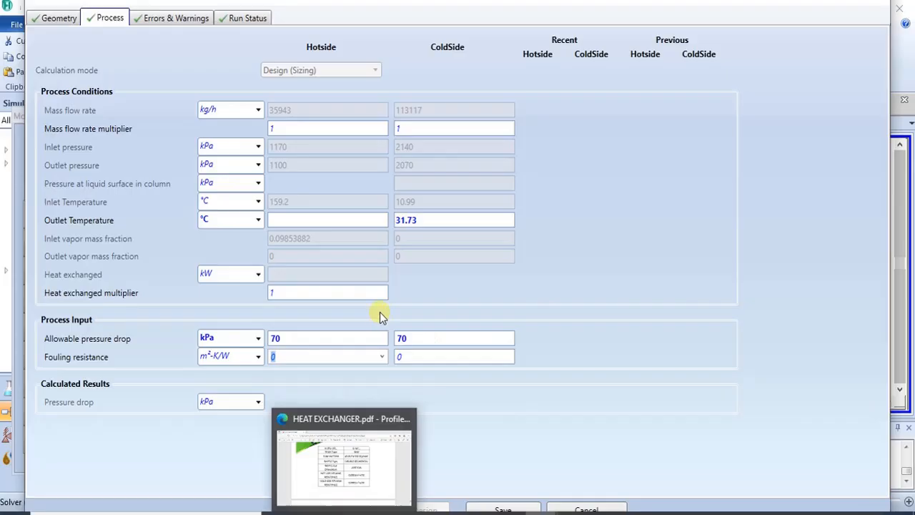
{"action": "left_click", "coordinate": [382, 357]}
{"action": "left_click", "coordinate": [379, 372]}
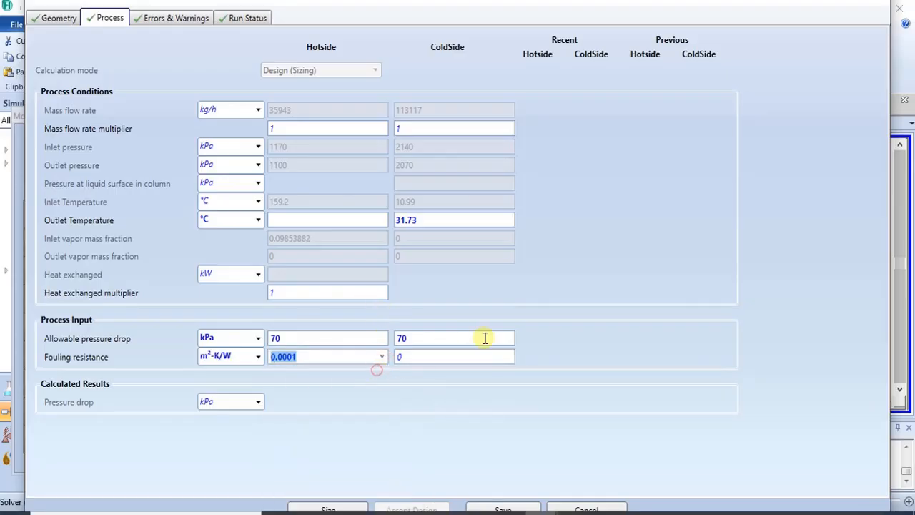
{"action": "left_click", "coordinate": [511, 356]}
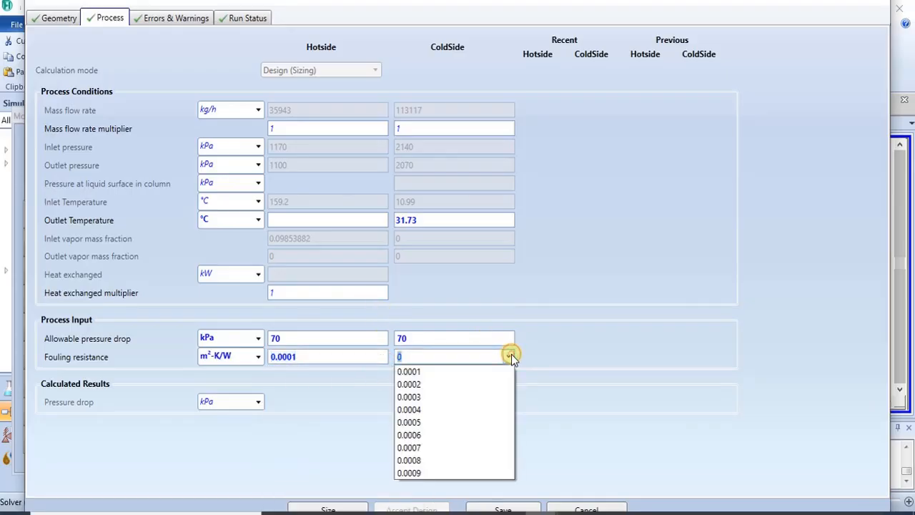
{"action": "left_click", "coordinate": [481, 380]}
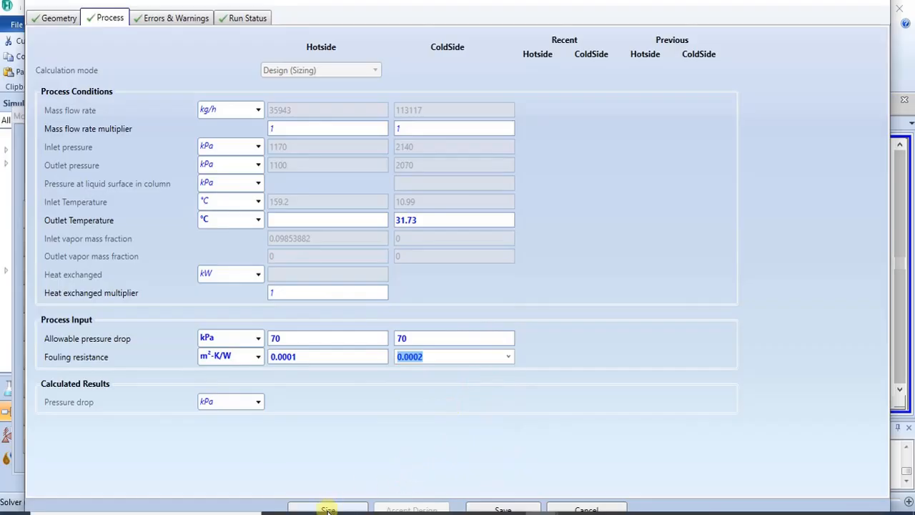
Step: Clear the cold side outlet temperature in the process conditions
{"action": "mouse_move", "coordinate": [328, 507]}
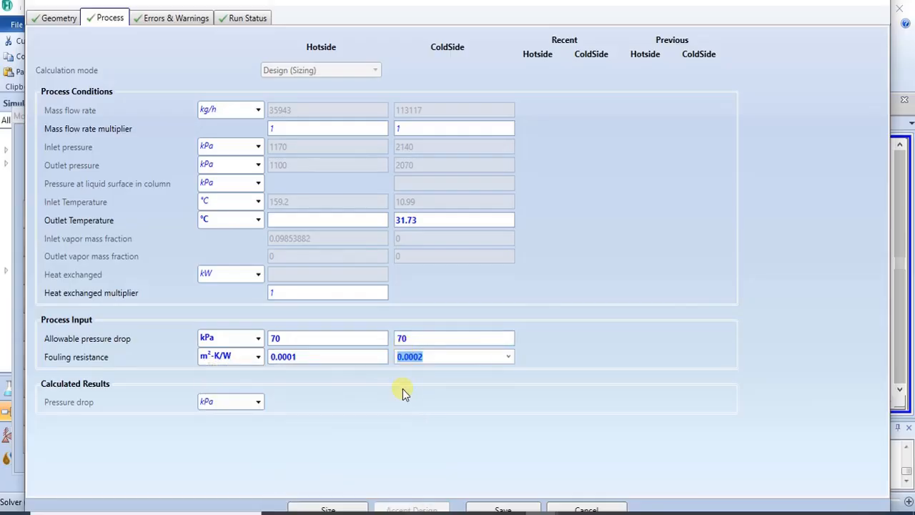
{"action": "left_click", "coordinate": [256, 220]}
{"action": "left_click", "coordinate": [257, 243]}
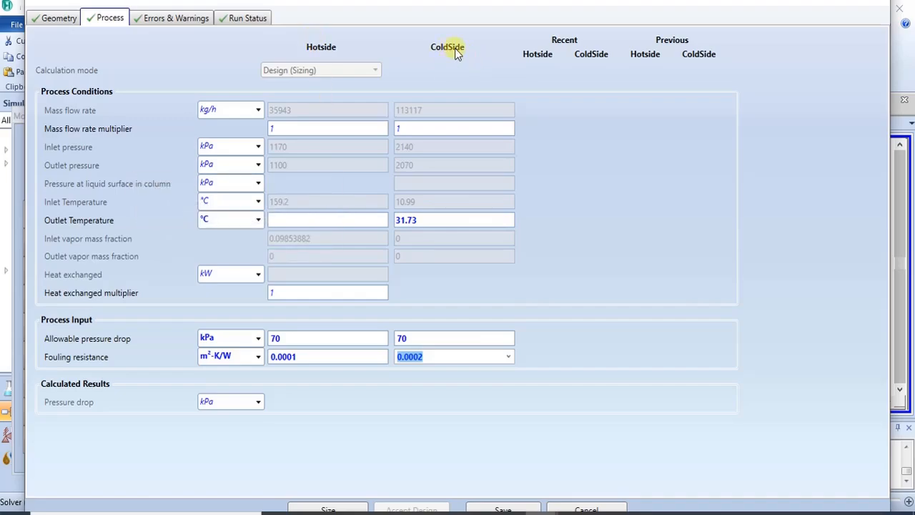
{"action": "mouse_move", "coordinate": [424, 221]}
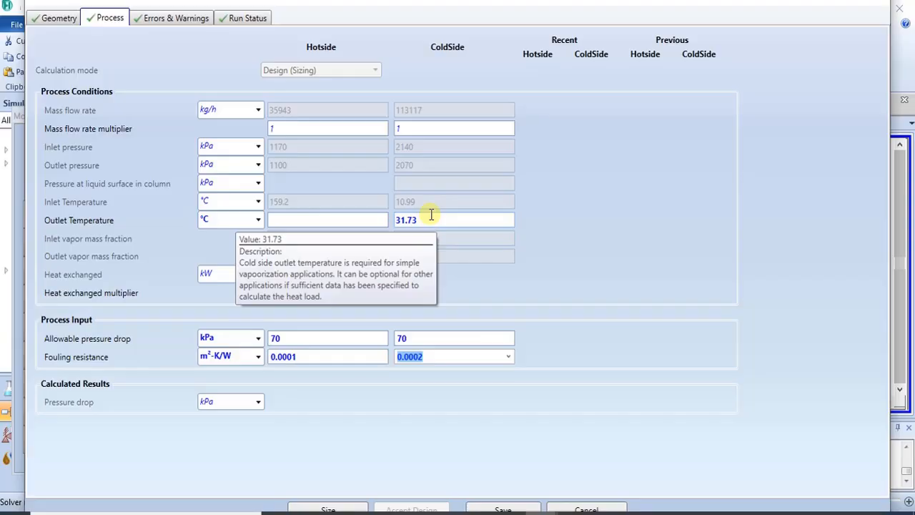
{"action": "left_click", "coordinate": [432, 219]}
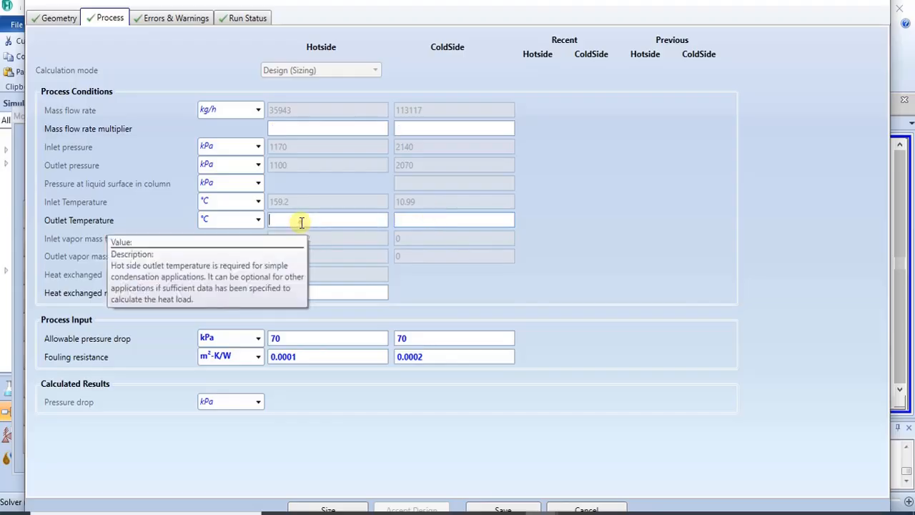
Step: Set the hot side outlet temperature to 116.1 °C in the process conditions, leaving the cold side outlet blank
{"action": "left_click", "coordinate": [301, 222]}
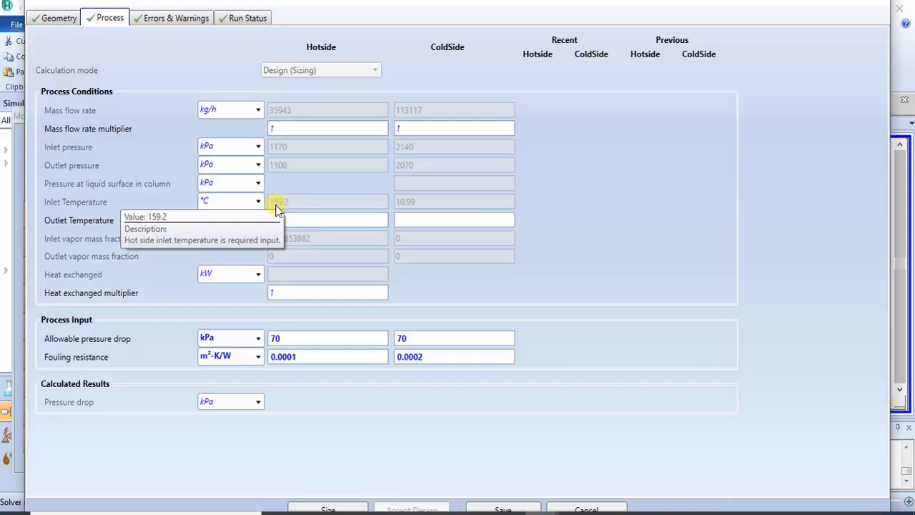
{"action": "left_click", "coordinate": [312, 221]}
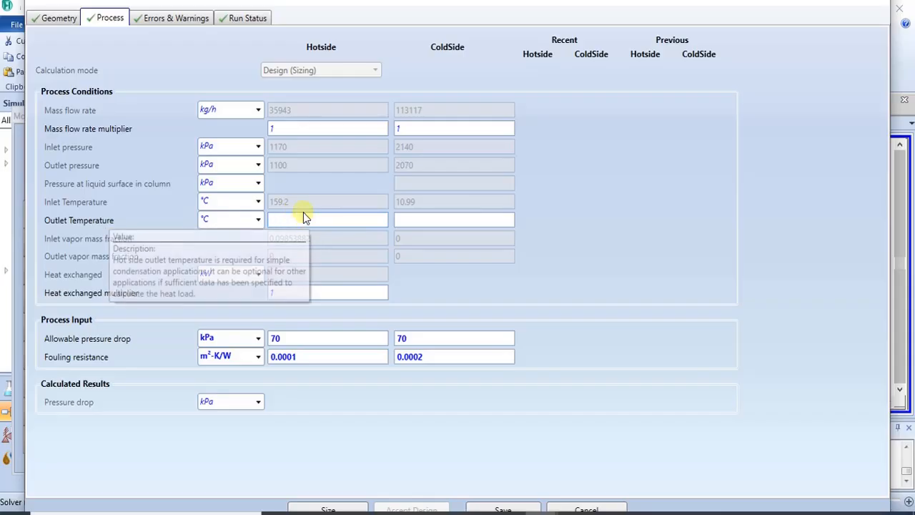
{"action": "type", "text": "11"}
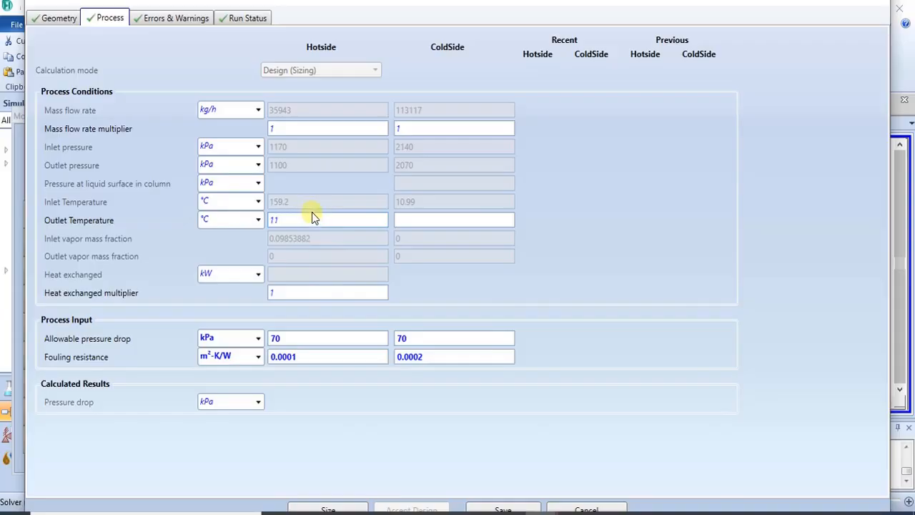
{"action": "type", "text": "6.1"}
{"action": "left_click", "coordinate": [412, 223]}
Step: Maximize the EDR Sizing Console and run the sizing calculation for E-100
{"action": "left_click_drag", "start_coordinate": [760, 9], "coordinate": [765, 35]}
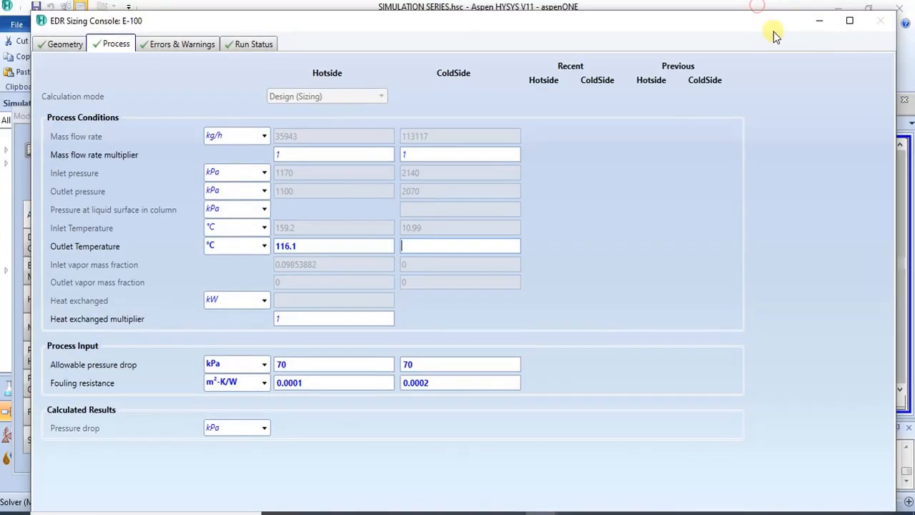
{"action": "left_click", "coordinate": [852, 21]}
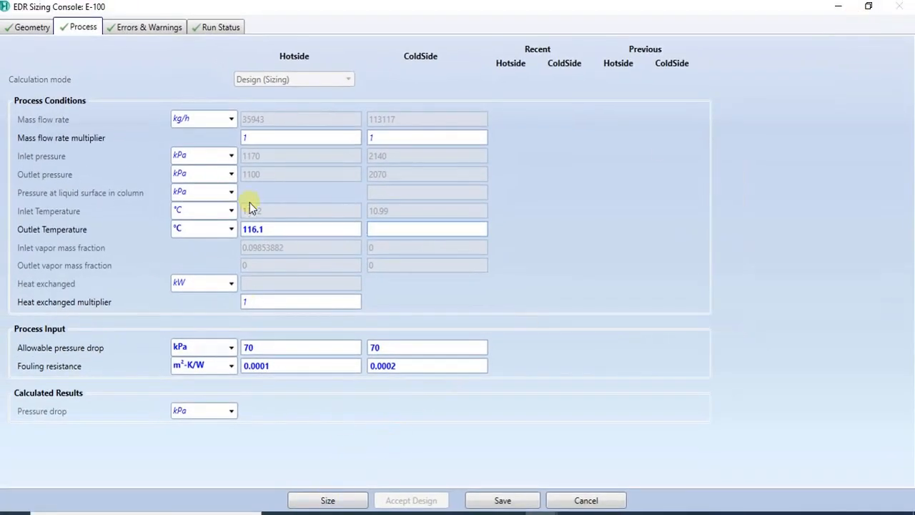
{"action": "left_click", "coordinate": [336, 500]}
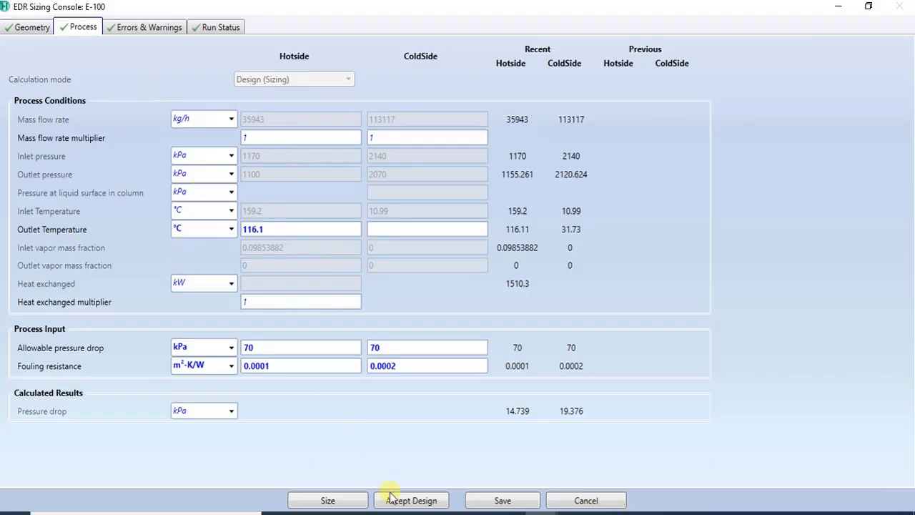
Step: Review the sized geometry, setting plan and tube layout, and accept the design
{"action": "left_click", "coordinate": [13, 30]}
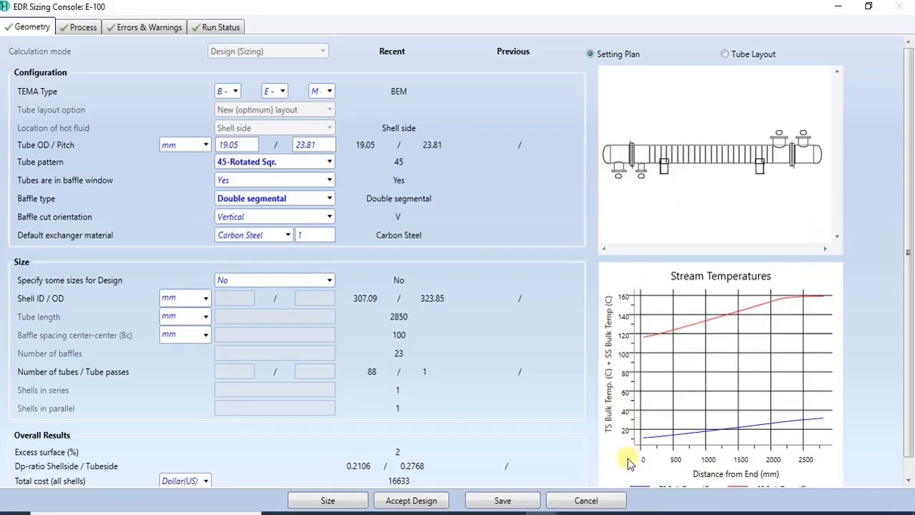
{"action": "left_click_drag", "start_coordinate": [909, 433], "coordinate": [909, 470]}
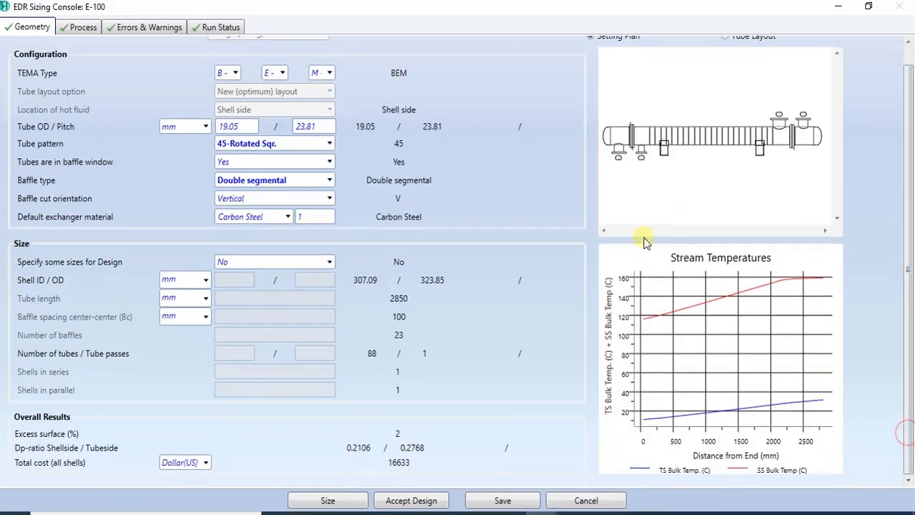
{"action": "scroll", "coordinate": [899, 164], "scroll_direction": "up", "scroll_amount": 1}
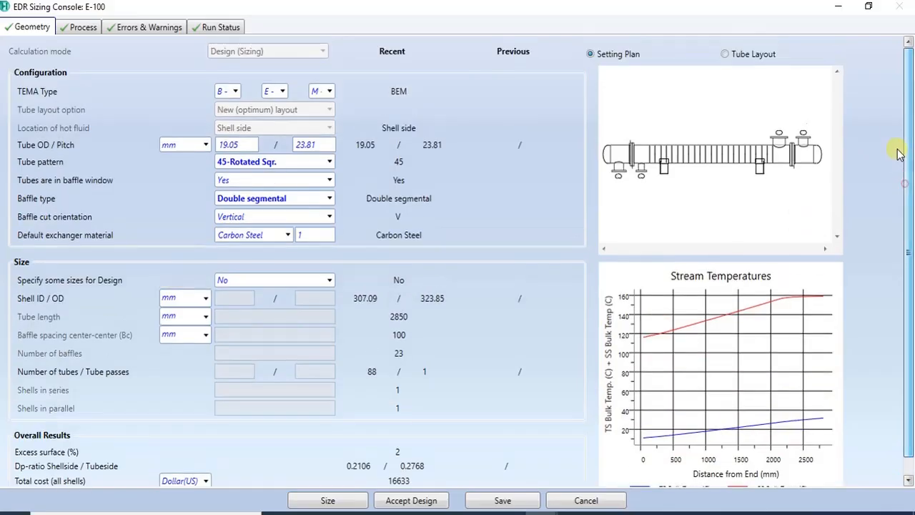
{"action": "left_click", "coordinate": [725, 55]}
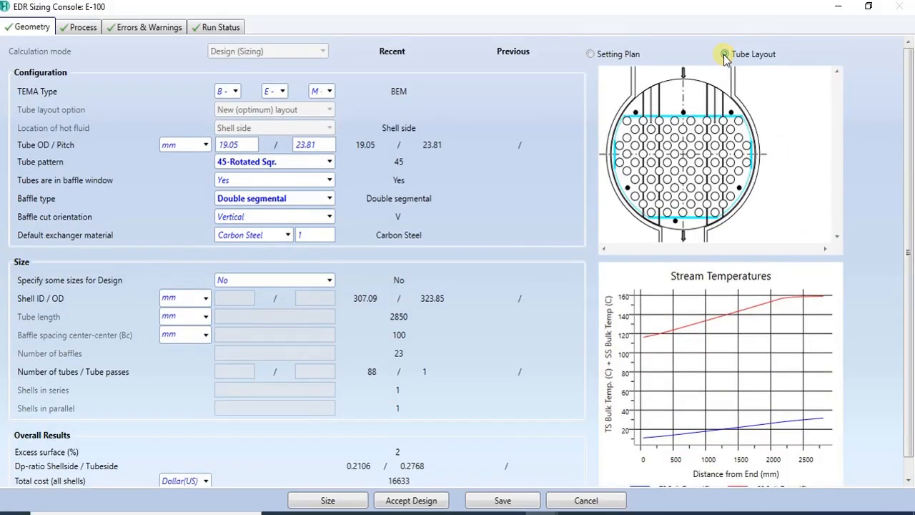
{"action": "left_click", "coordinate": [590, 54]}
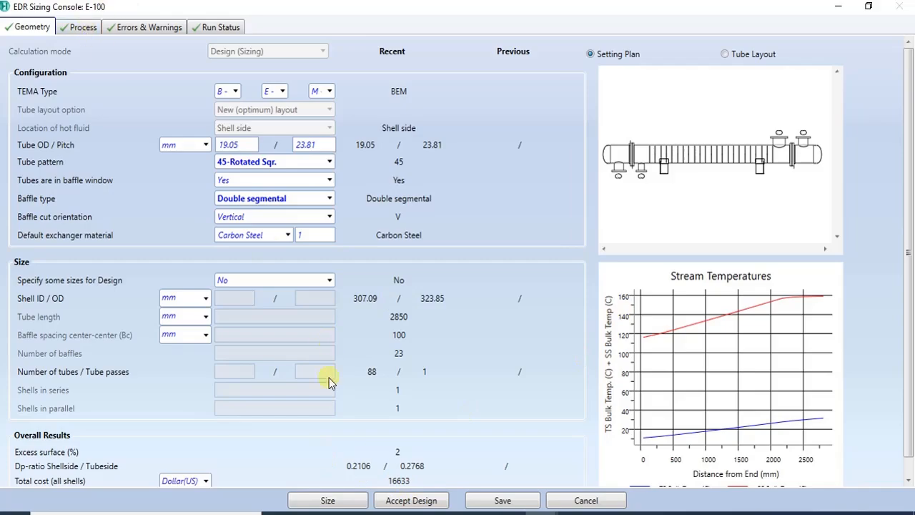
{"action": "left_click", "coordinate": [414, 498]}
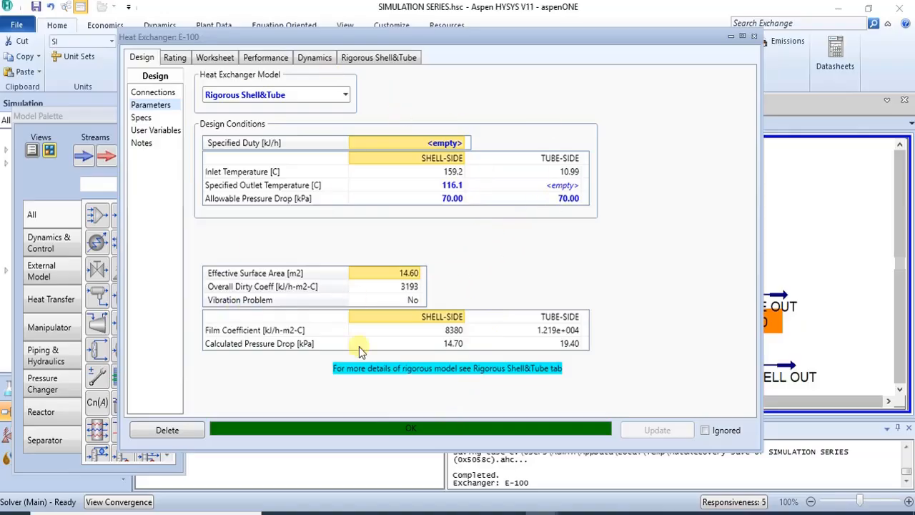
Step: Check E-100's overall performance, the SHELL OUT temperature in the worksheet, and the rigorous shell-and-tube application settings
{"action": "left_click", "coordinate": [259, 62]}
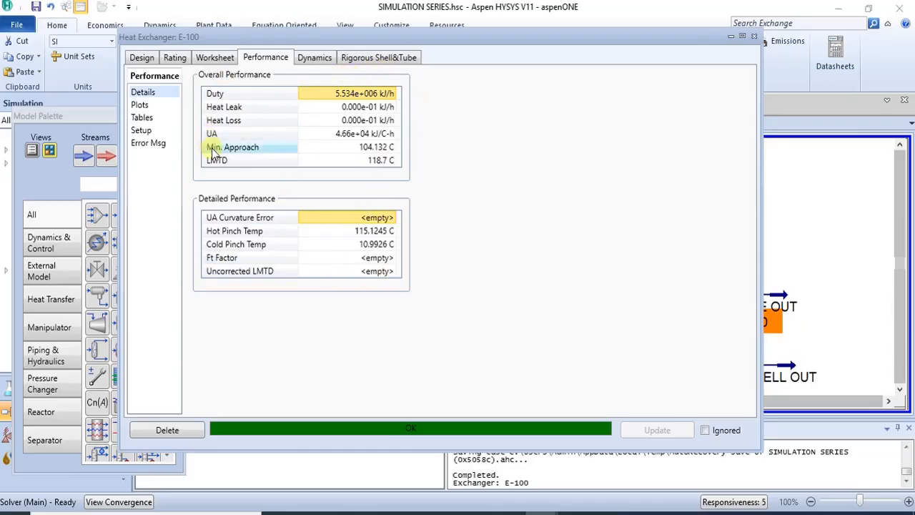
{"action": "left_click", "coordinate": [215, 58]}
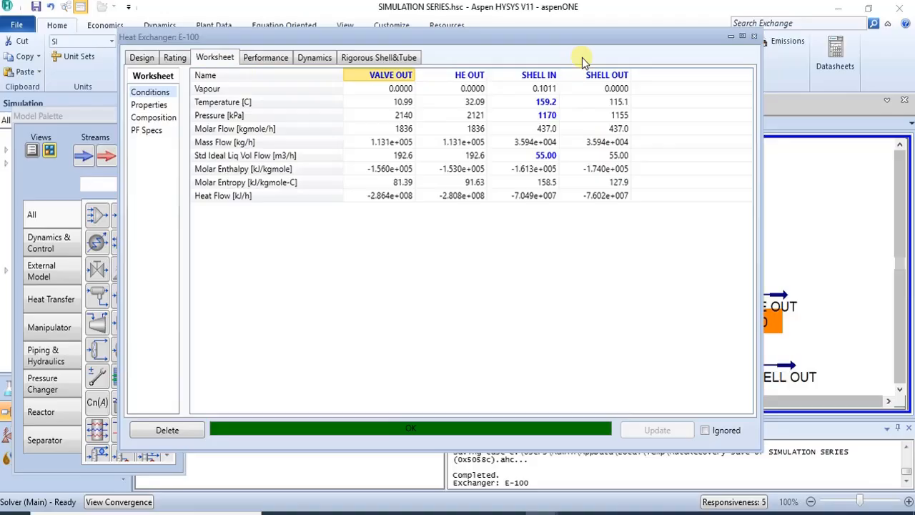
{"action": "mouse_move", "coordinate": [624, 103]}
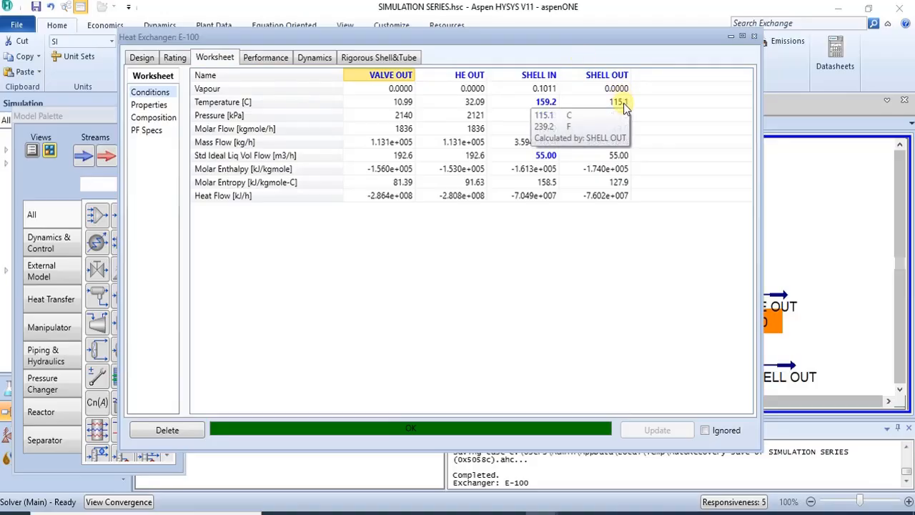
{"action": "mouse_move", "coordinate": [591, 109]}
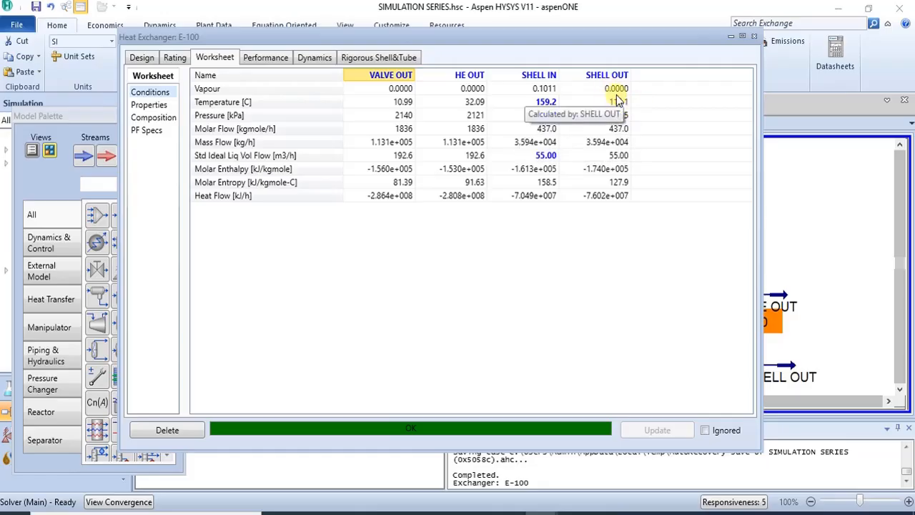
{"action": "left_click", "coordinate": [369, 60]}
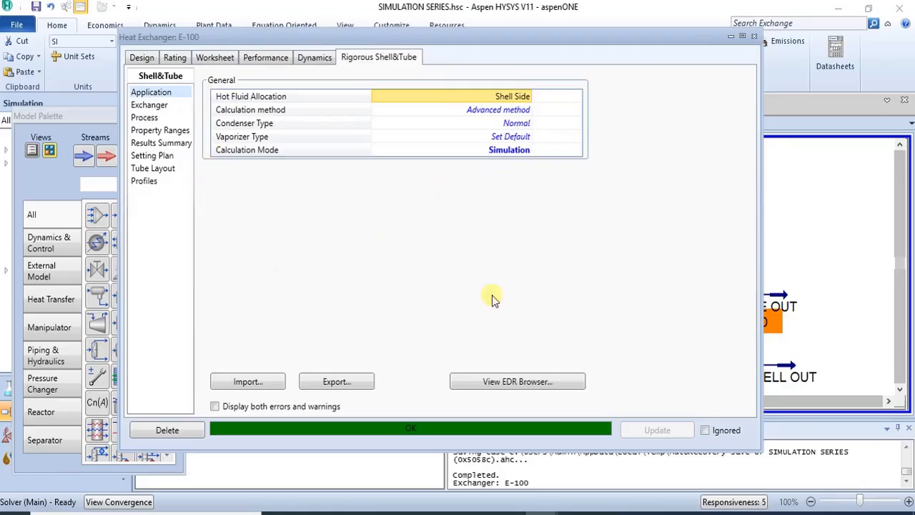
Step: Look through the available heat exchanger models in E-100's design parameters without changing the selection, and close the exchanger
{"action": "left_click", "coordinate": [146, 60]}
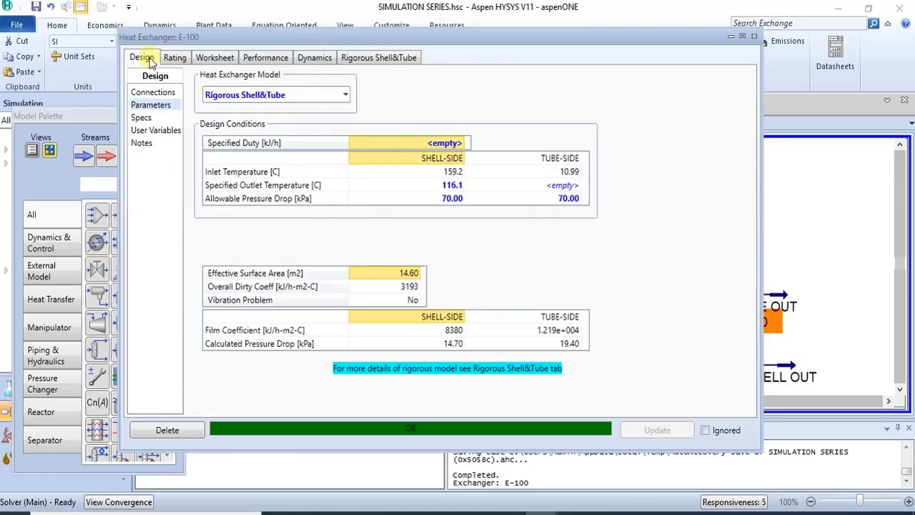
{"action": "left_click", "coordinate": [349, 96]}
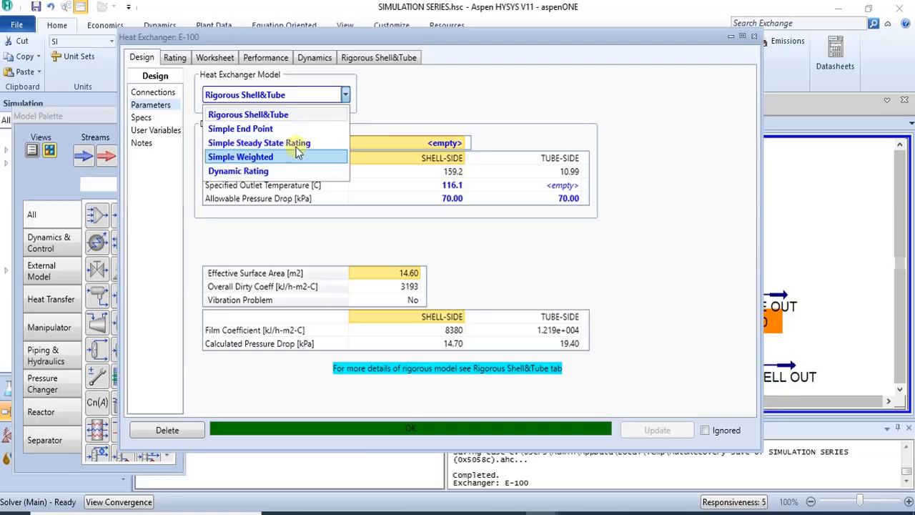
{"action": "left_click", "coordinate": [345, 97]}
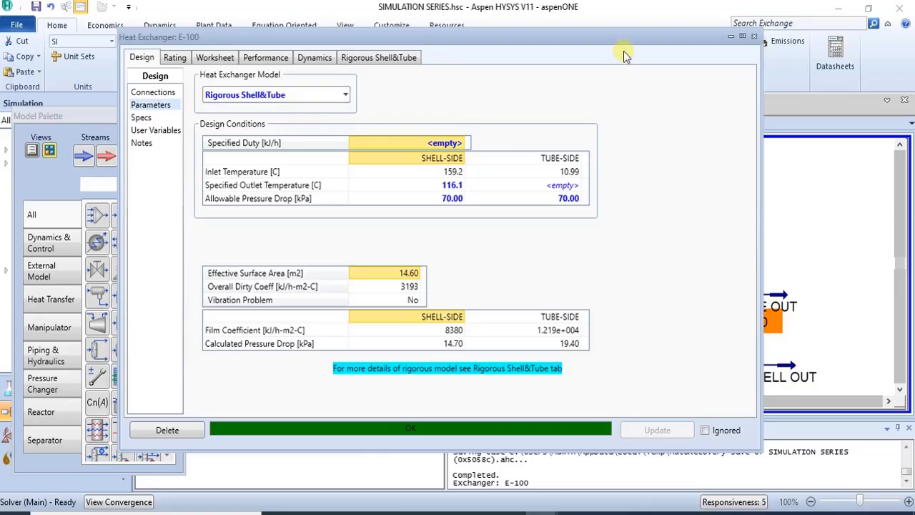
{"action": "left_click", "coordinate": [750, 40]}
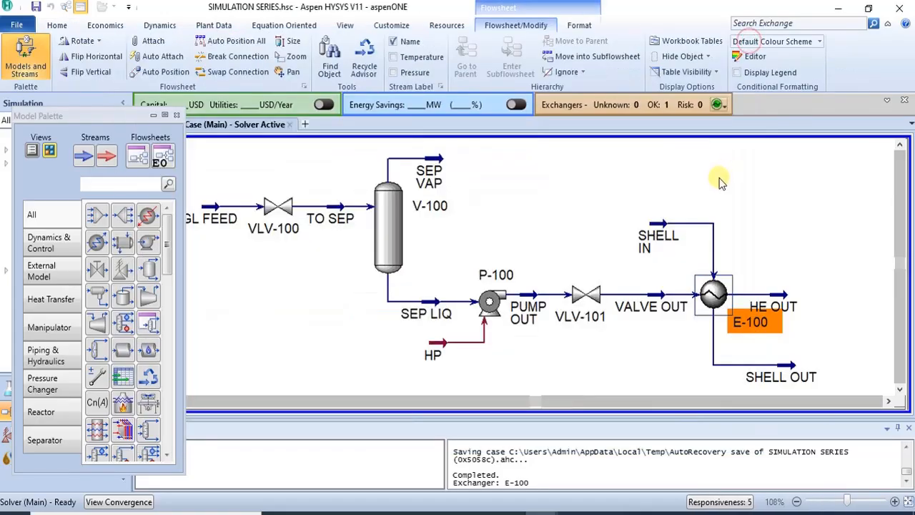
Step: Add a second heat exchanger to the flowsheet above HE OUT and inspect its Rigorous Shell&Tube page before closing it
{"action": "left_click", "coordinate": [122, 241]}
{"action": "left_click", "coordinate": [782, 251]}
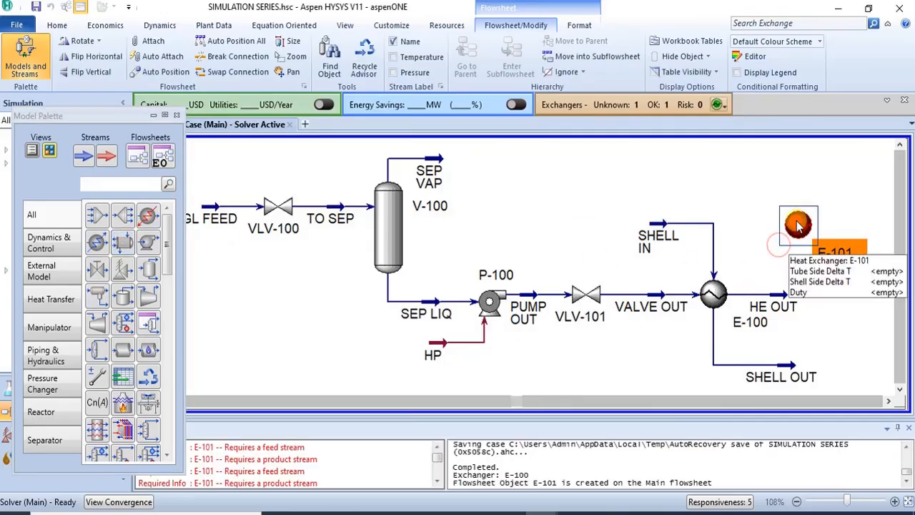
{"action": "double_click", "coordinate": [797, 224]}
{"action": "left_click_drag", "start_coordinate": [400, 171], "coordinate": [428, 73]}
{"action": "left_click", "coordinate": [319, 97]}
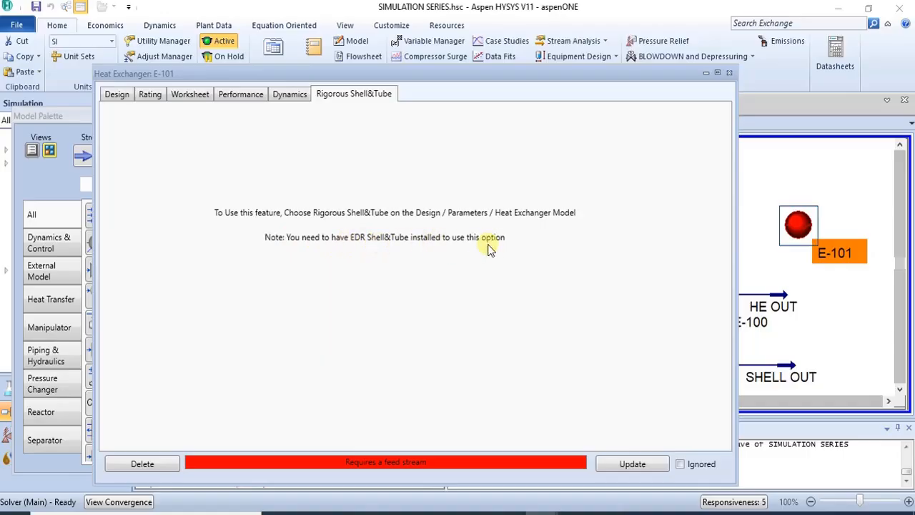
{"action": "left_click", "coordinate": [729, 74]}
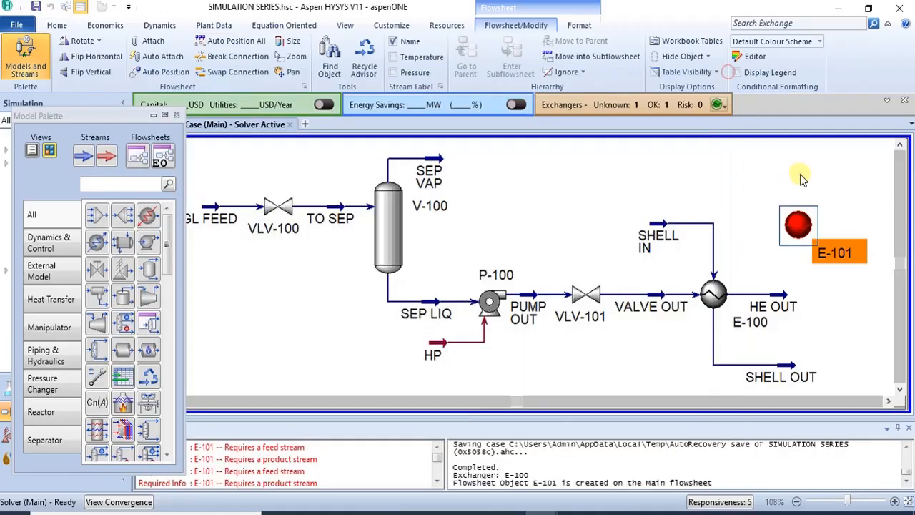
Step: Reopen E-100 and review its rigorous shell-and-tube exchanger geometry, process data, property ranges, results summary and setting plan
{"action": "left_click", "coordinate": [712, 295]}
{"action": "double_click", "coordinate": [711, 295]}
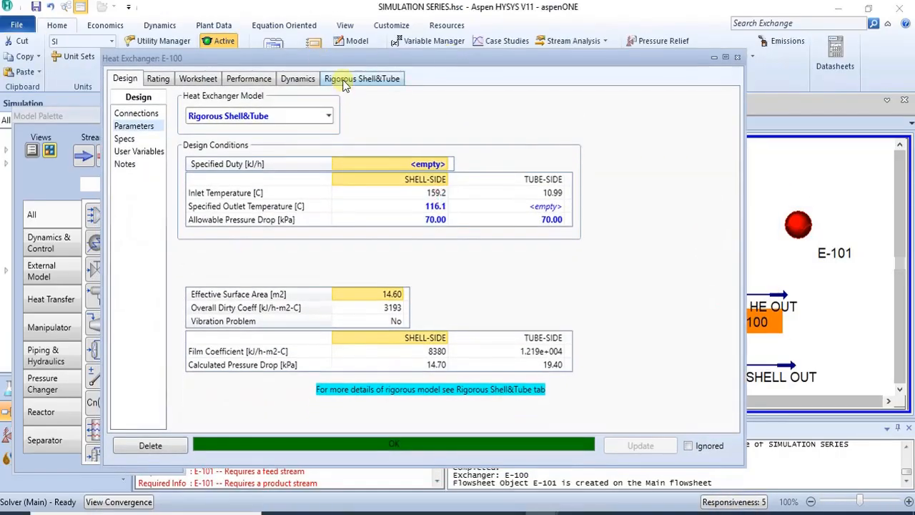
{"action": "left_click", "coordinate": [342, 79]}
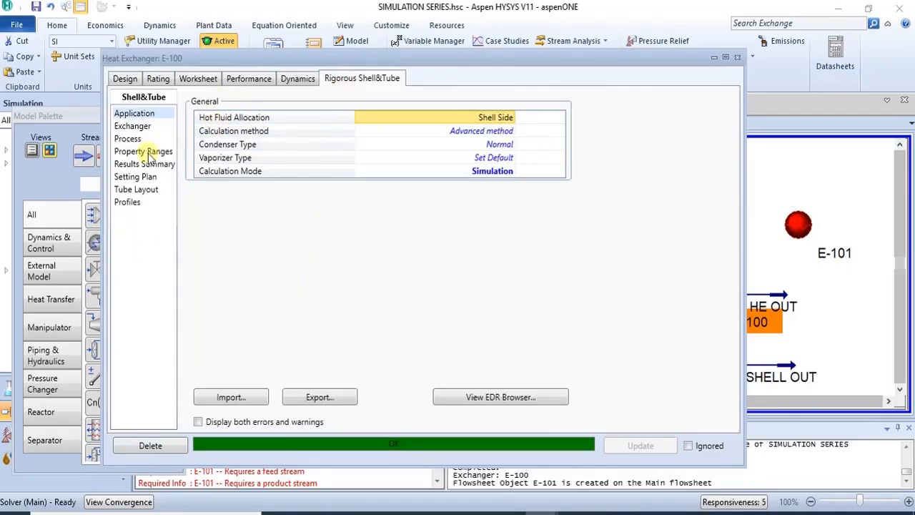
{"action": "left_click", "coordinate": [137, 127]}
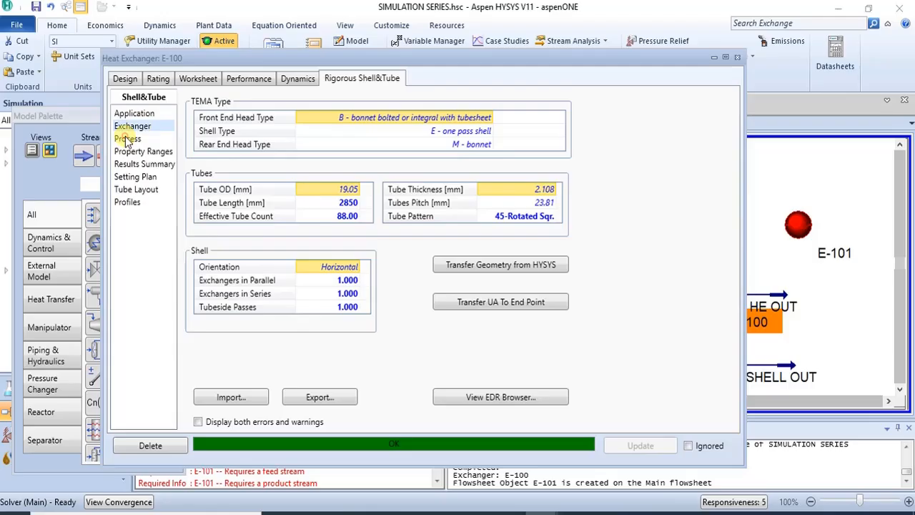
{"action": "left_click", "coordinate": [127, 138]}
{"action": "left_click", "coordinate": [128, 152]}
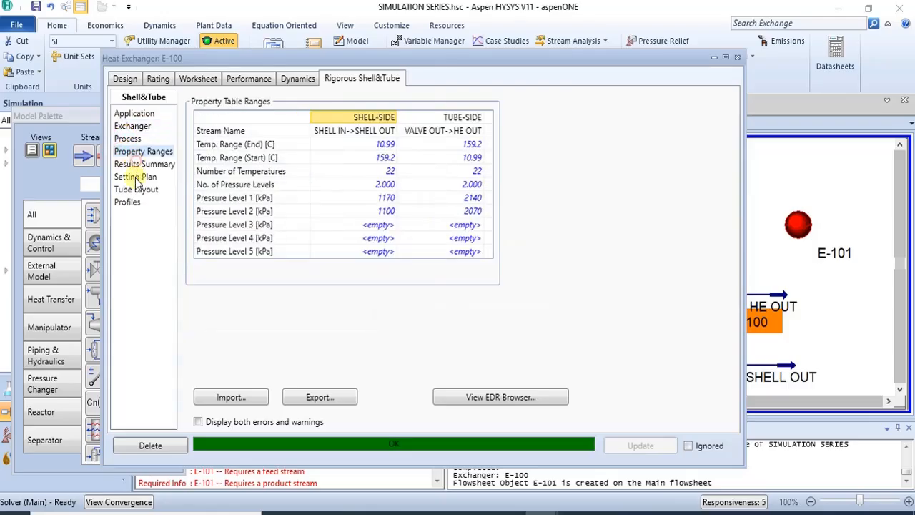
{"action": "left_click", "coordinate": [133, 164]}
{"action": "left_click", "coordinate": [136, 177]}
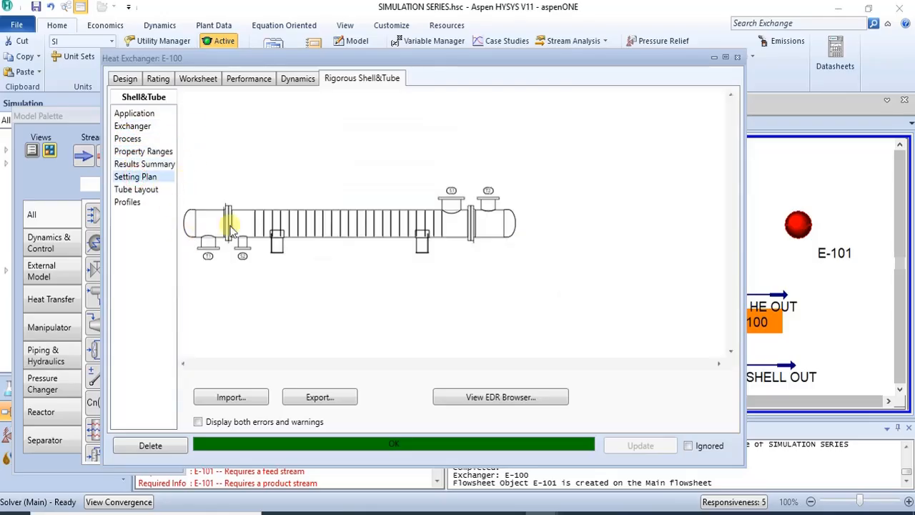
Step: Open E-100's details in the EDR Browser, and close the exchanger window and Model Palette to examine the geometry
{"action": "left_click", "coordinate": [506, 392]}
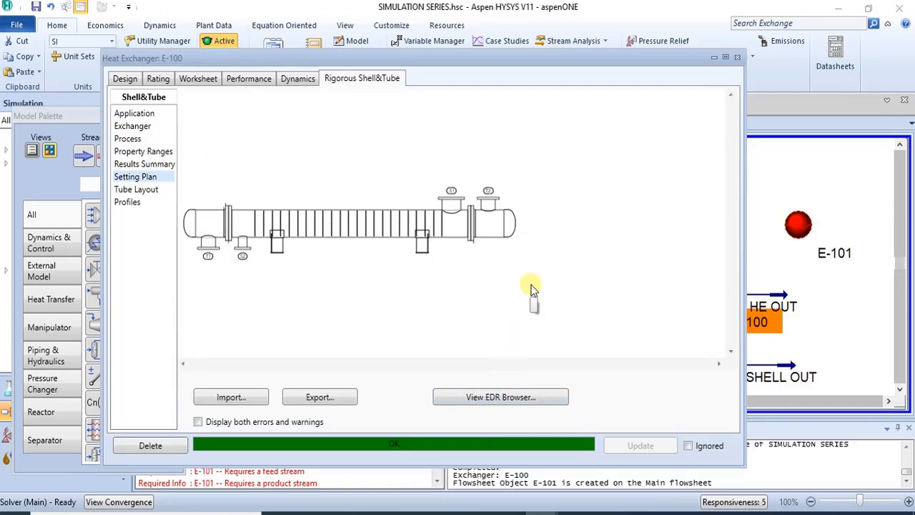
{"action": "left_click", "coordinate": [506, 400]}
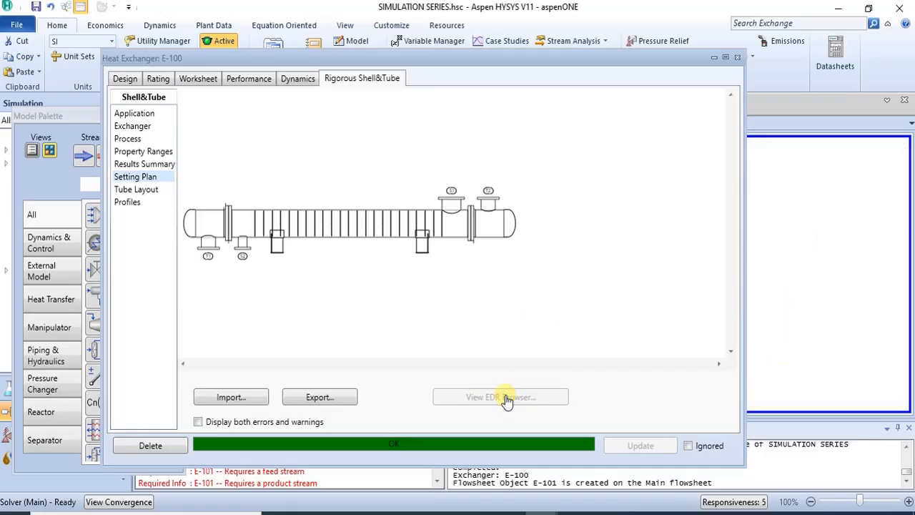
{"action": "left_click", "coordinate": [737, 58]}
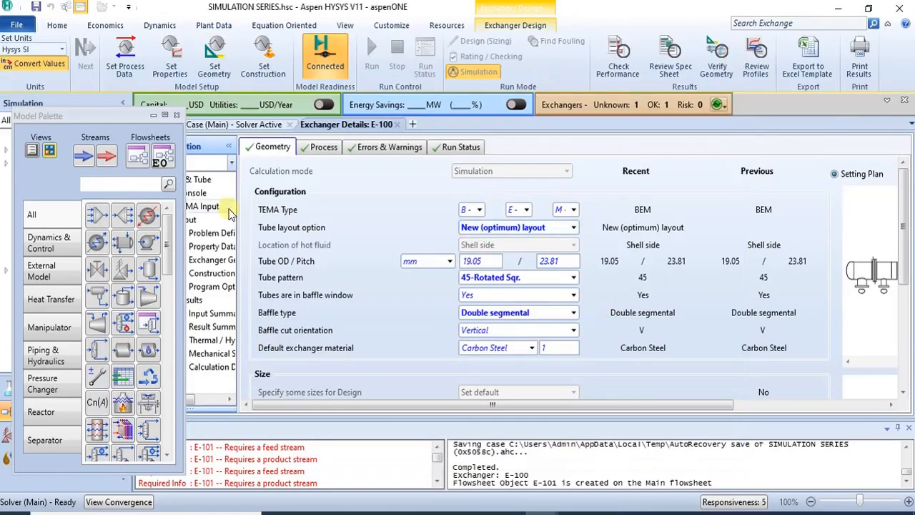
{"action": "left_click", "coordinate": [177, 115]}
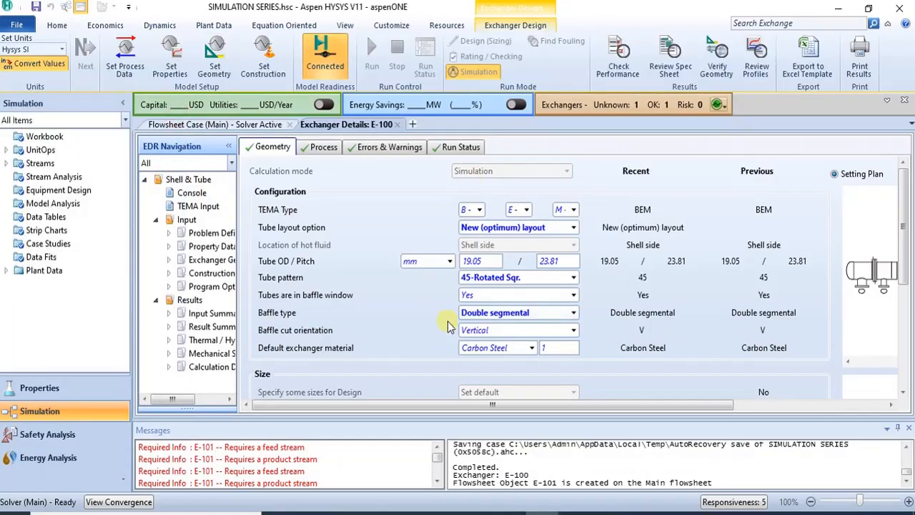
{"action": "left_click", "coordinate": [545, 262]}
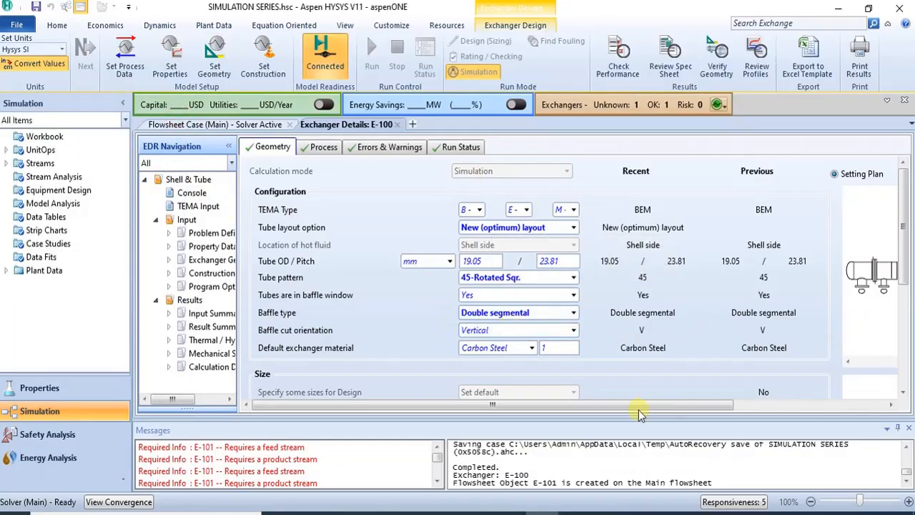
{"action": "mouse_move", "coordinate": [639, 406]}
{"action": "left_mouse_down"}
{"action": "mouse_move", "coordinate": [817, 404]}
{"action": "mouse_move", "coordinate": [829, 422]}
{"action": "mouse_move", "coordinate": [595, 424]}
{"action": "mouse_move", "coordinate": [739, 390]}
{"action": "mouse_move", "coordinate": [633, 392]}
{"action": "left_mouse_up"}
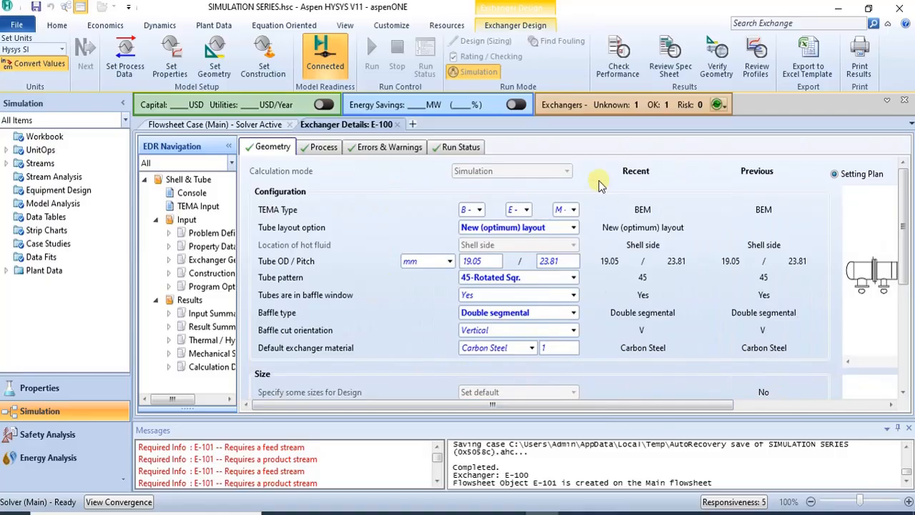
Step: Review E-100's process conditions, allowable pressure drops, fouling resistances and recent and previous results for the hot and cold sides
{"action": "left_click", "coordinate": [324, 147]}
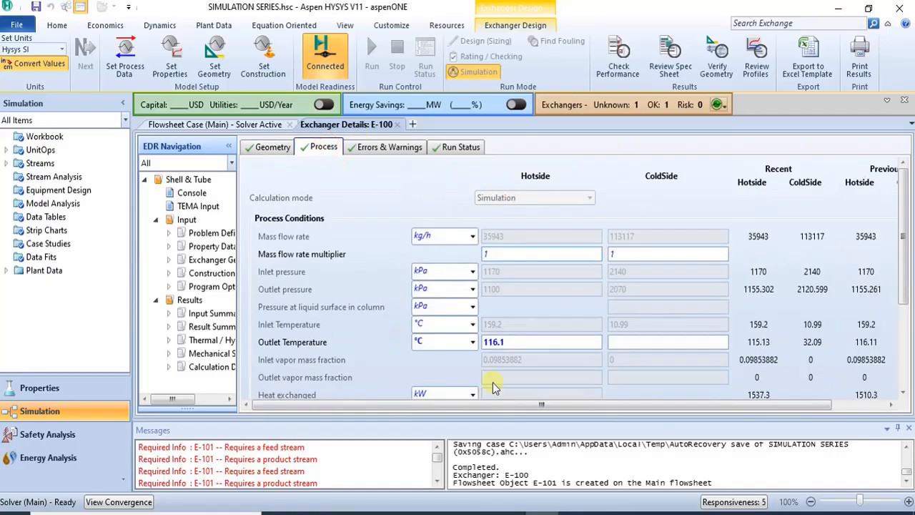
{"action": "left_click_drag", "start_coordinate": [659, 405], "coordinate": [721, 405]}
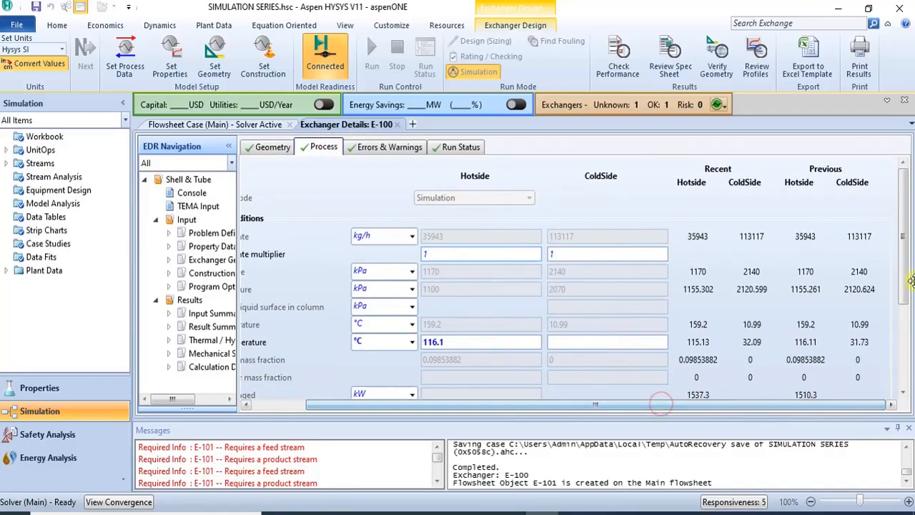
{"action": "scroll", "coordinate": [901, 280], "scroll_direction": "down", "scroll_amount": 5}
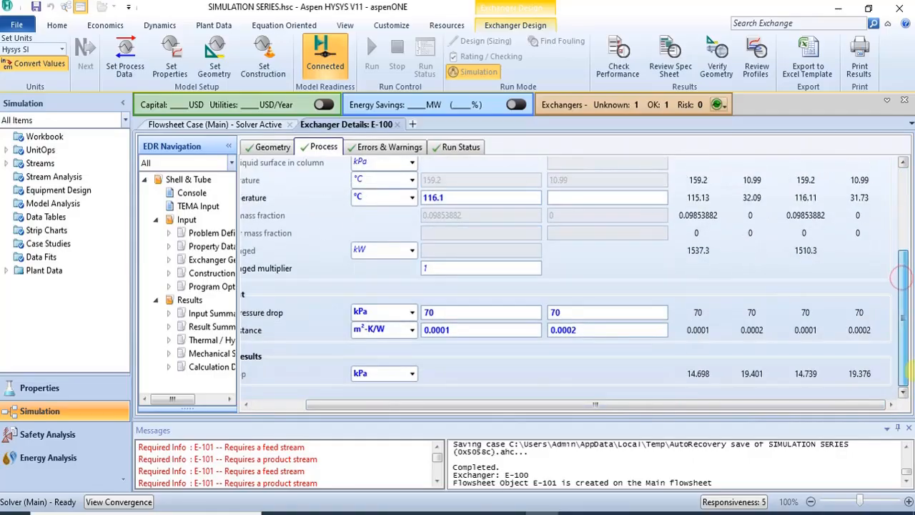
{"action": "scroll", "coordinate": [908, 278], "scroll_direction": "up", "scroll_amount": 4}
{"action": "scroll", "coordinate": [909, 279], "scroll_direction": "up", "scroll_amount": 1}
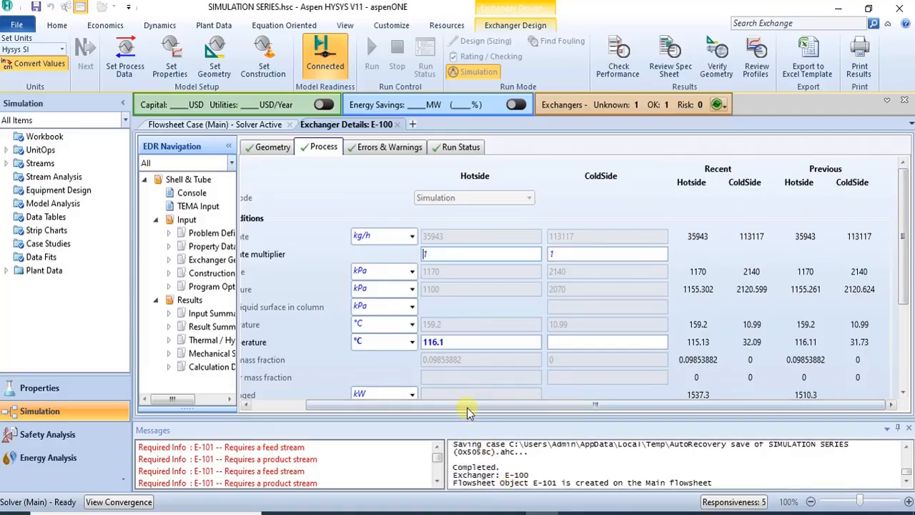
{"action": "left_click_drag", "start_coordinate": [449, 405], "coordinate": [396, 405]}
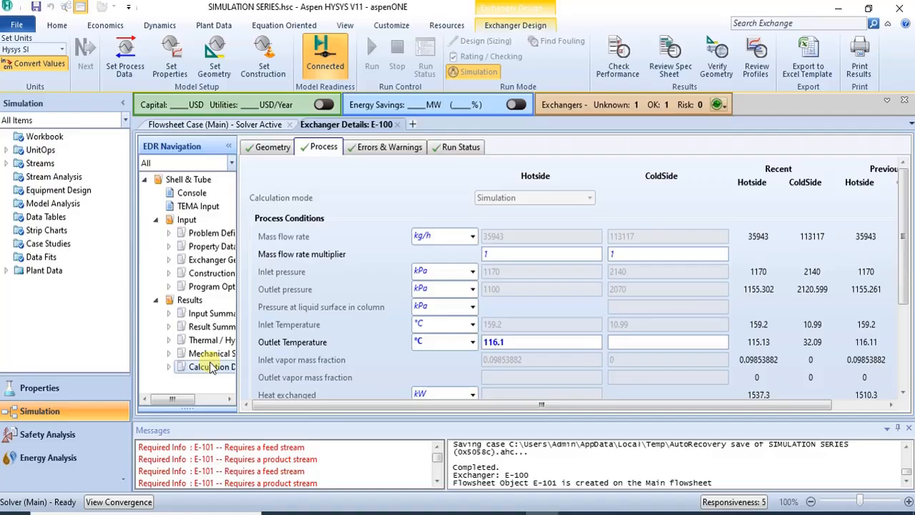
Step: Look through E-100's TEMA heat exchanger specification sheet down to the remarks, and return to the console
{"action": "left_click", "coordinate": [197, 207]}
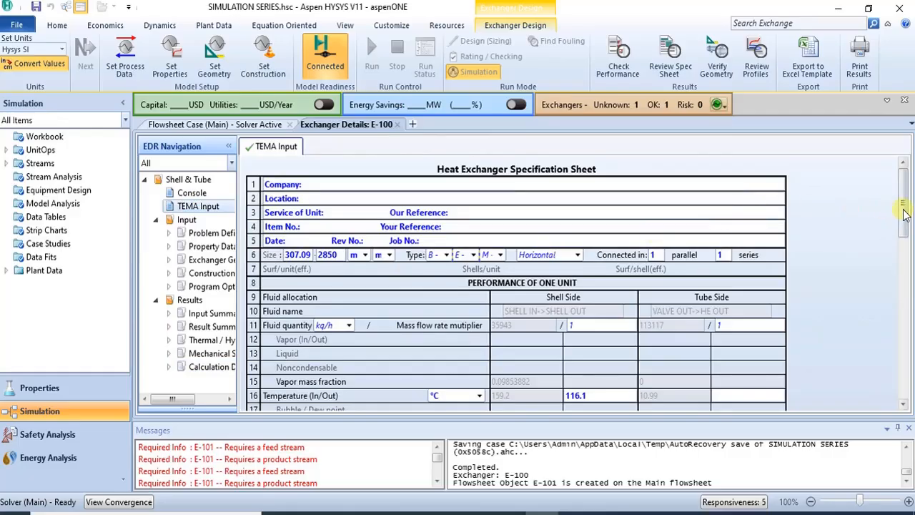
{"action": "left_click_drag", "start_coordinate": [904, 211], "coordinate": [905, 375]}
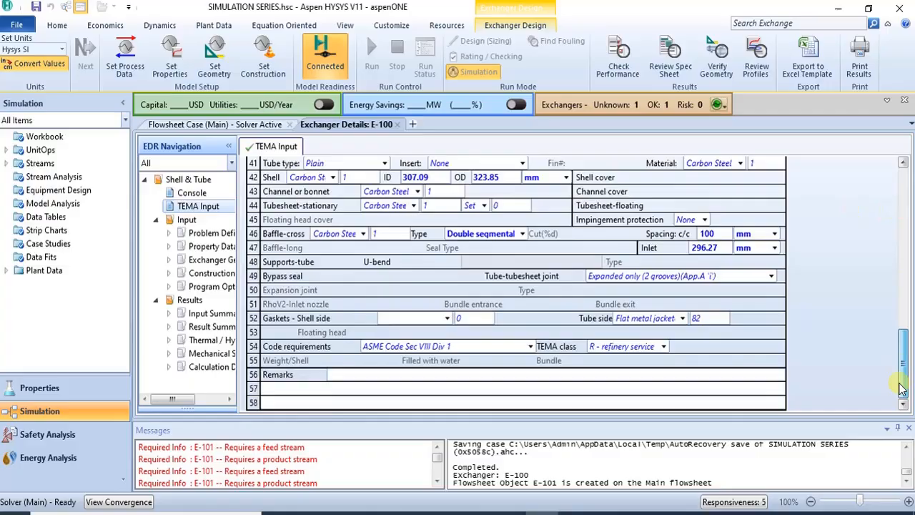
{"action": "left_click", "coordinate": [182, 193]}
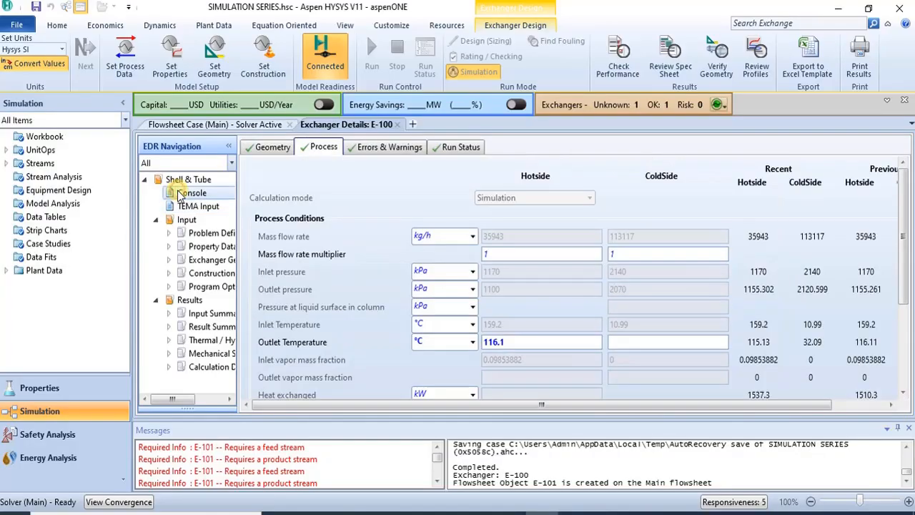
Step: Inspect the hot stream composition and properties in E-100's property data, and close the exchanger details
{"action": "left_click", "coordinate": [231, 246]}
{"action": "left_click", "coordinate": [168, 246]}
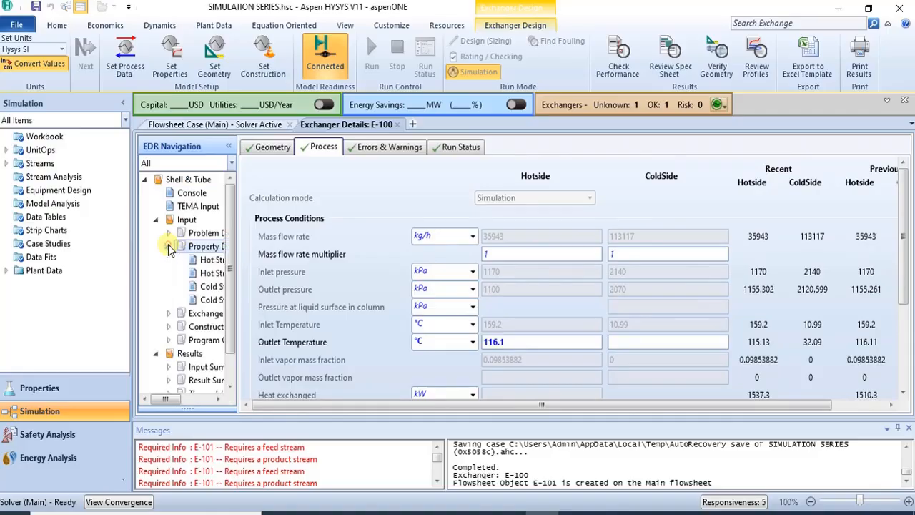
{"action": "left_click", "coordinate": [212, 261]}
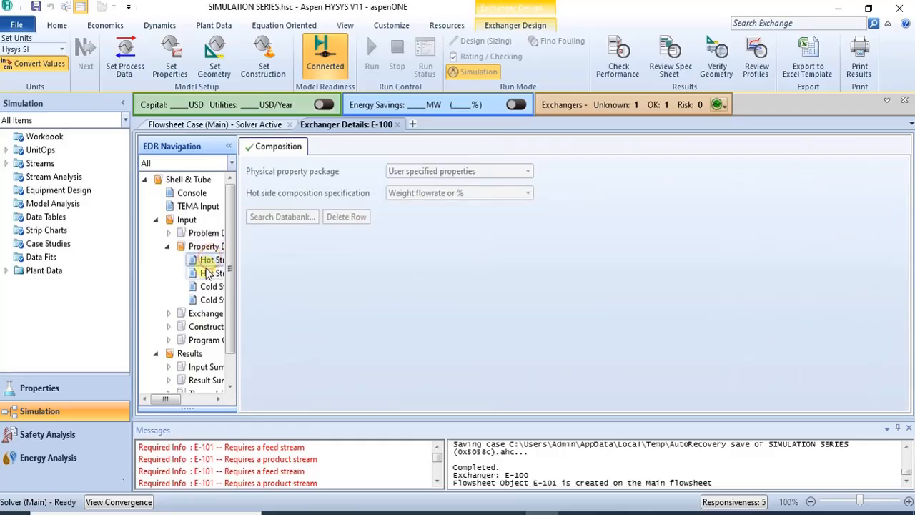
{"action": "left_click", "coordinate": [208, 273]}
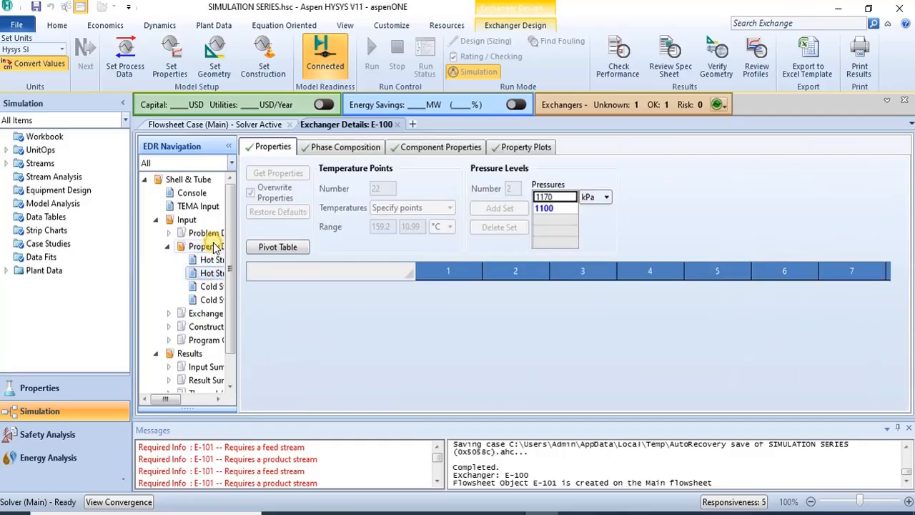
{"action": "left_click", "coordinate": [398, 125]}
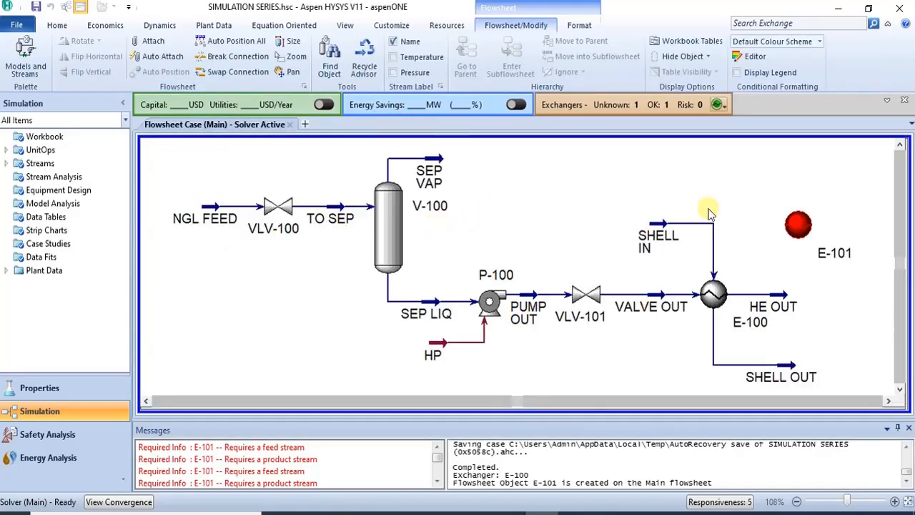
Step: Delete heat exchanger E-101 from the flowsheet
{"action": "left_click", "coordinate": [797, 225]}
{"action": "right_click", "coordinate": [798, 224]}
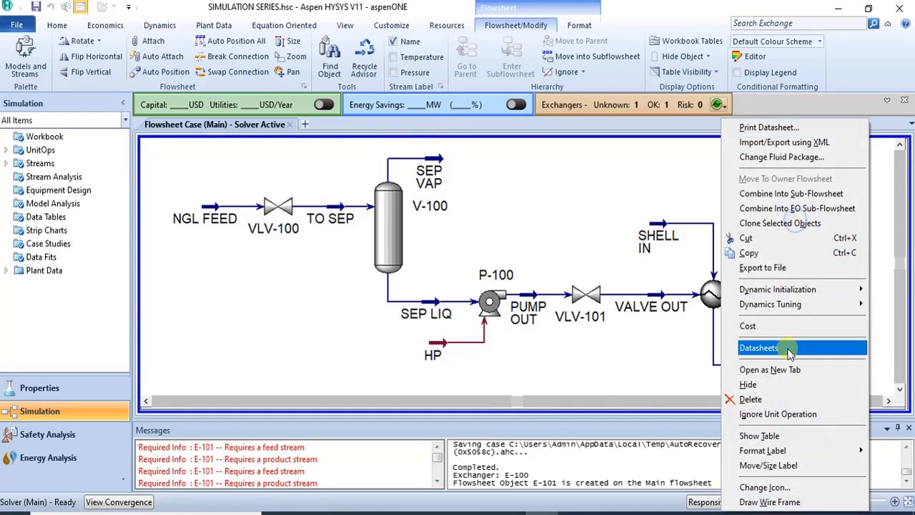
{"action": "left_click", "coordinate": [765, 398]}
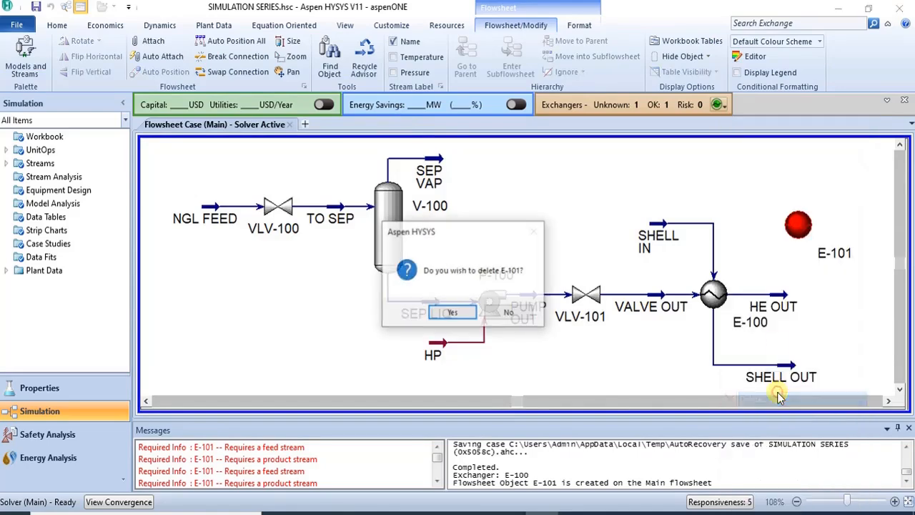
{"action": "left_click", "coordinate": [451, 315]}
Step: Reopen E-100, view its setting plan, and look through the available heat exchanger models in the design parameters without changing the selection
{"action": "double_click", "coordinate": [713, 294]}
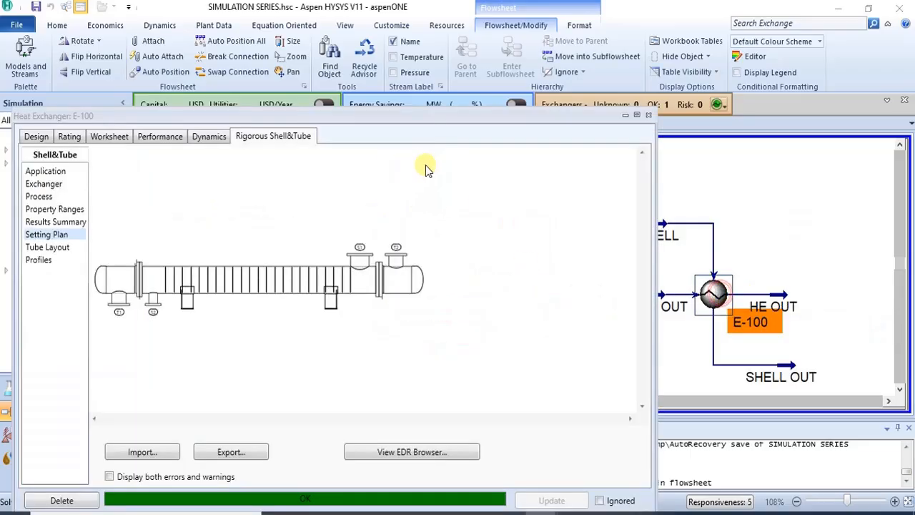
{"action": "left_click_drag", "start_coordinate": [439, 115], "coordinate": [552, 55]}
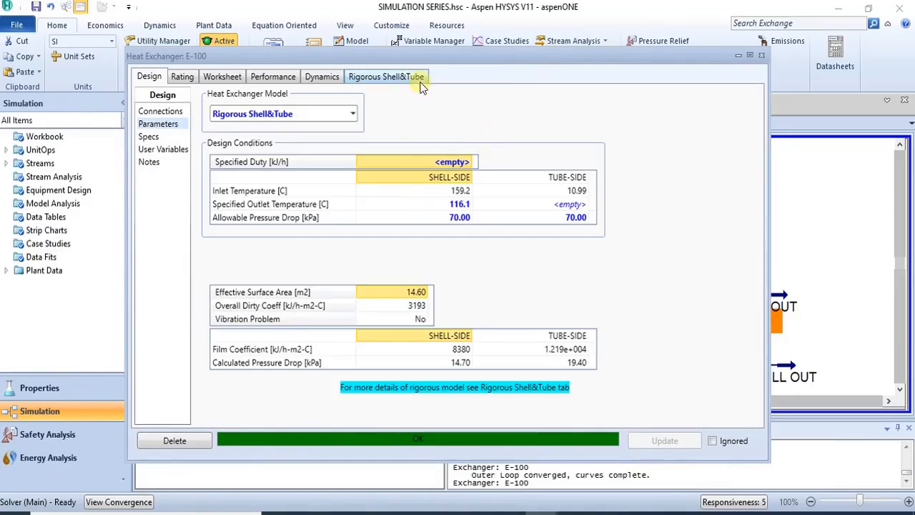
{"action": "left_click", "coordinate": [384, 80]}
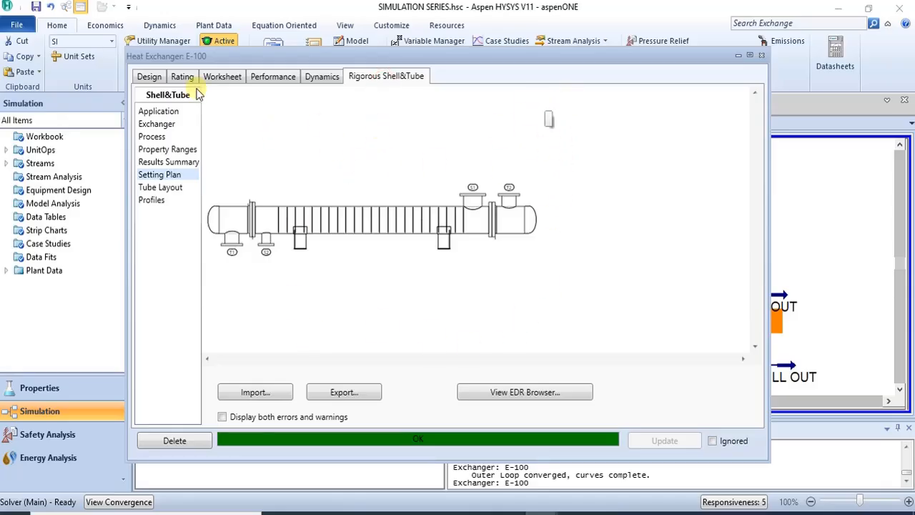
{"action": "left_click", "coordinate": [148, 76]}
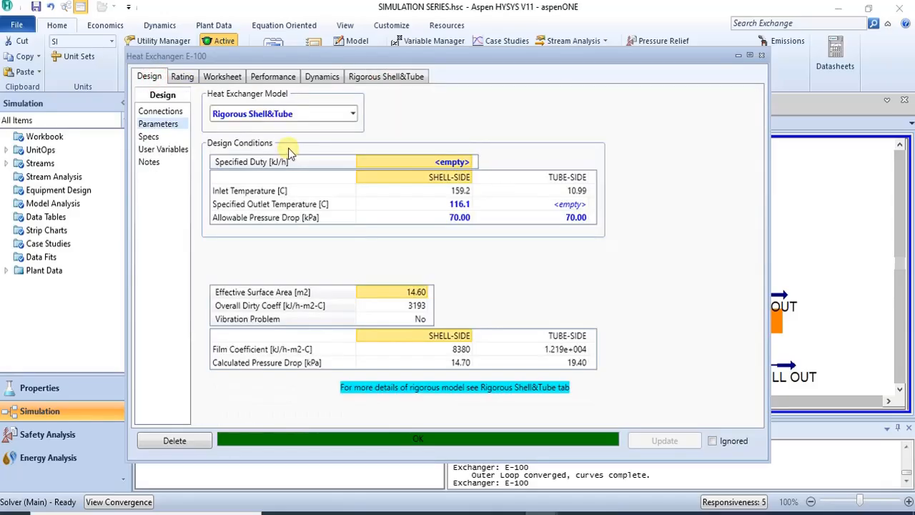
{"action": "left_click", "coordinate": [350, 116]}
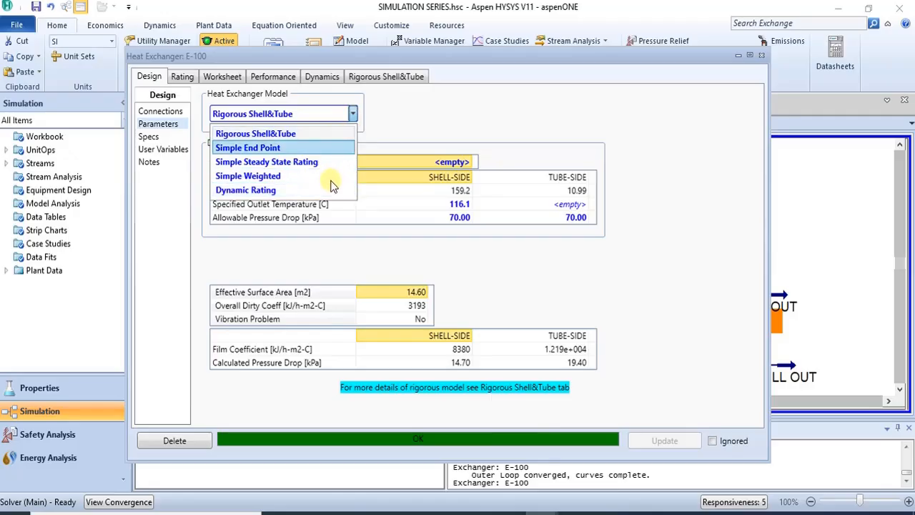
{"action": "left_click", "coordinate": [392, 107]}
Step: Change E-100's heat exchanger model to Simple Weighted, accepting the loss of rigorous data, and check the Rigorous Shell&Tube page
{"action": "left_click", "coordinate": [354, 116]}
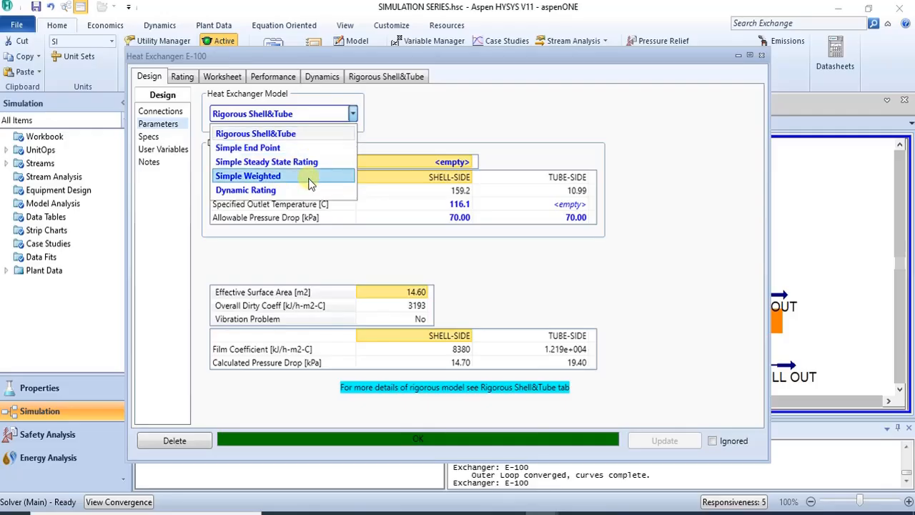
{"action": "left_click", "coordinate": [309, 179]}
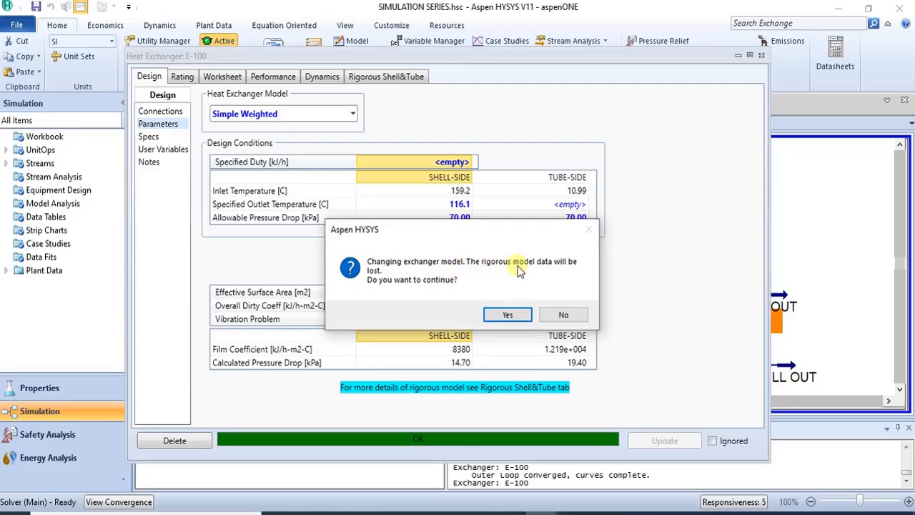
{"action": "left_click", "coordinate": [507, 314]}
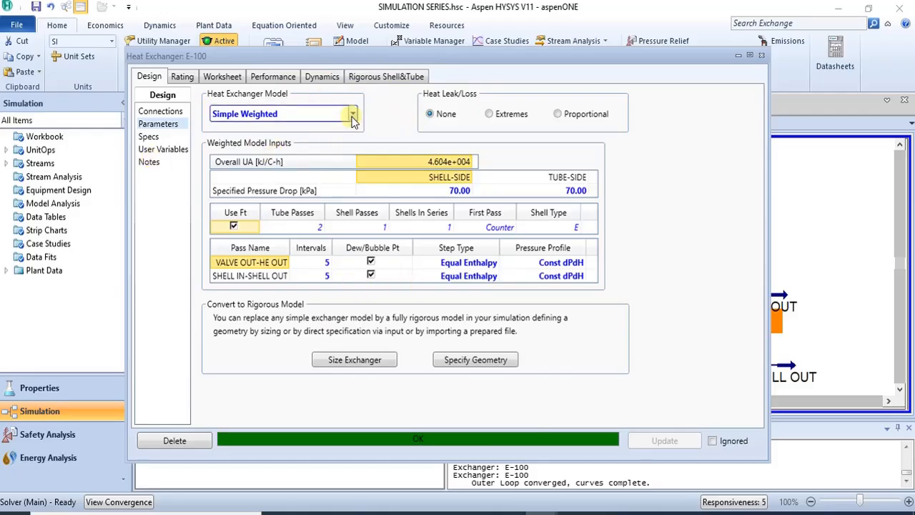
{"action": "left_click", "coordinate": [393, 77]}
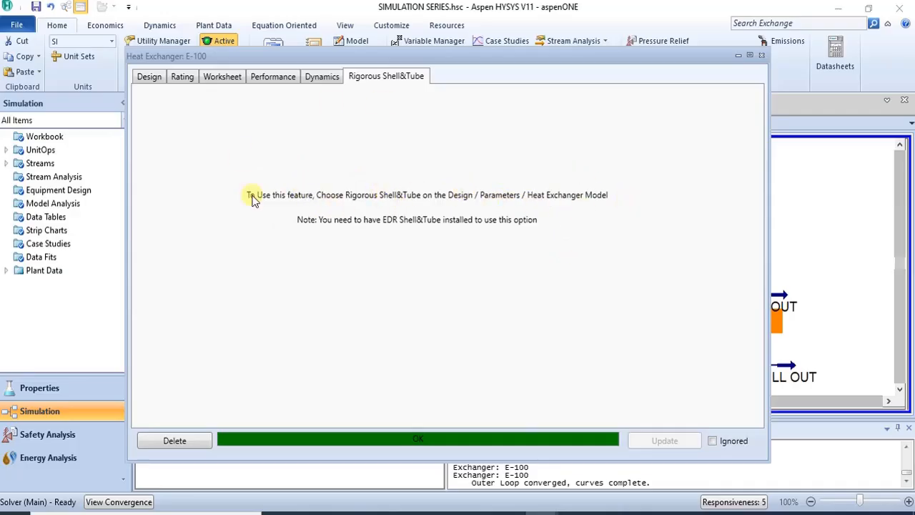
Step: Return to E-100's design parameters and set the heat exchanger model to Rigorous Shell&Tube
{"action": "left_click", "coordinate": [164, 76]}
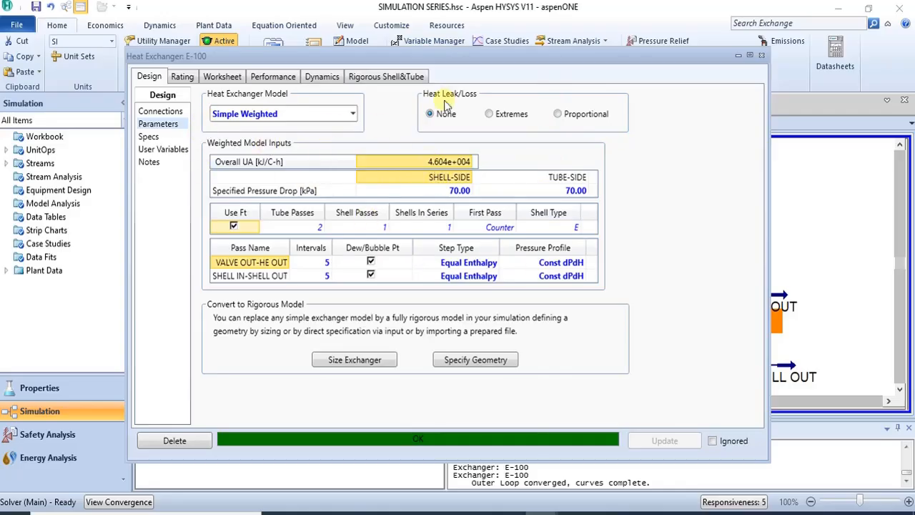
{"action": "left_click", "coordinate": [352, 114]}
{"action": "left_click", "coordinate": [645, 273]}
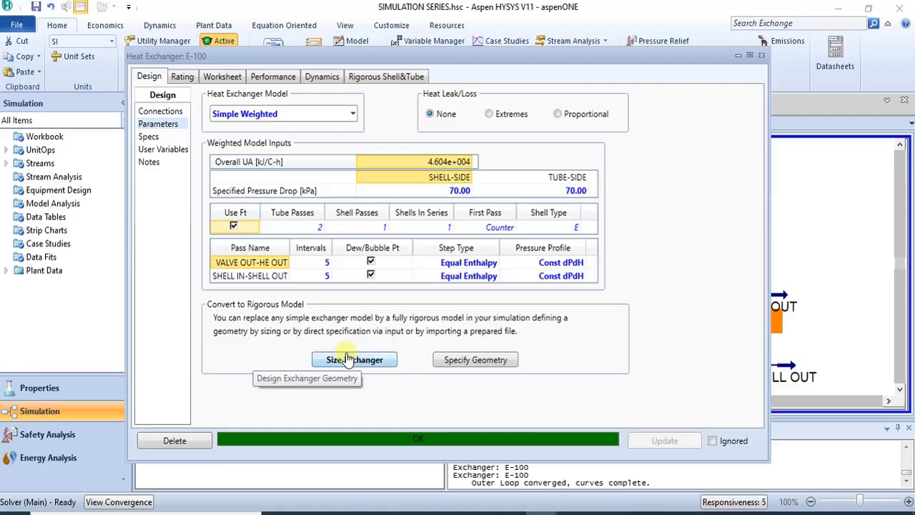
{"action": "left_click", "coordinate": [351, 116]}
{"action": "left_click", "coordinate": [326, 136]}
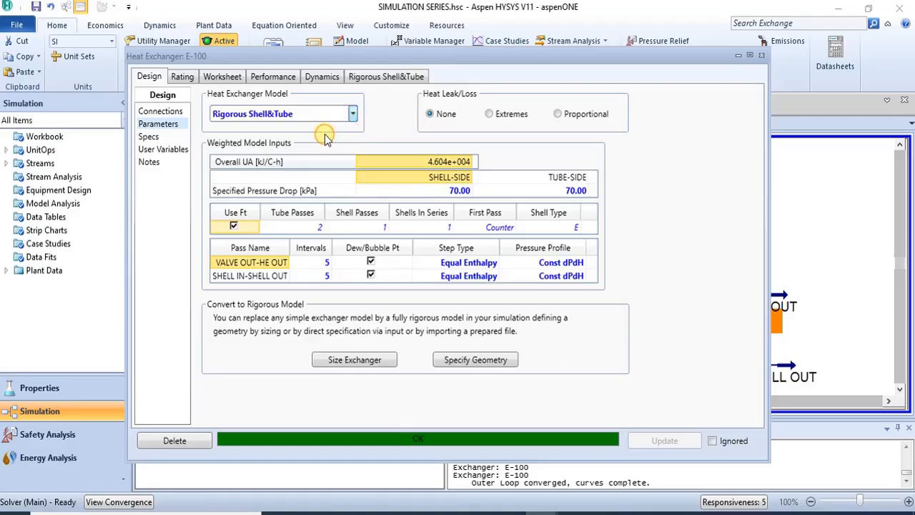